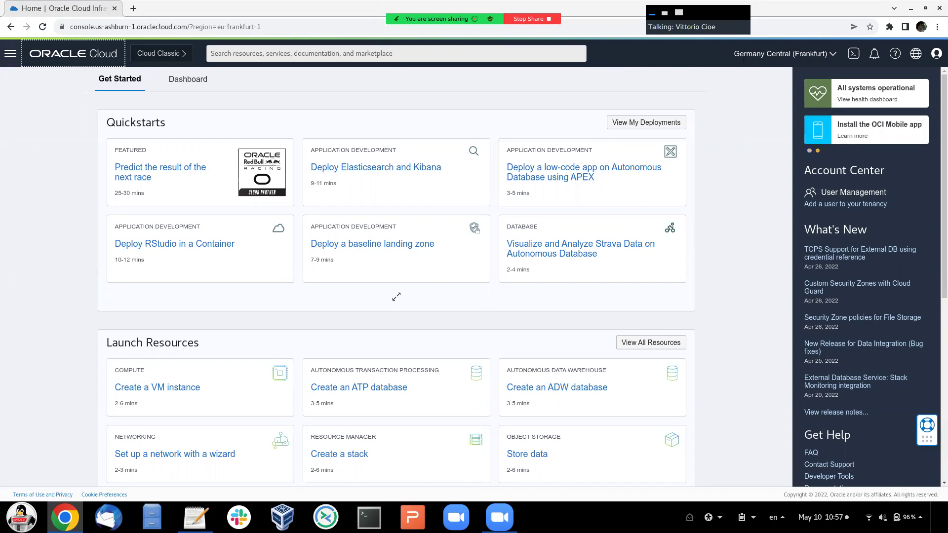
- Go to Networking > Virtual Cloud Networks in dr-site-compartment and launch the VCN Wizard
left_click(10, 54)
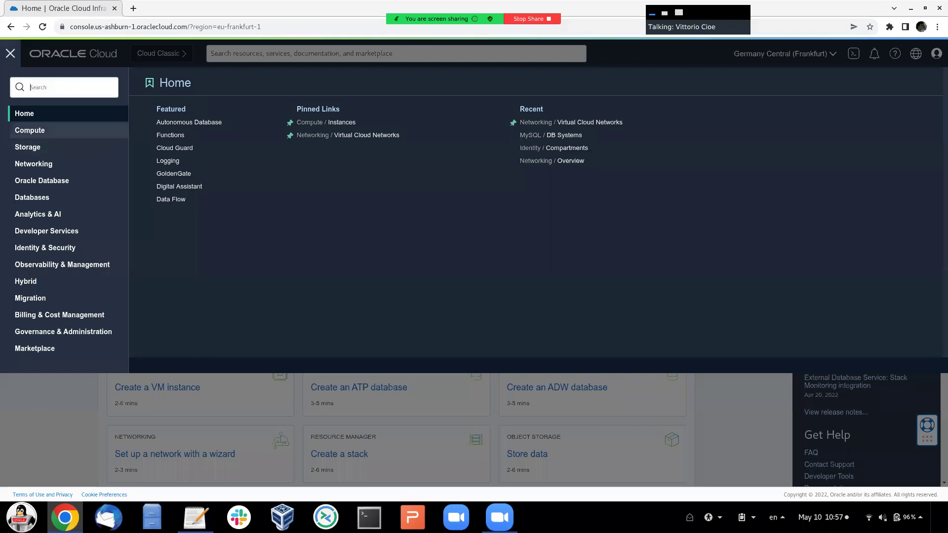
left_click(33, 163)
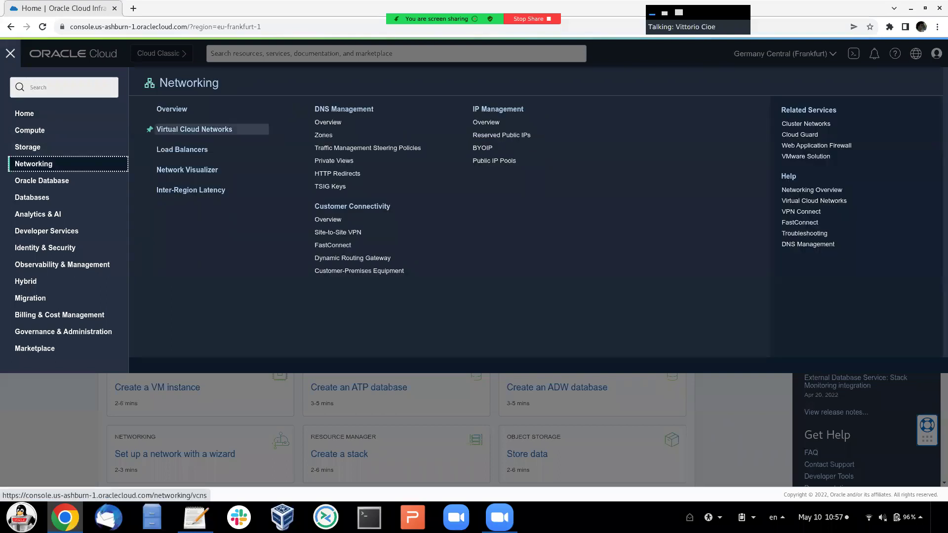
left_click(212, 129)
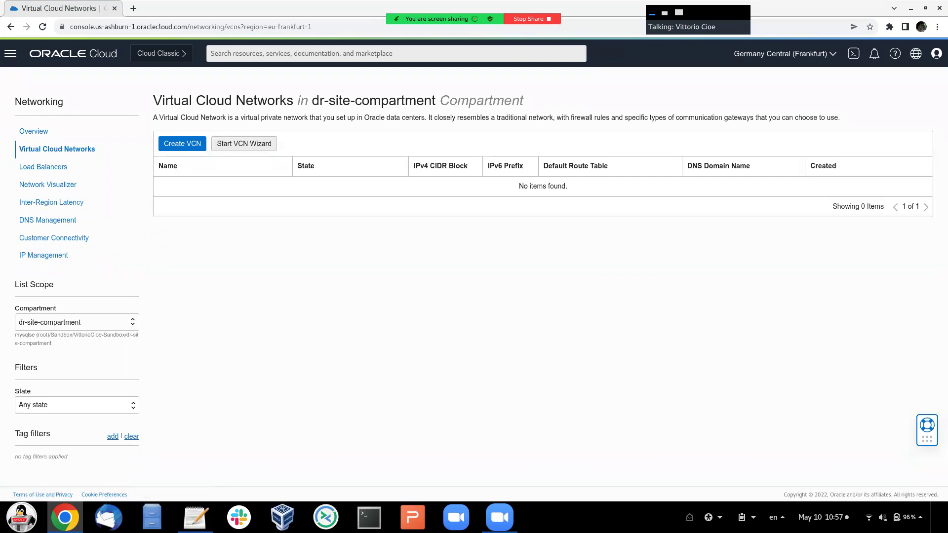
left_click(244, 143)
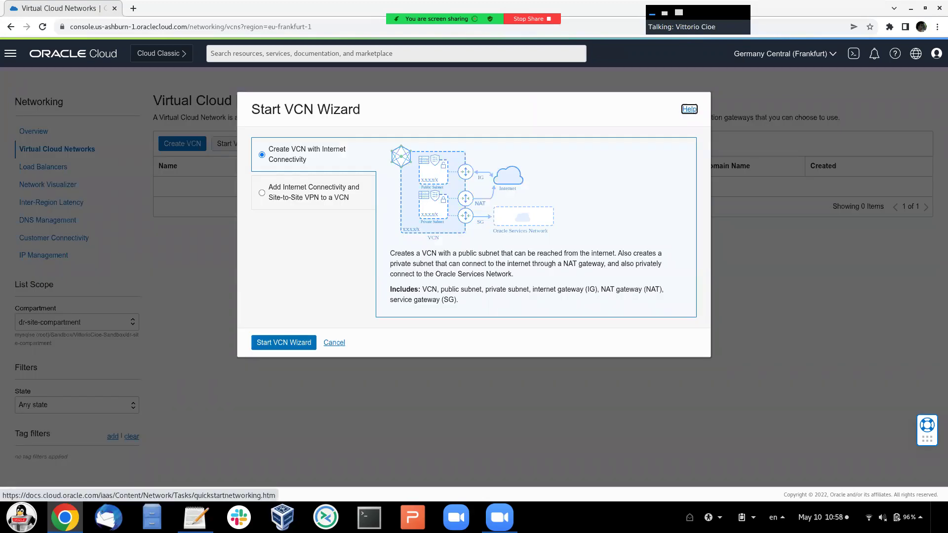
- Create VCN dr-network-fra with internet connectivity, keeping the default 10.0.0.0/16 CIDR and subnets
left_click(284, 342)
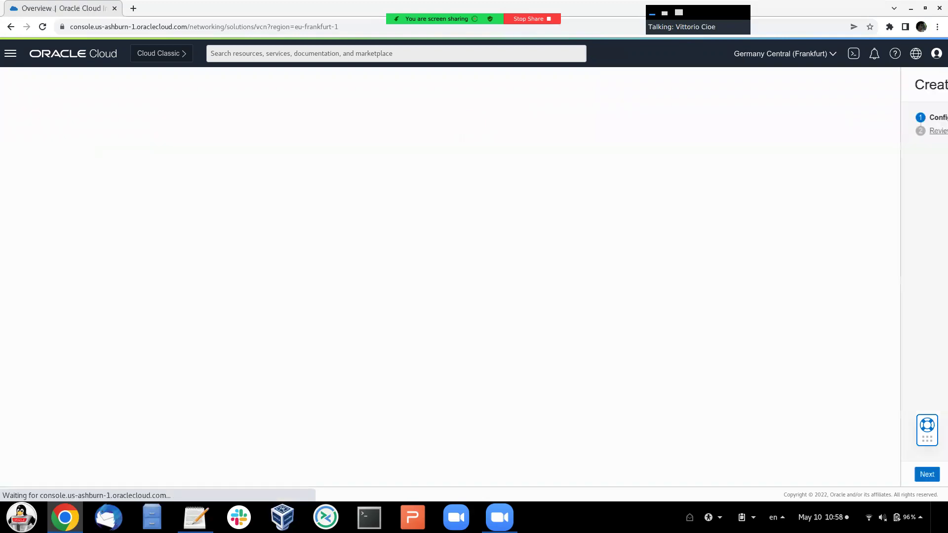
left_click(217, 217)
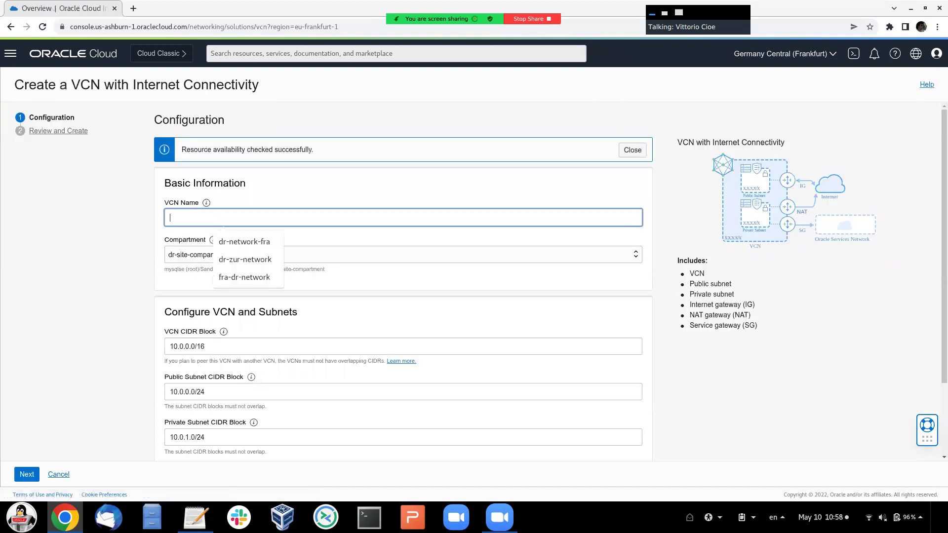
type("dr-ne")
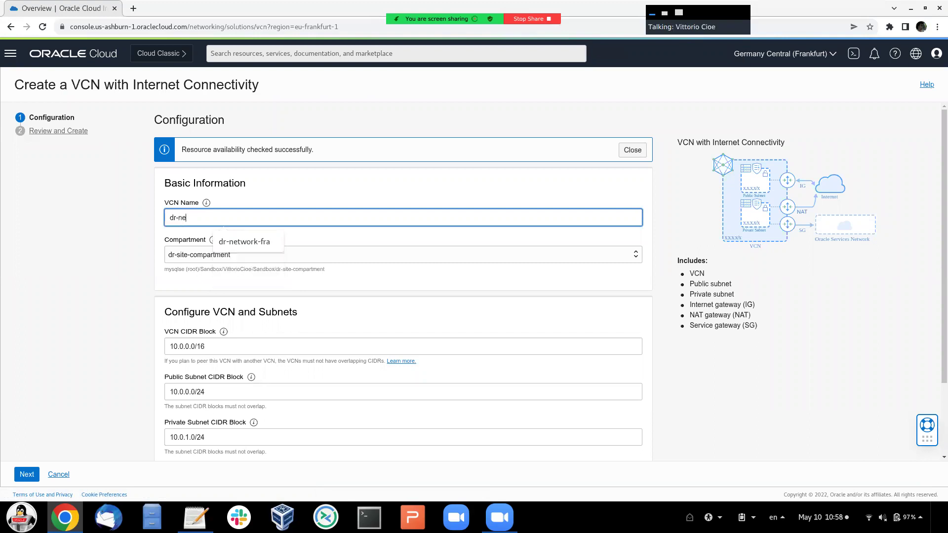
type("twork-fra")
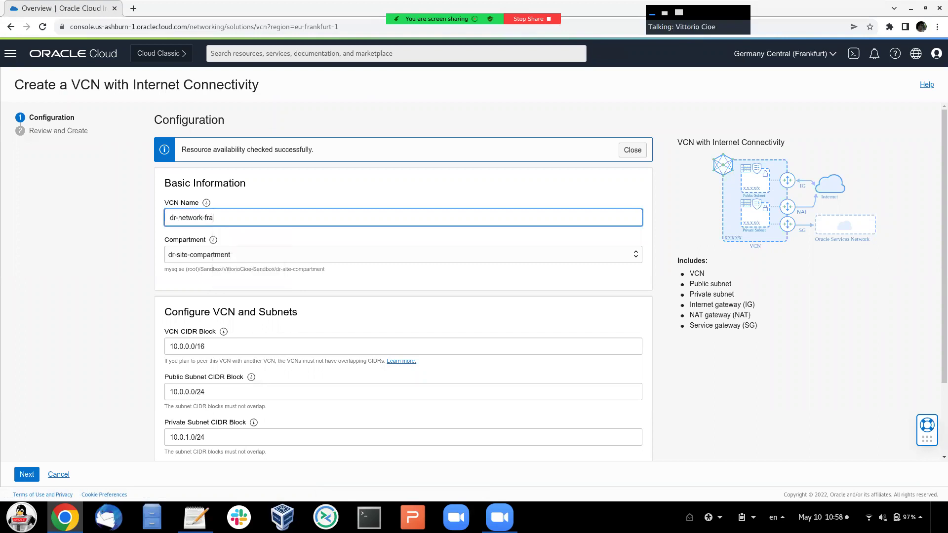
scroll(551, 279, "down", 1)
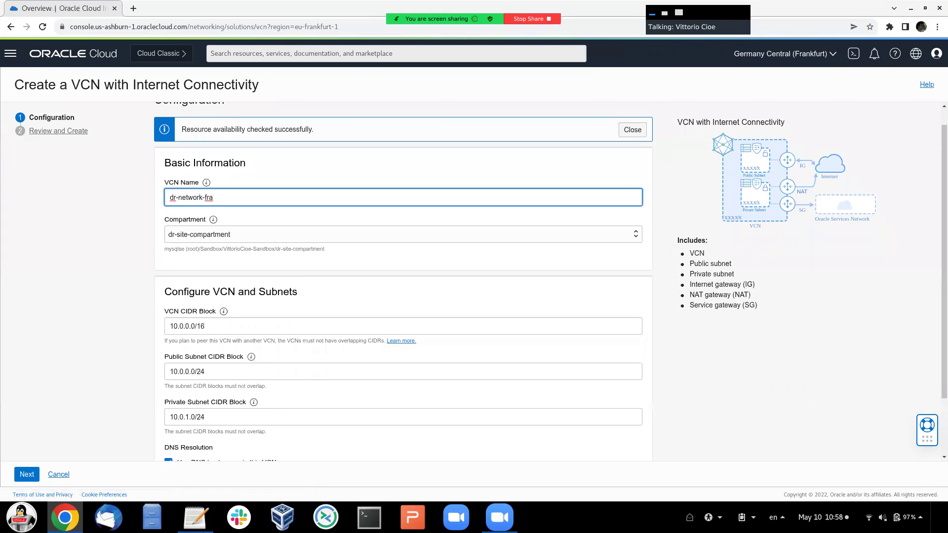
left_click_drag(169, 326, 206, 326)
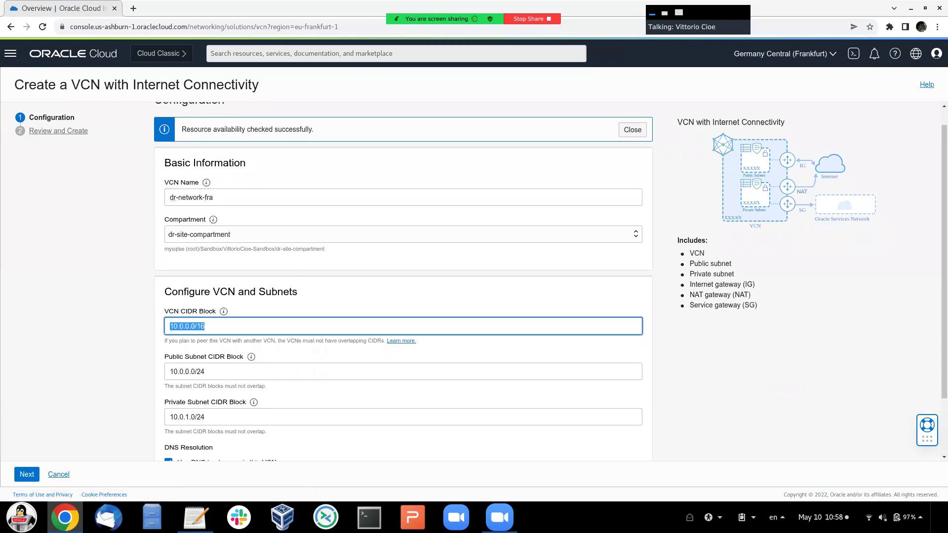
scroll(403, 281, "down", 3)
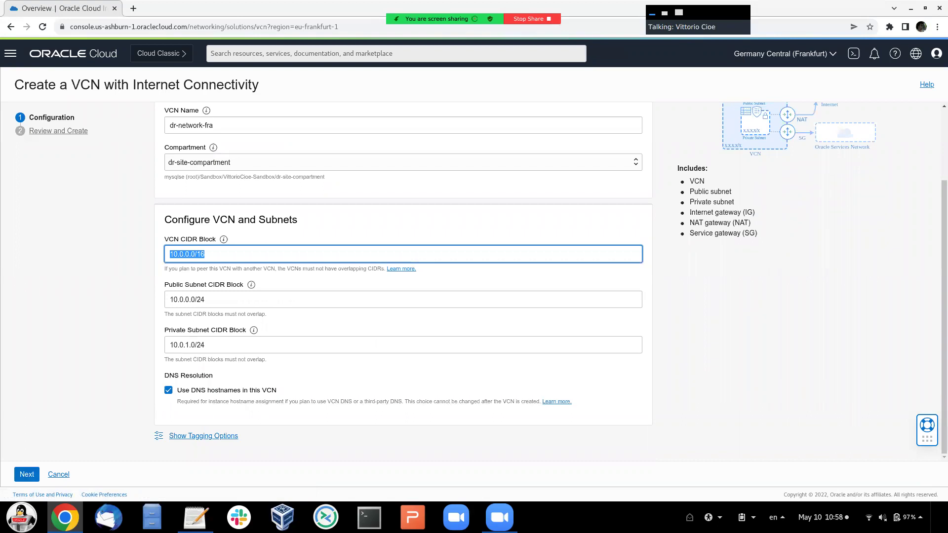
left_click_drag(688, 178, 756, 233)
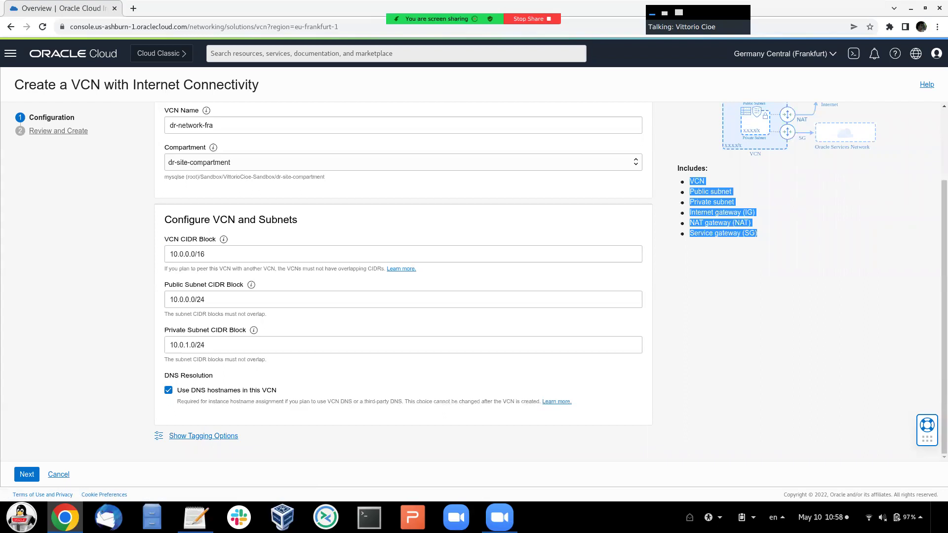
left_click(27, 474)
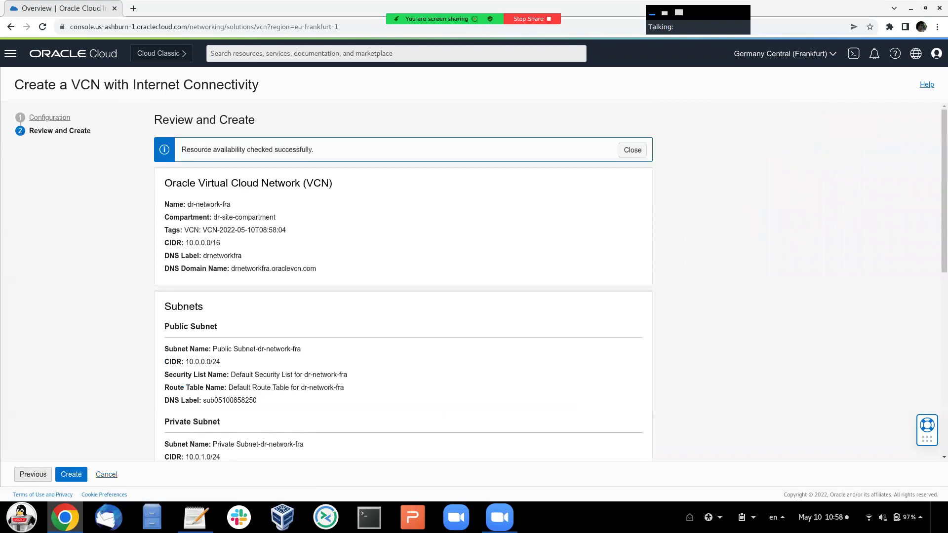
left_click(71, 474)
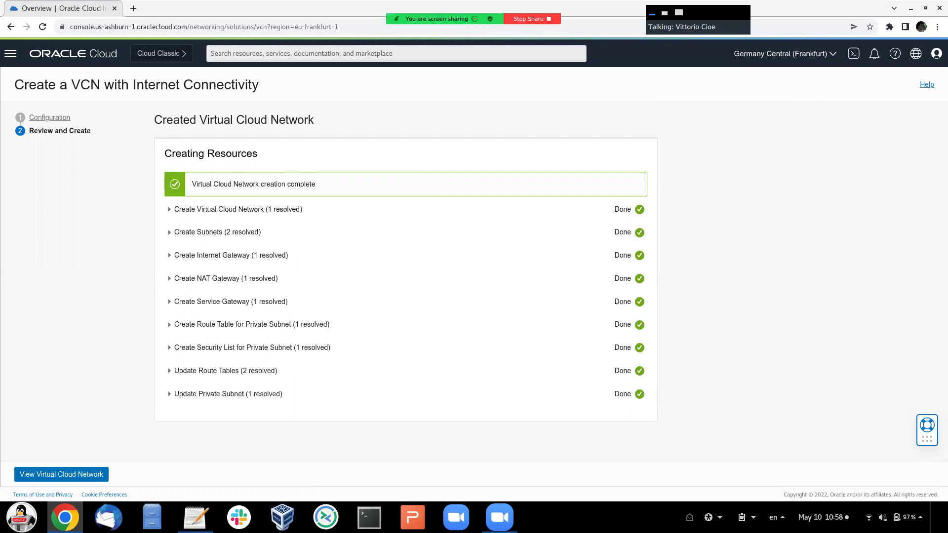
- Open the security list of dr-network-fra's private subnet and start adding ingress rules
left_click(61, 474)
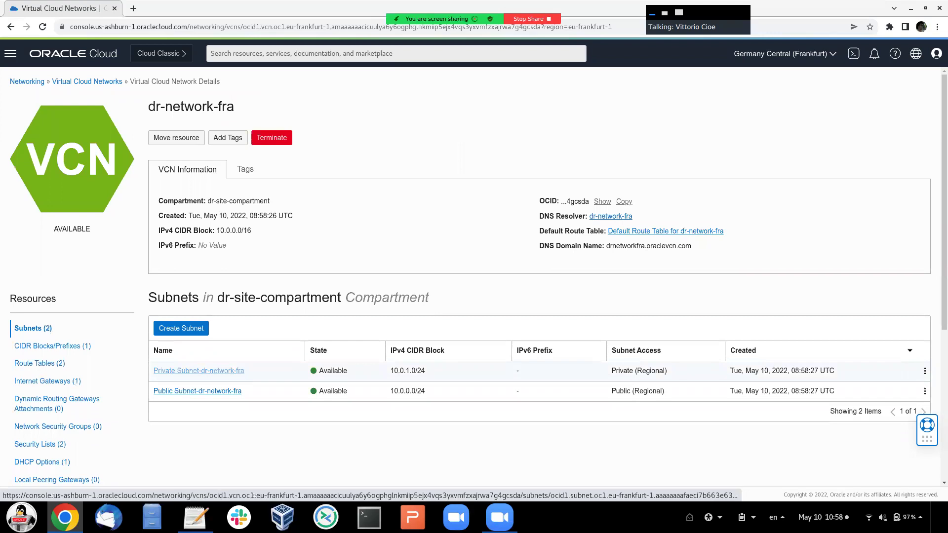
left_click(199, 371)
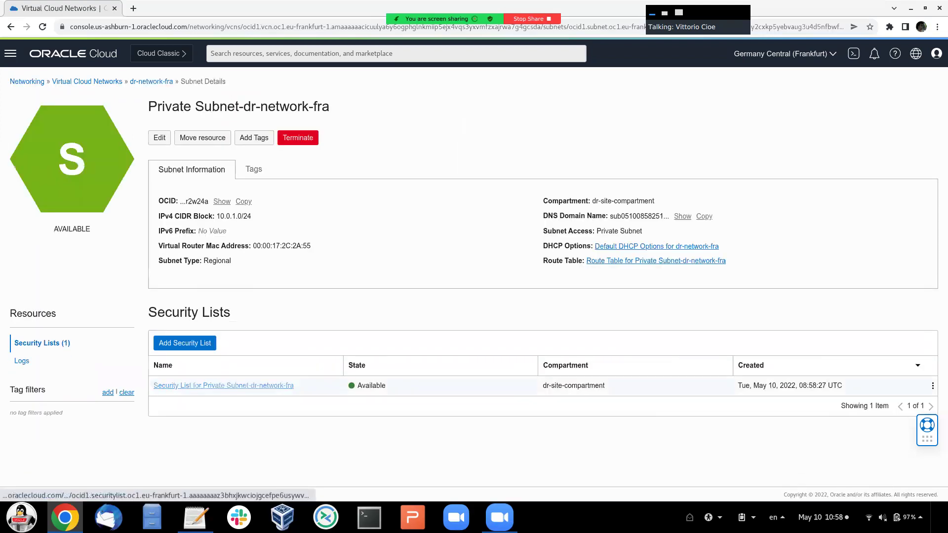
left_click(223, 385)
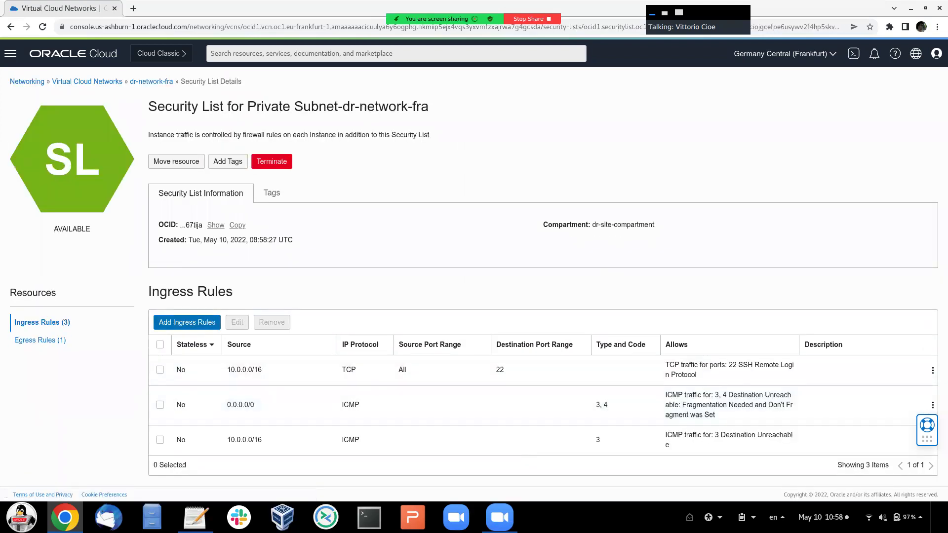
left_click(186, 322)
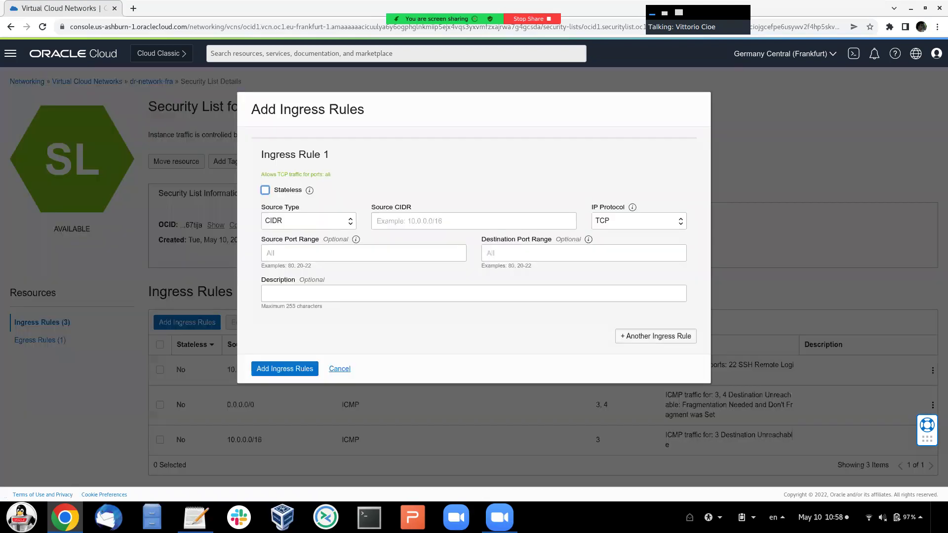
- Add ingress rules from 0.0.0.0/0 for ports 3306 and 33060, described 'MySQL ports'
left_click(473, 220)
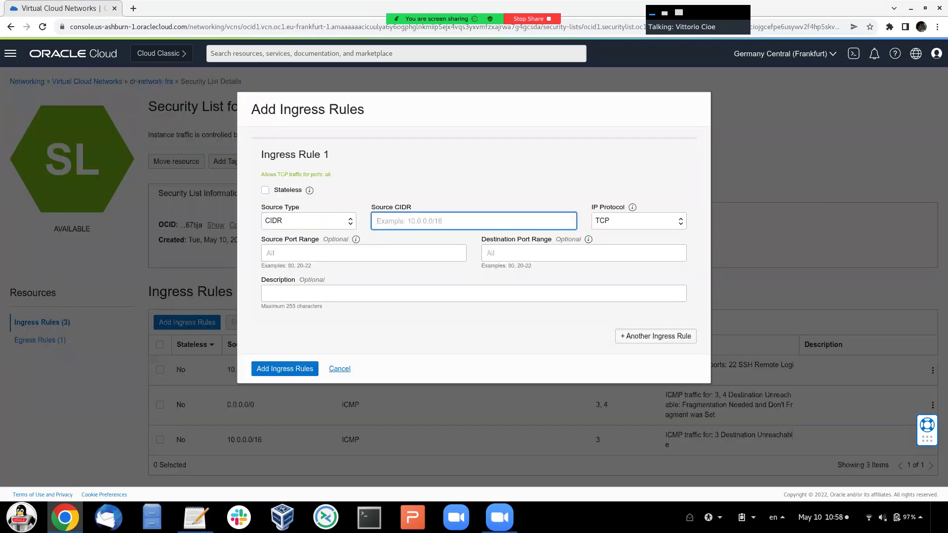
type("0.0.0.0")
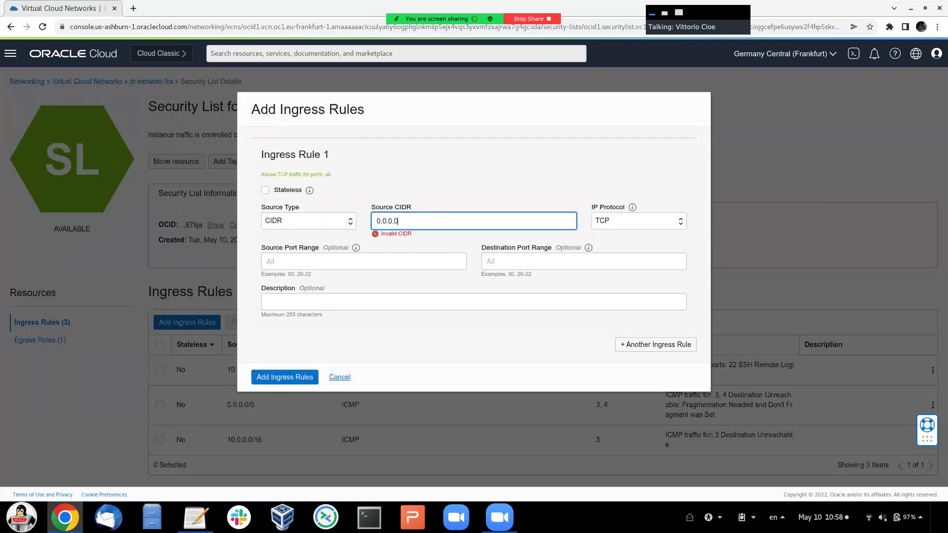
type("/0")
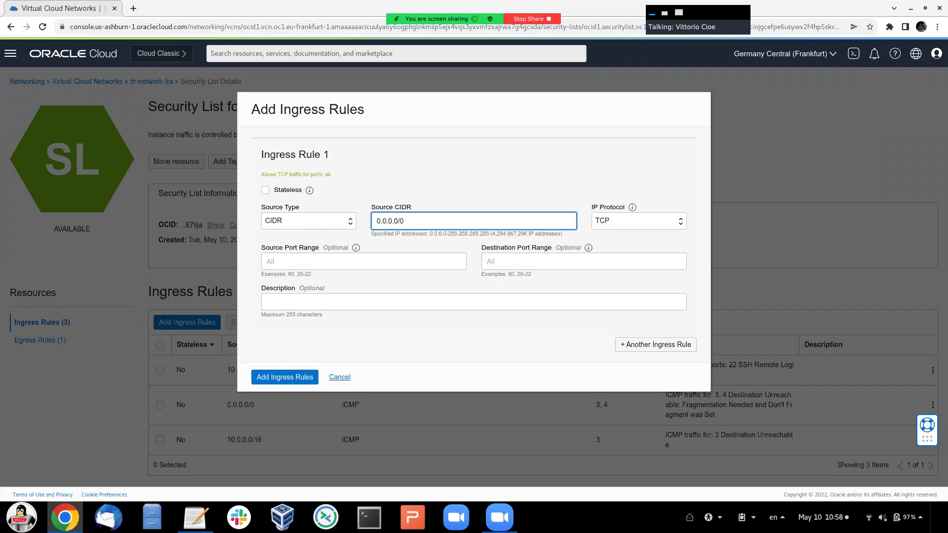
left_click(583, 261)
type("333")
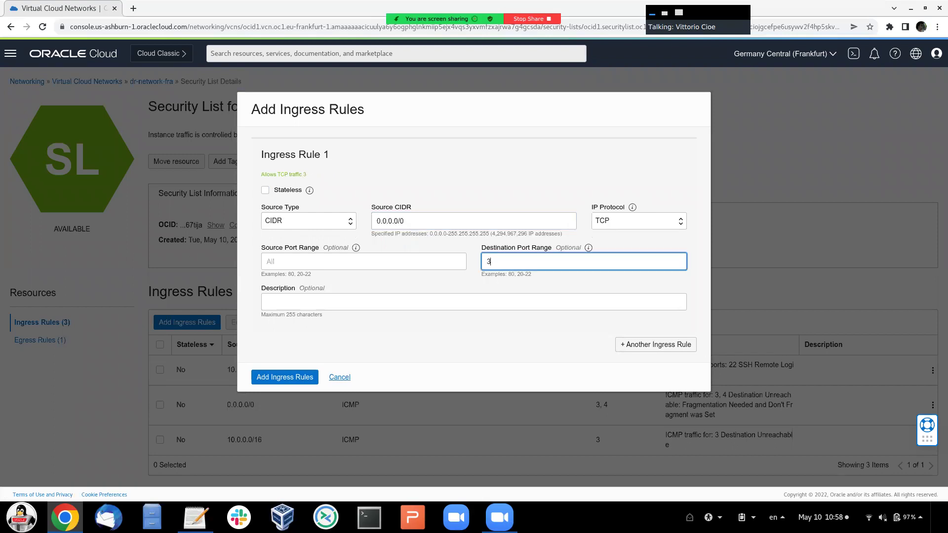
key("BackSpace")
type("06,33060")
key("Tab")
key("Tab")
key("Tab")
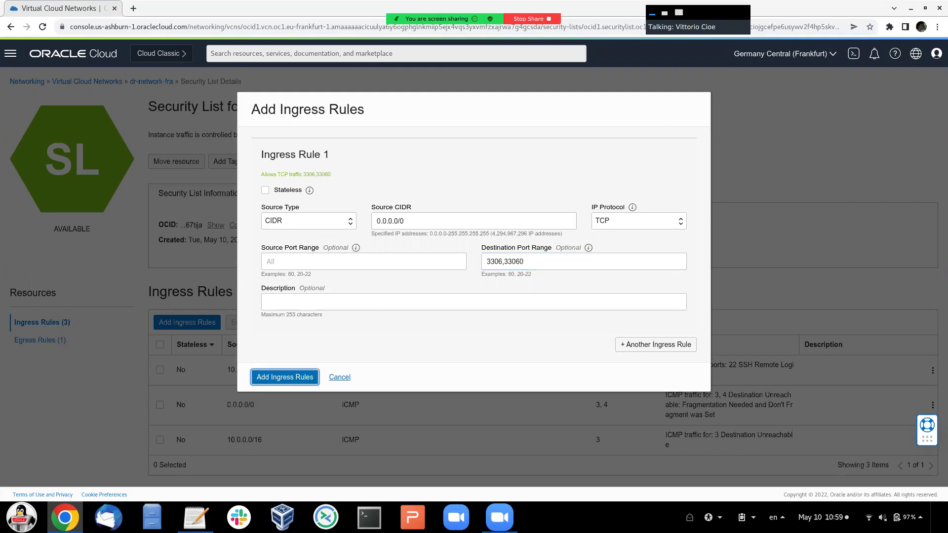
left_click(266, 302)
type("MySQ")
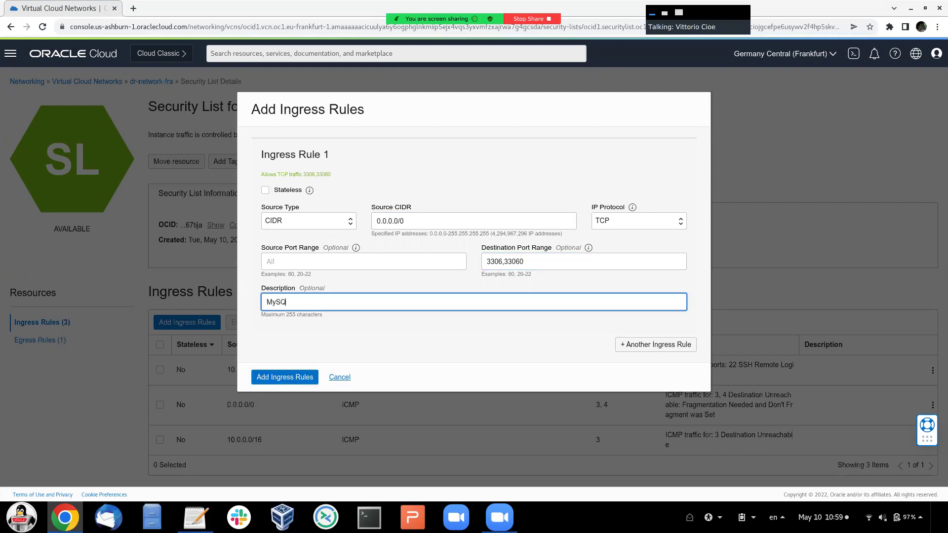
type("L ports")
key("Return")
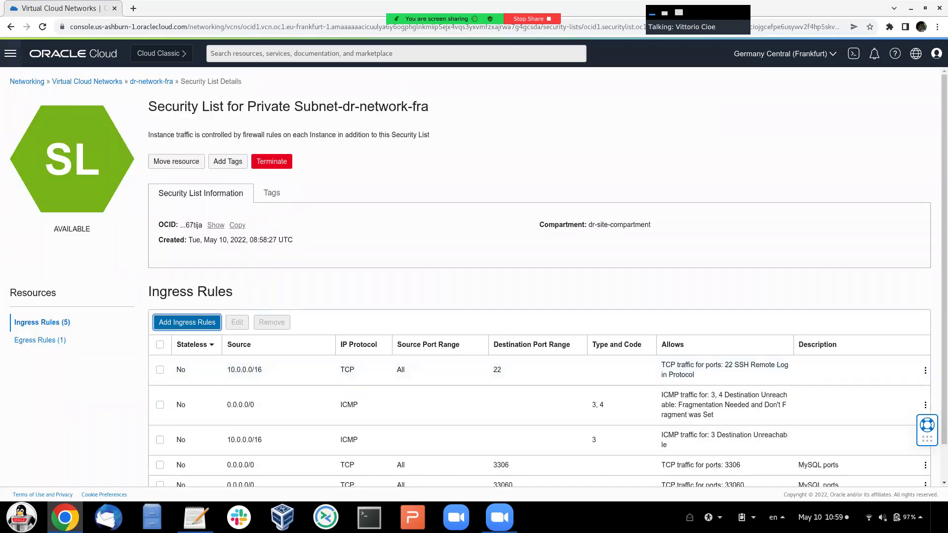
left_click(10, 53)
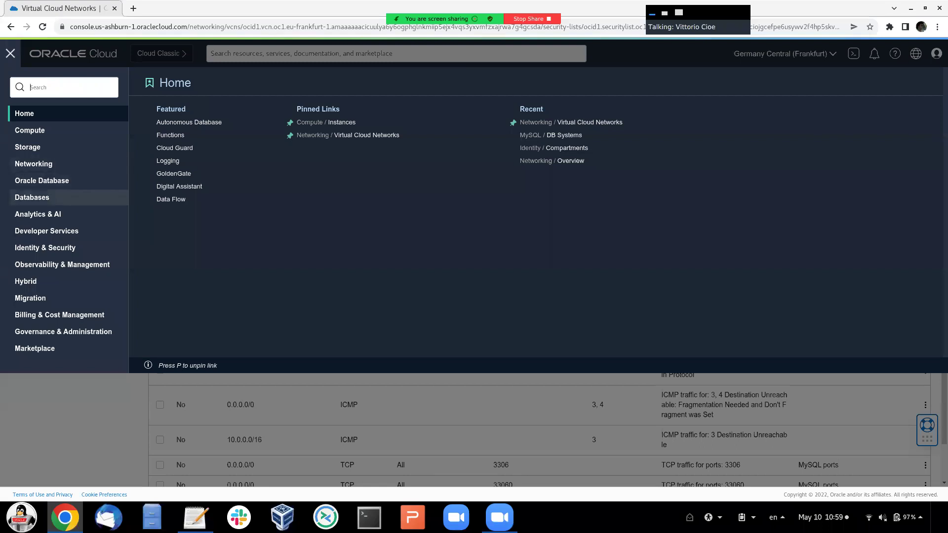
- Start a new MySQL DB system under Databases and name it mysql-ha-fra
left_click(32, 197)
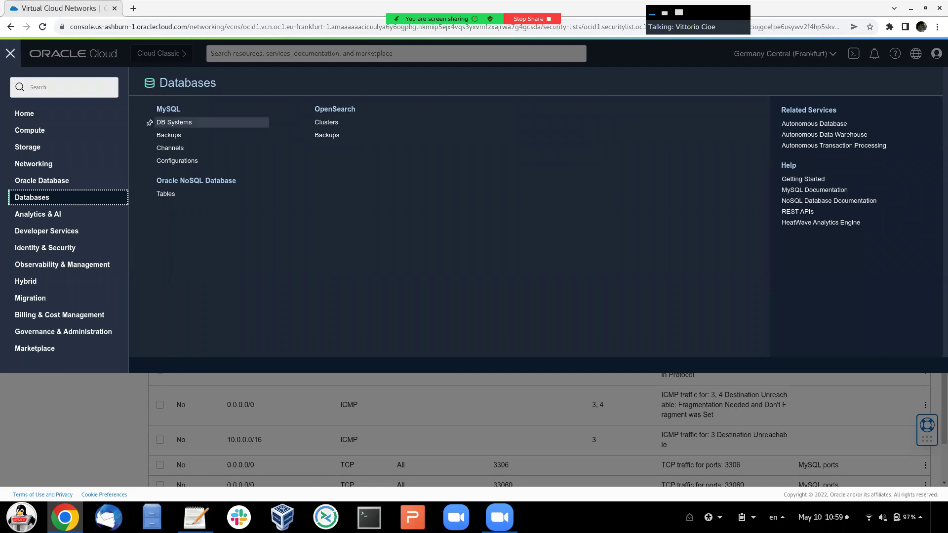
left_click(174, 122)
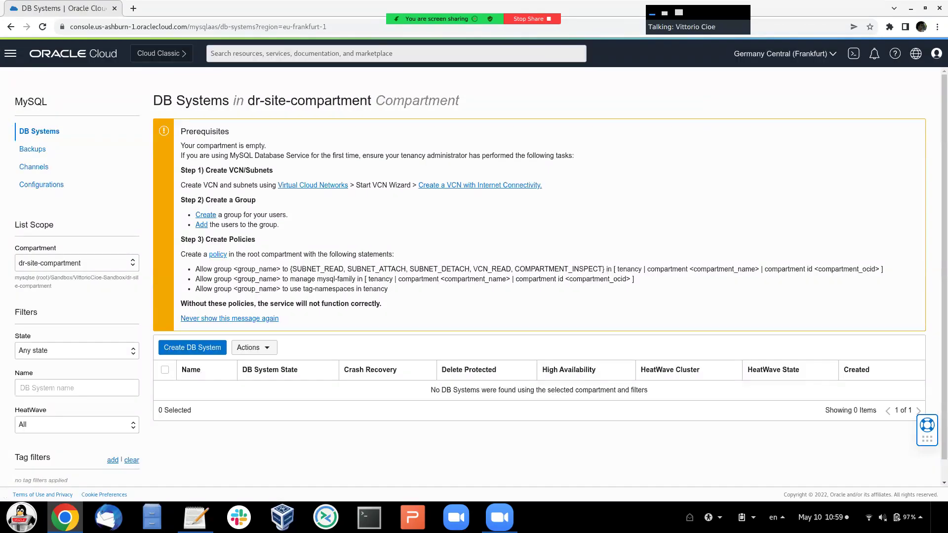
left_click(193, 347)
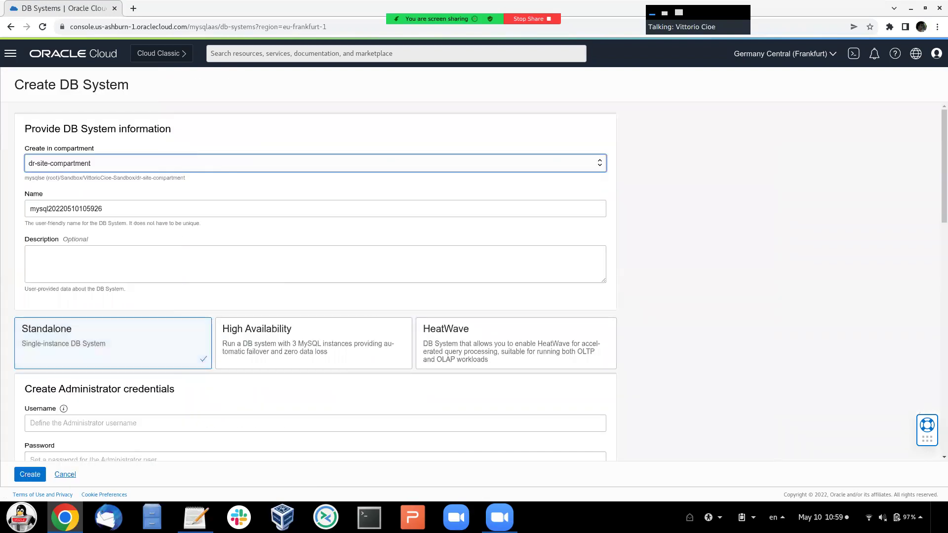
left_click(66, 208)
key("ctrl+a")
type("m")
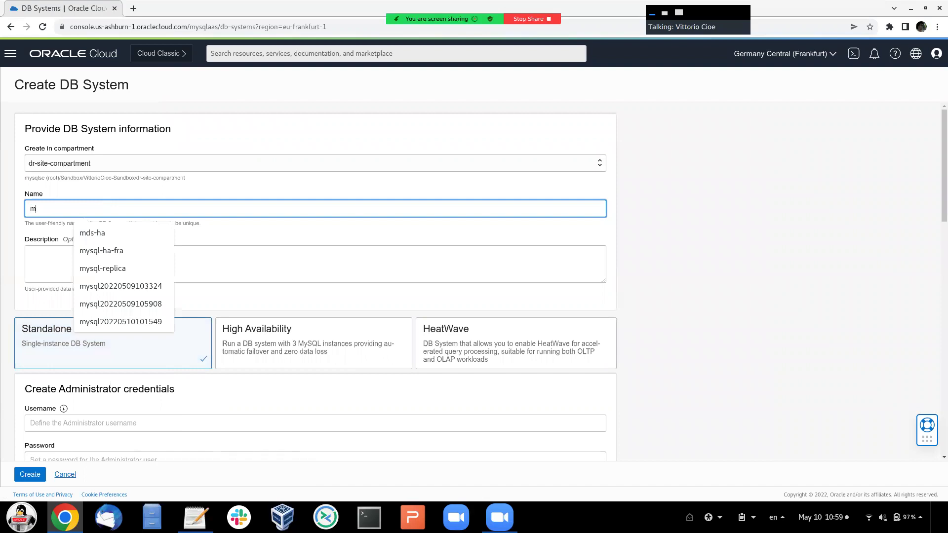
type("ysql-h")
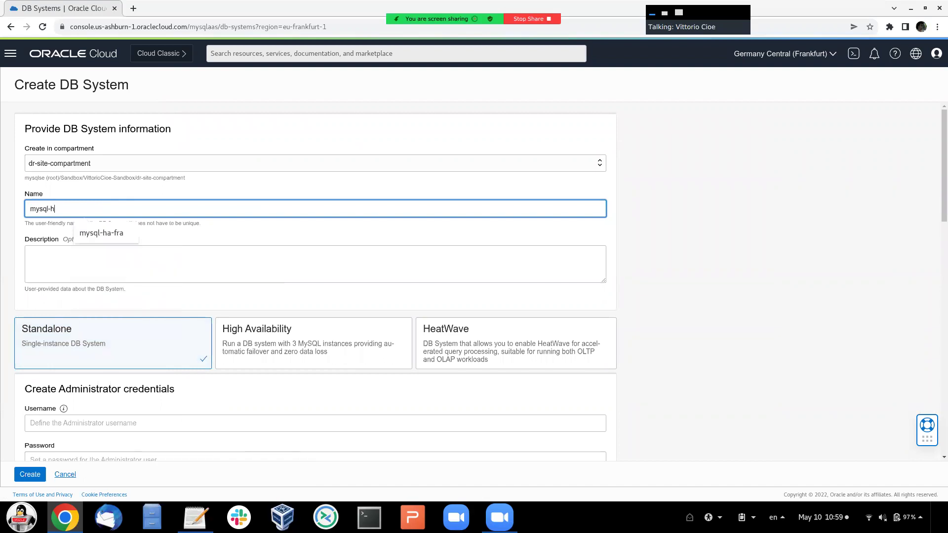
type("a-fra")
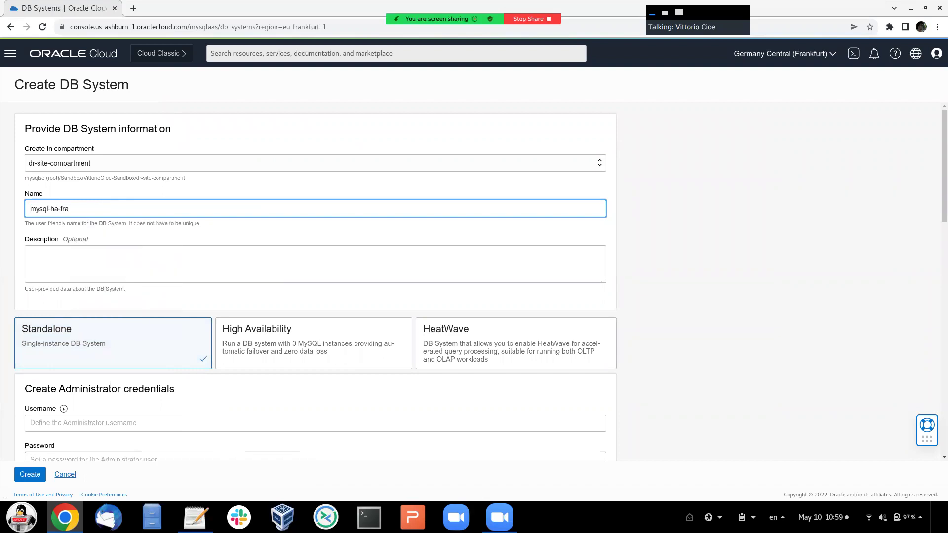
- Choose High Availability and set administrator username admin with the password entered twice
scroll(313, 296, "down", 2)
left_click(313, 284)
left_click(69, 364)
type("admin")
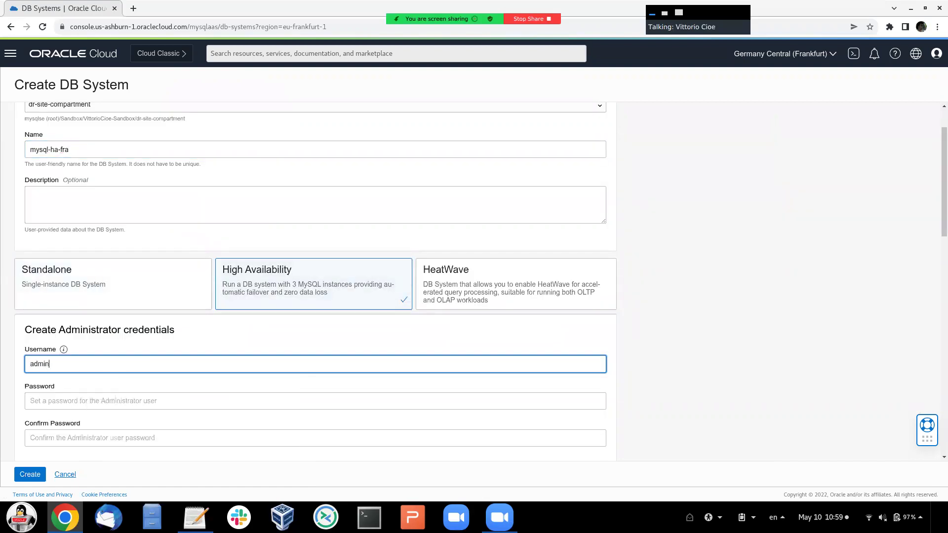
left_click(31, 401)
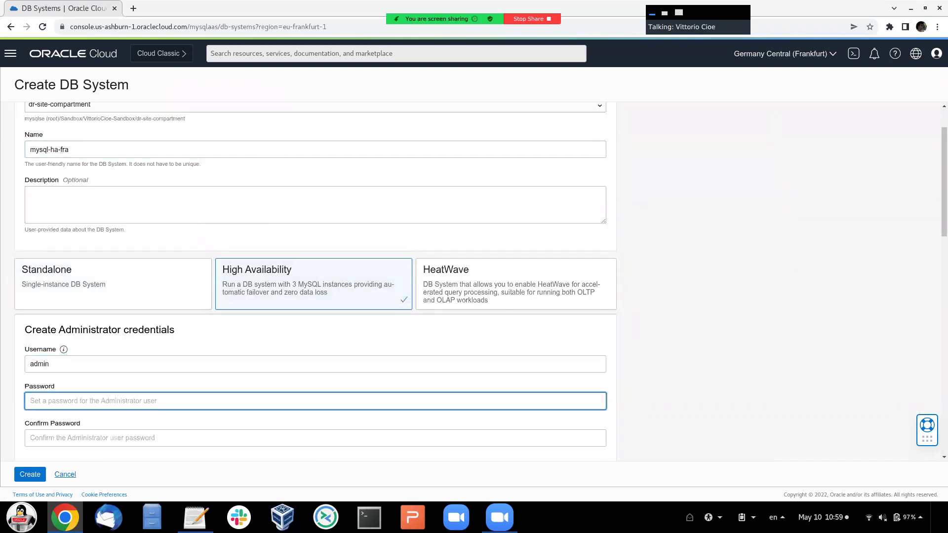
type("•••••••")
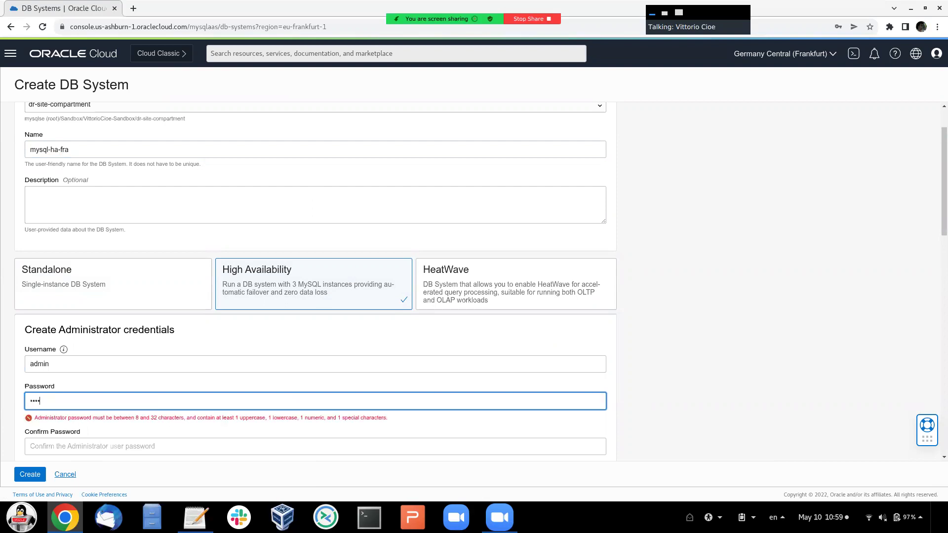
type("•••")
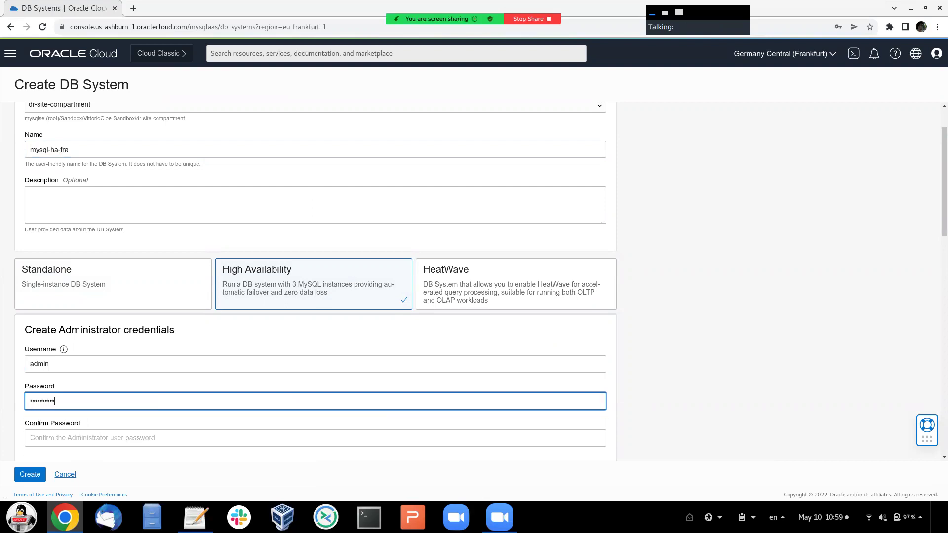
key("Tab")
type("••••••")
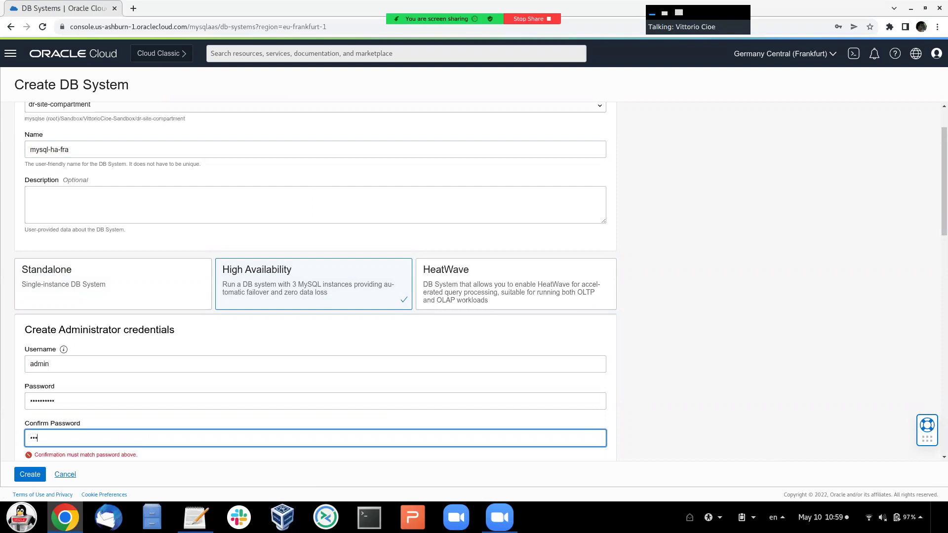
type("••••")
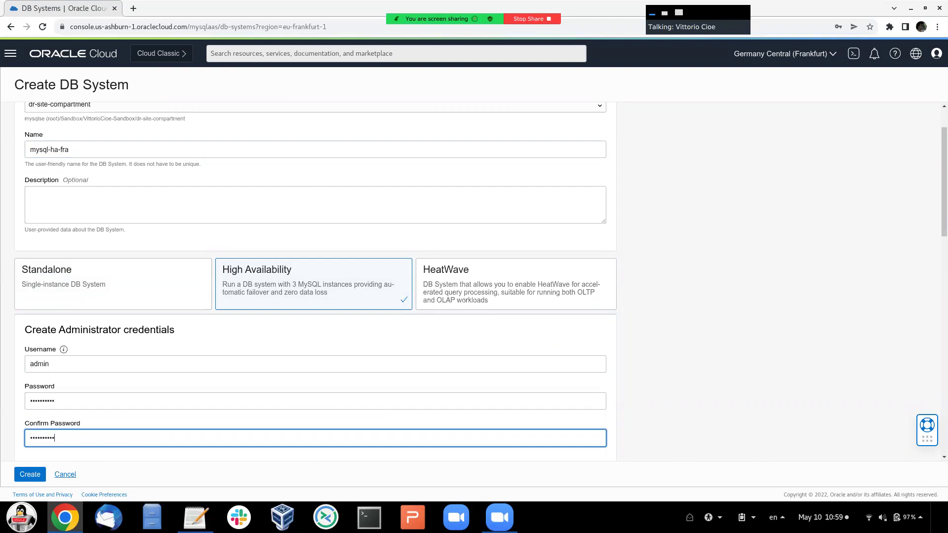
- Disable automatic backups and create the mysql-ha-fra DB system
scroll(316, 281, "down", 5)
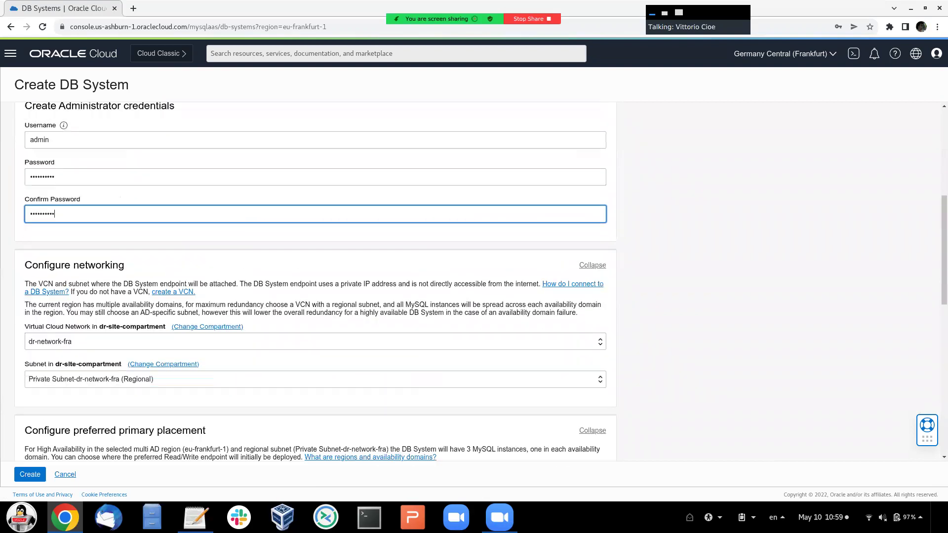
scroll(316, 281, "down", 3)
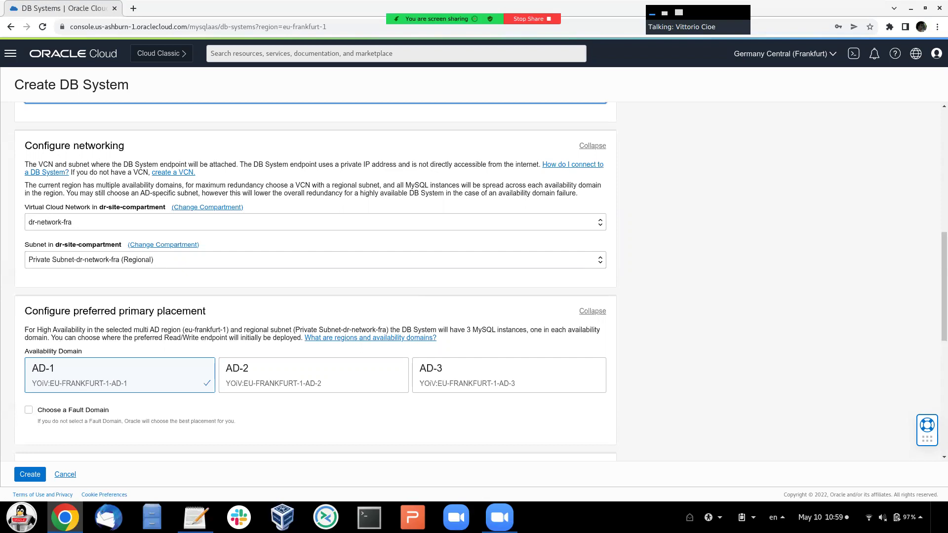
scroll(316, 282, "down", 5)
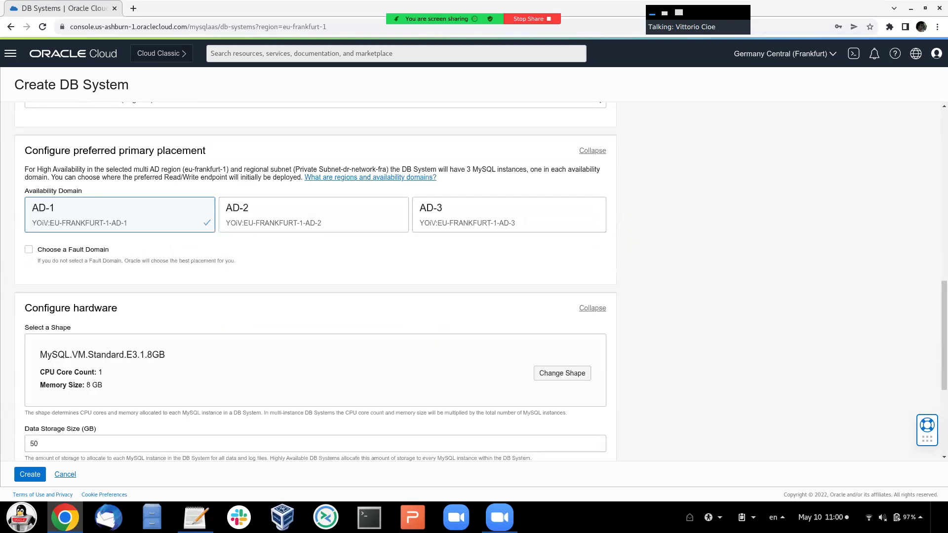
scroll(316, 282, "down", 3)
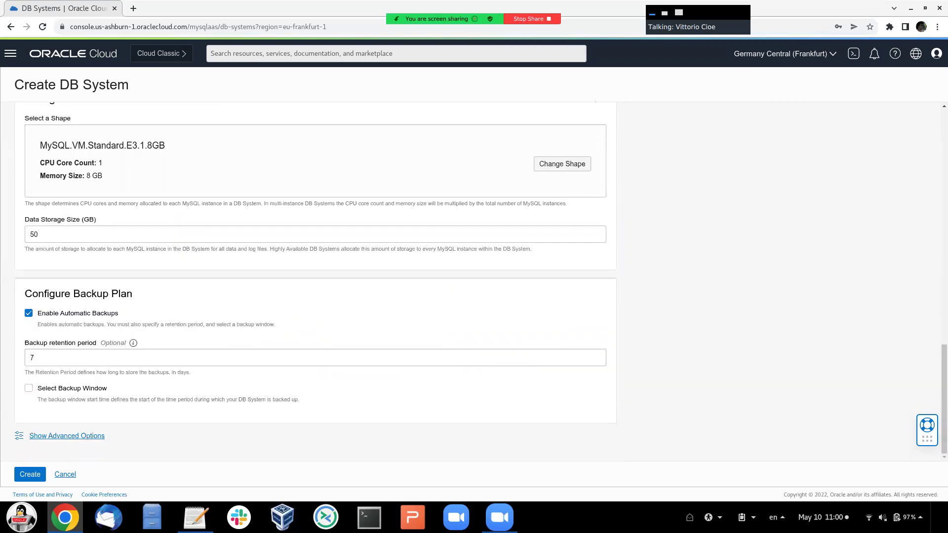
left_click(28, 313)
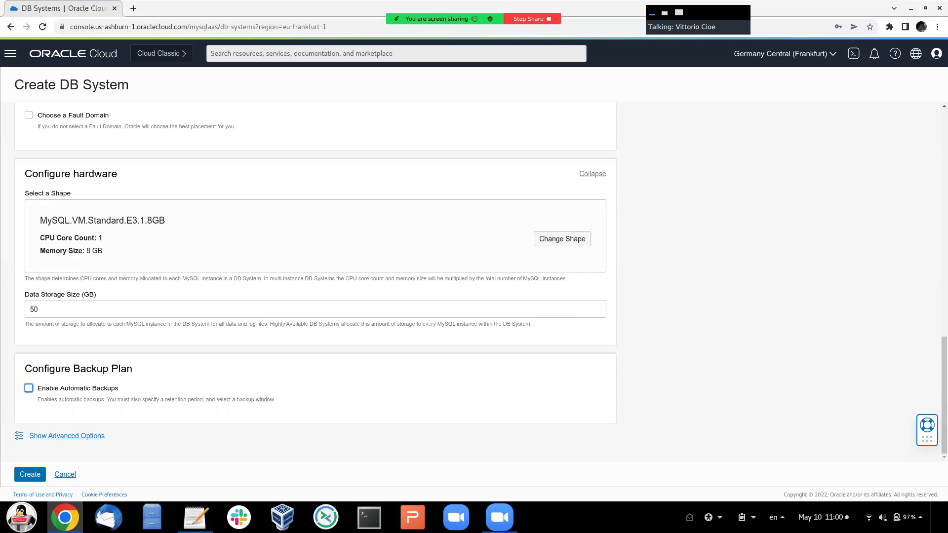
left_click(30, 474)
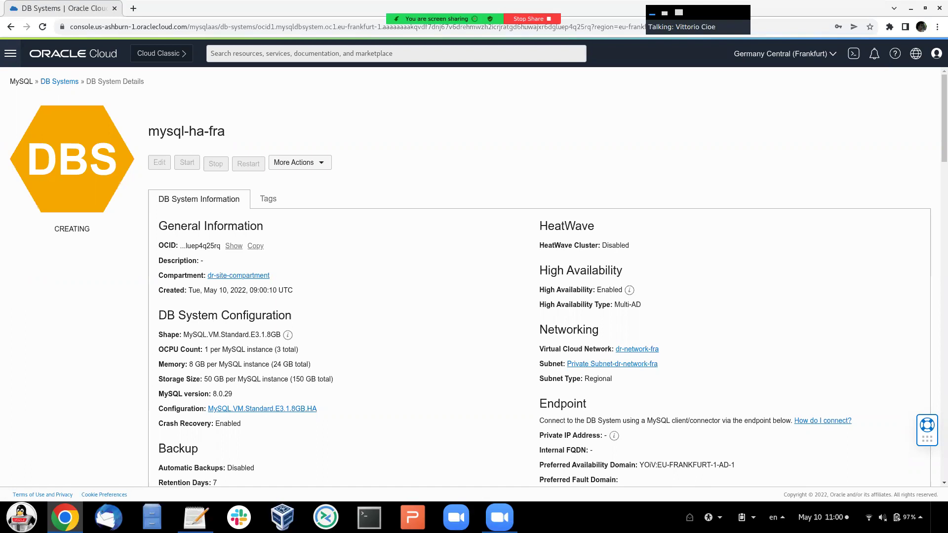
- Navigate to the Dynamic Routing Gateways list under Networking > Customer Connectivity
left_click(10, 54)
left_click(33, 164)
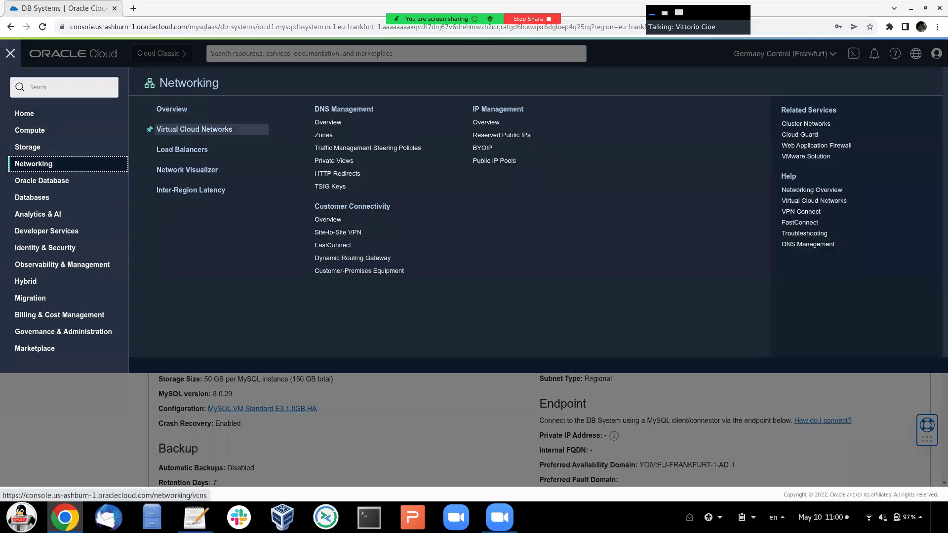
left_click(194, 129)
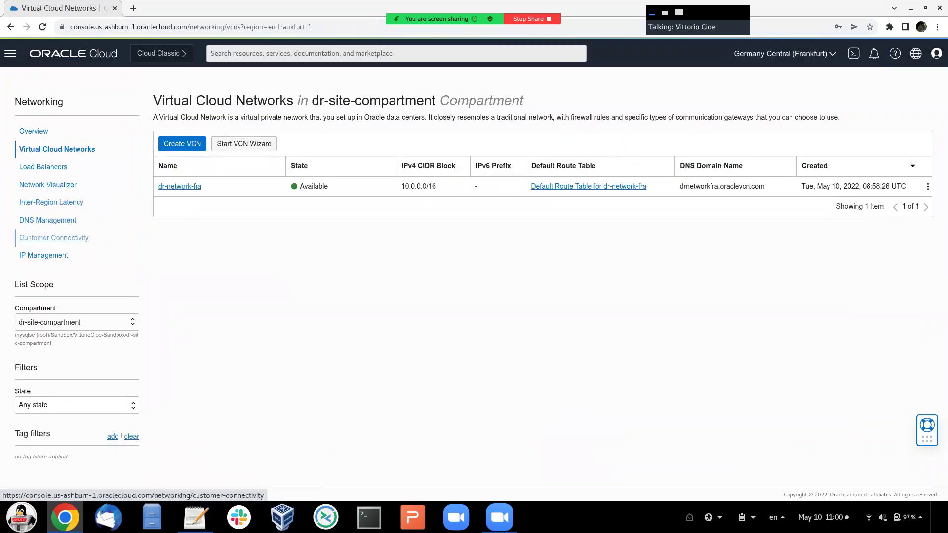
left_click(54, 237)
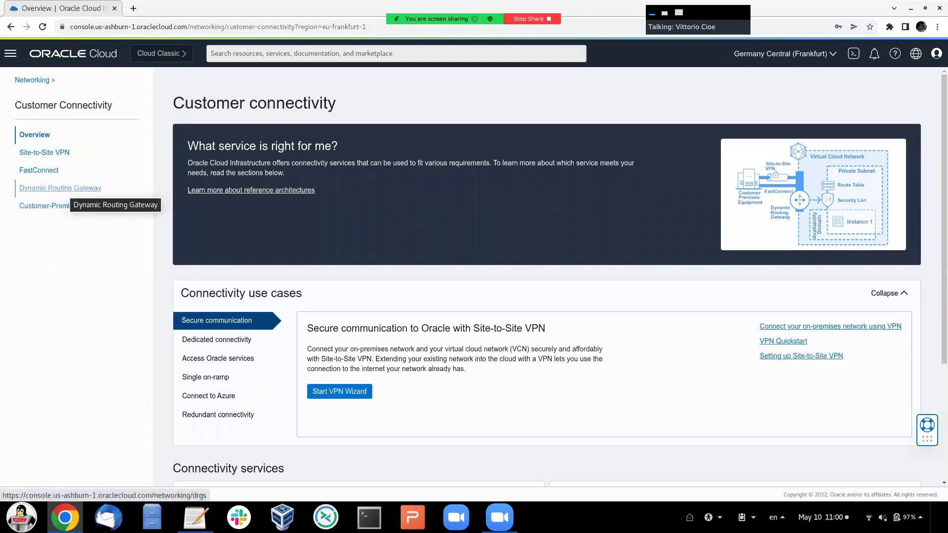
left_click(64, 188)
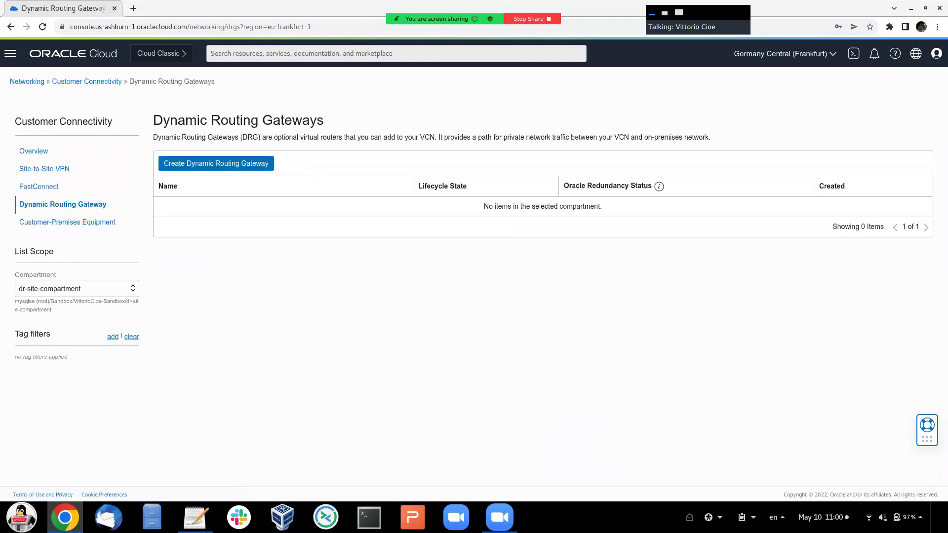
- Create a dynamic routing gateway named drg-fra
left_click(216, 164)
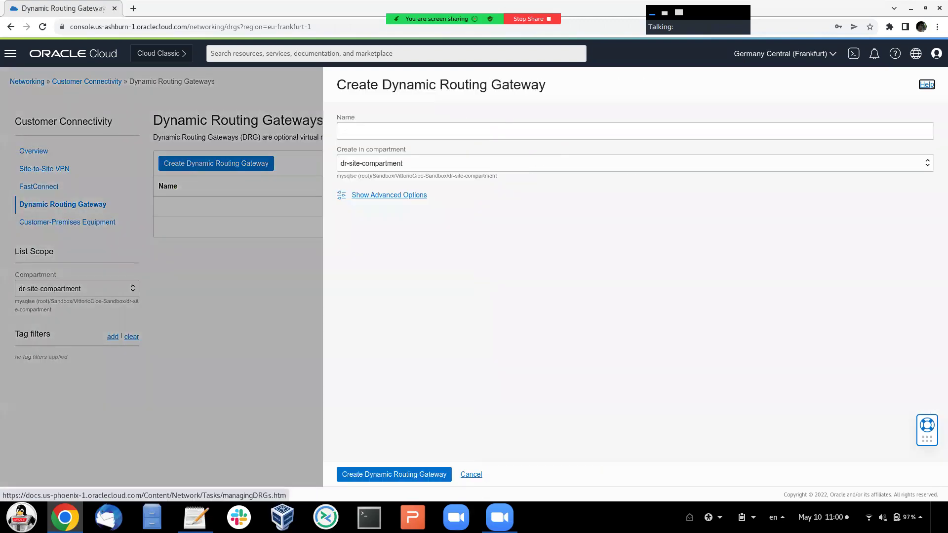
left_click(395, 133)
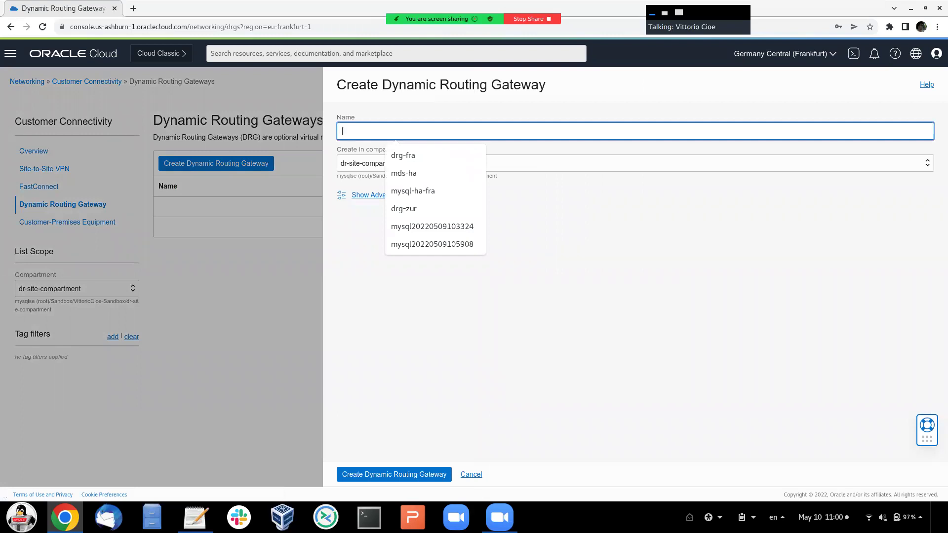
key("Down")
key("Return")
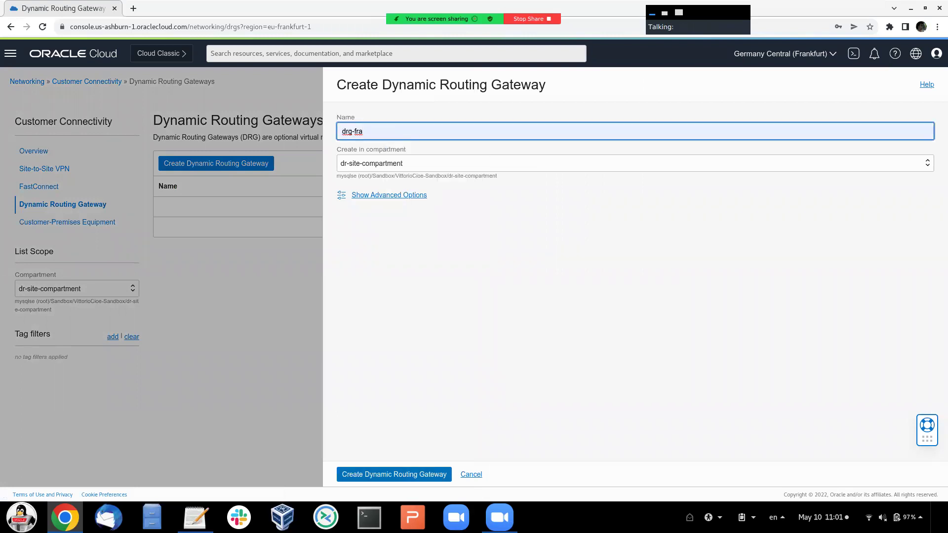
key("Return")
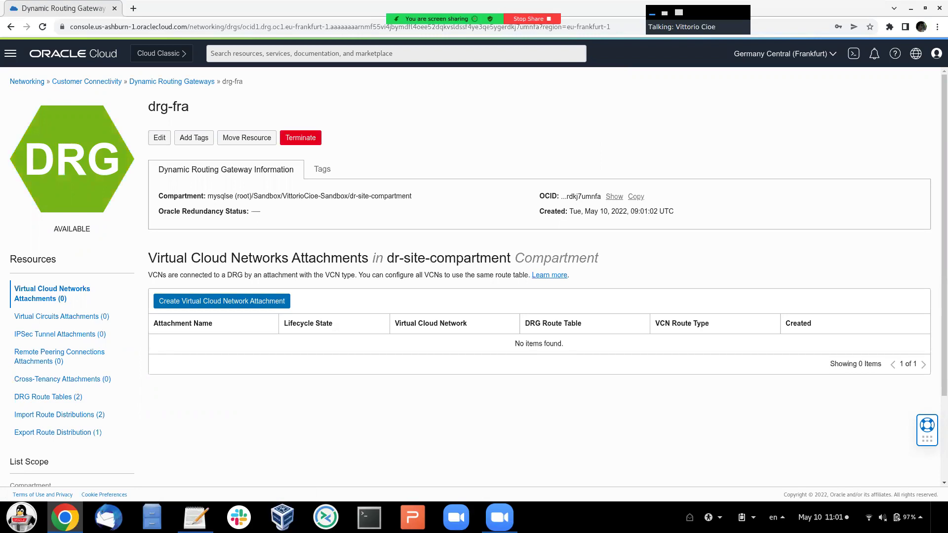
- Attach VCN dr-network-fra to drg-fra as attachment drg-fra-attachment
left_click(222, 300)
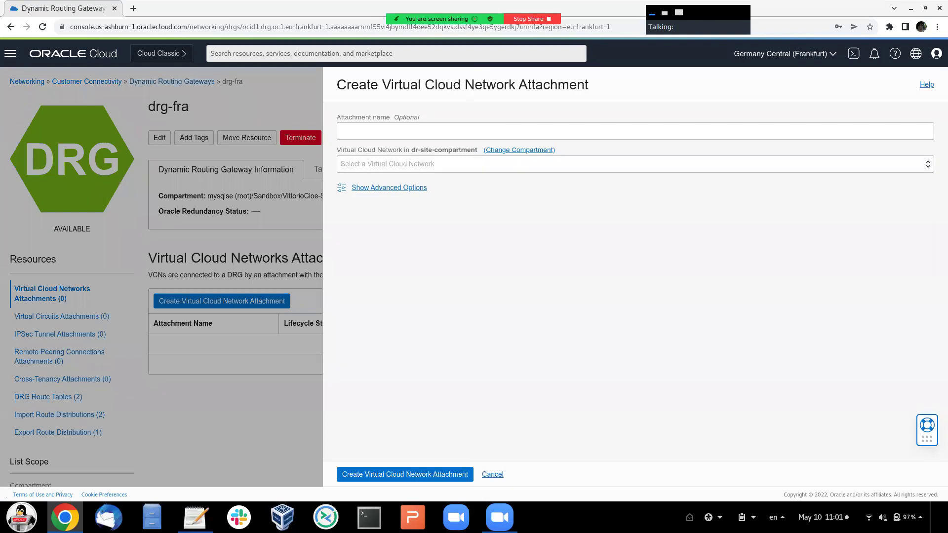
left_click(342, 131)
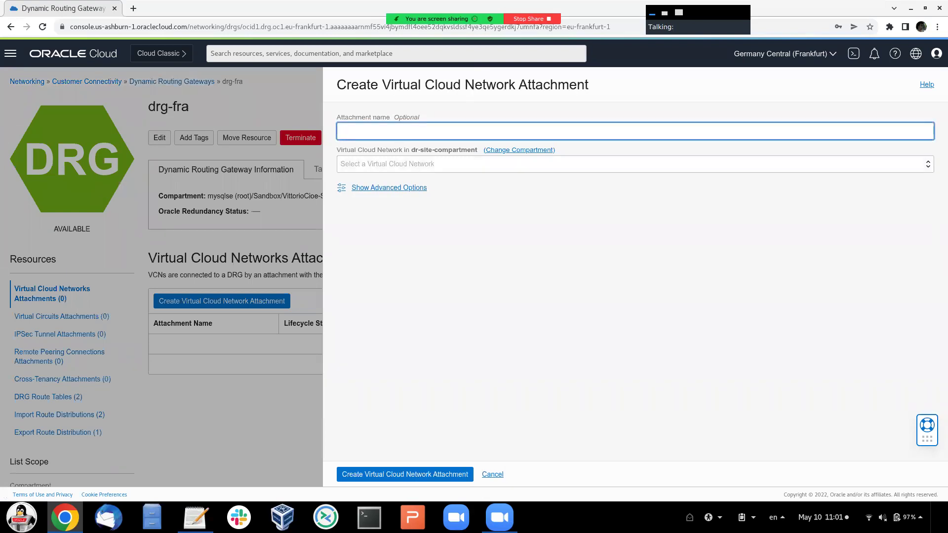
type("drg-fra-attachment")
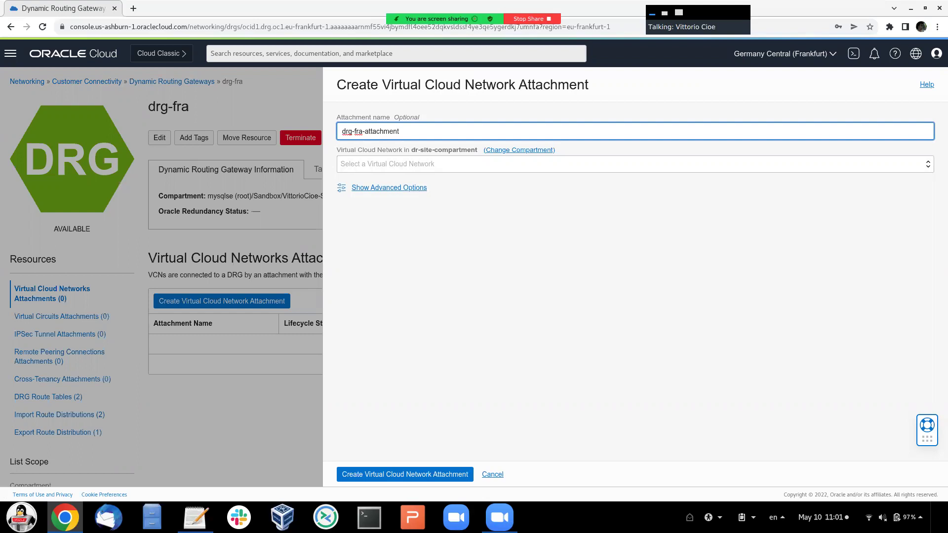
key("Tab")
key("space")
key("Down")
key("Escape")
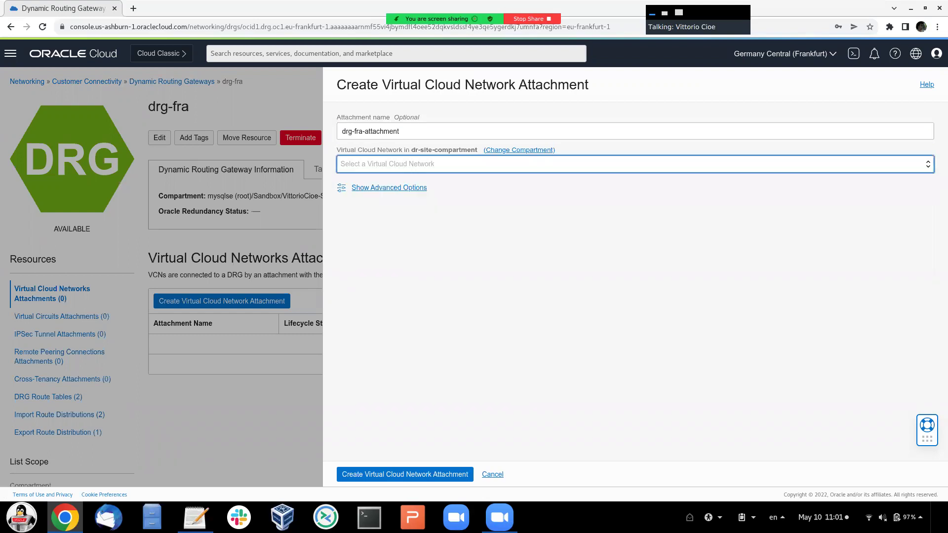
key("space")
key("Down")
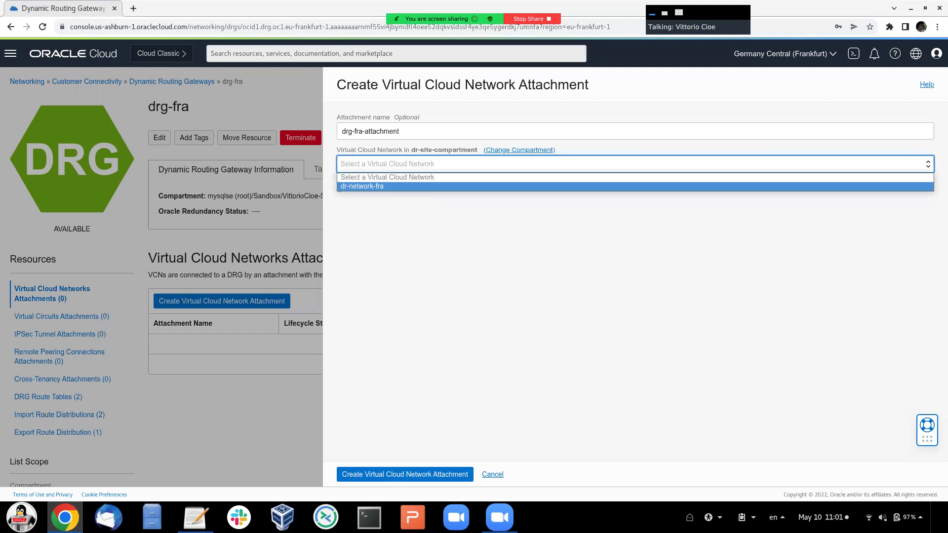
key("Return")
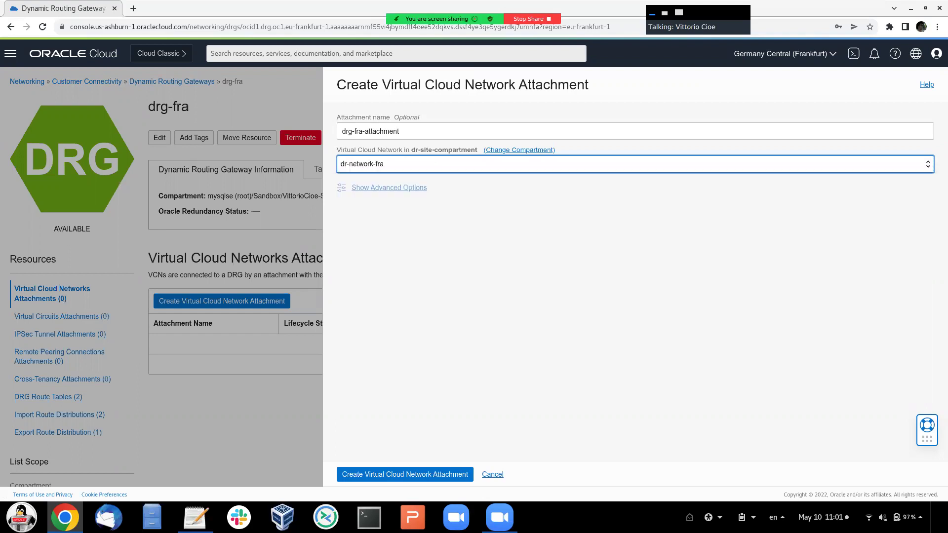
key("Tab")
key("Tab")
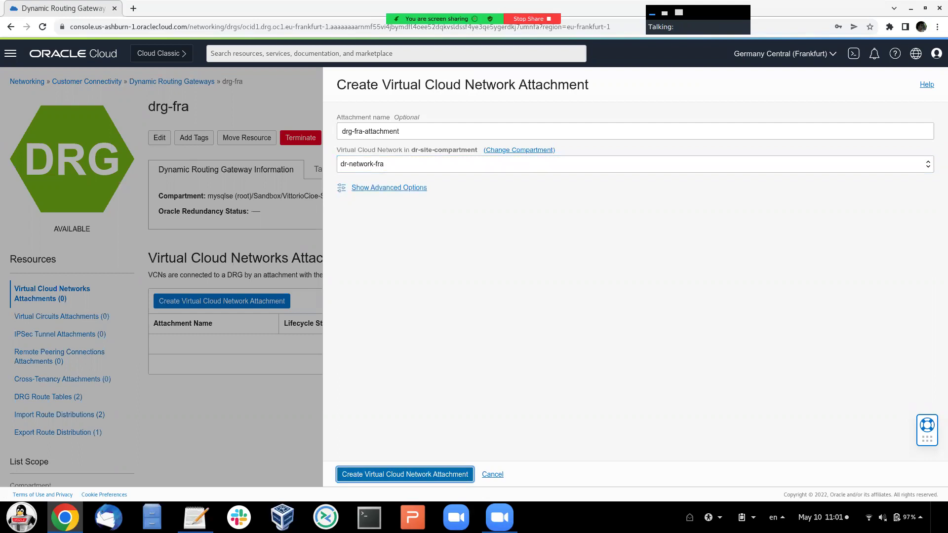
key("Return")
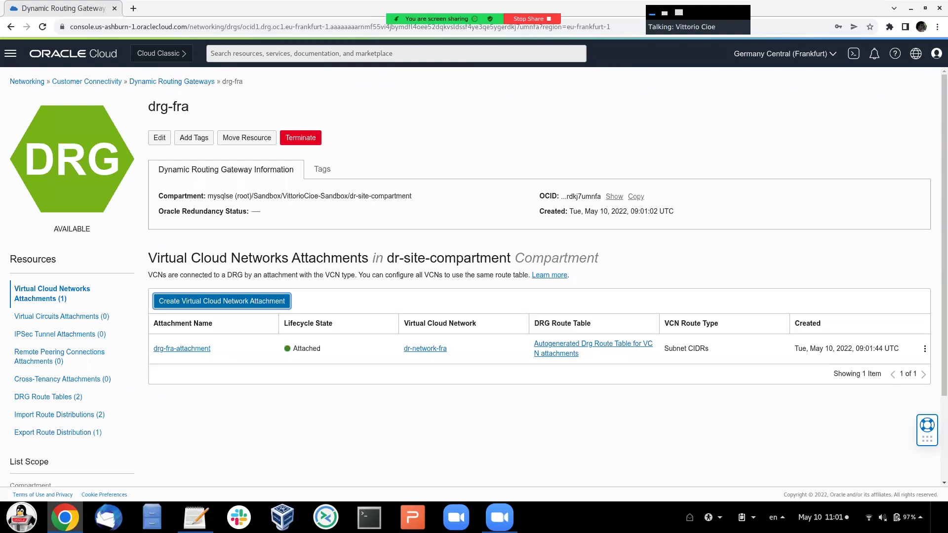
- Create remote peering connection peering-fra-connection on drg-fra and check its New status
left_click(59, 352)
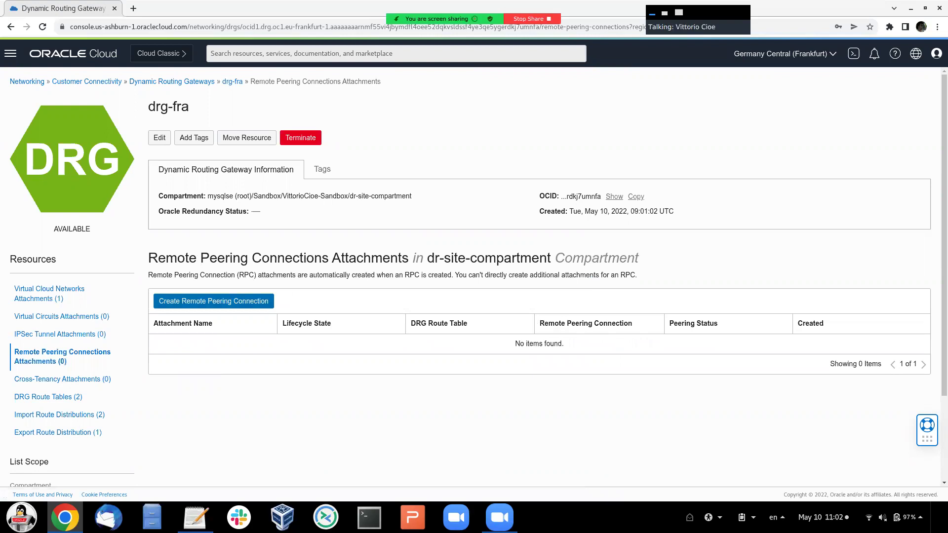
left_click(213, 301)
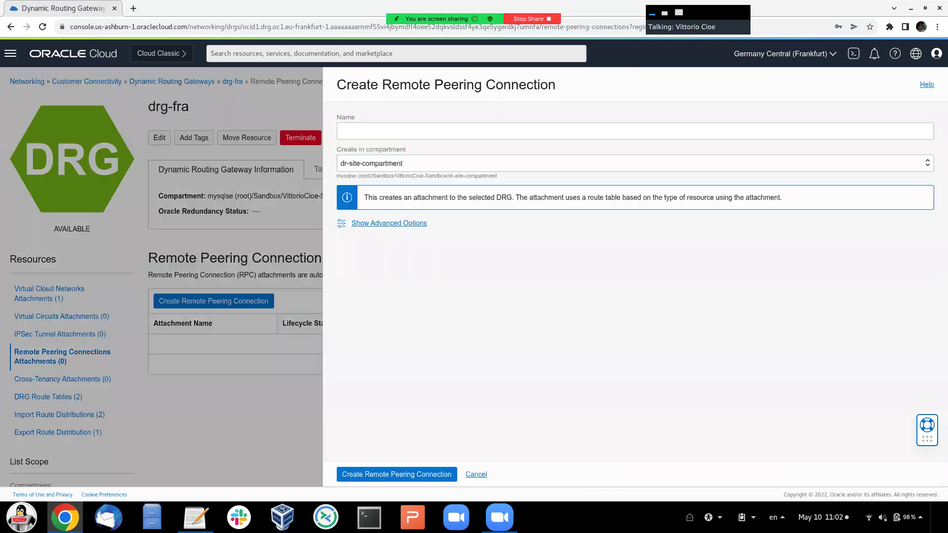
left_click(635, 131)
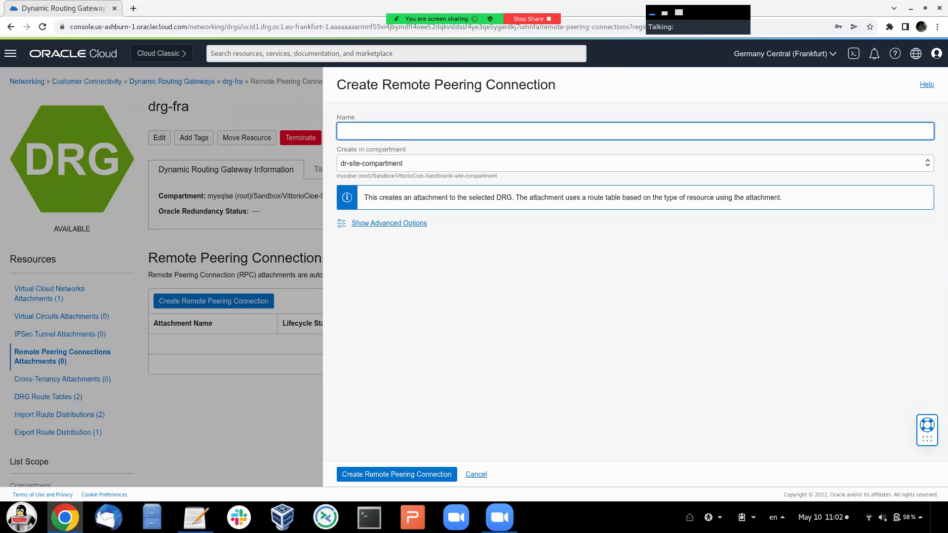
type("peering-fra-connecti")
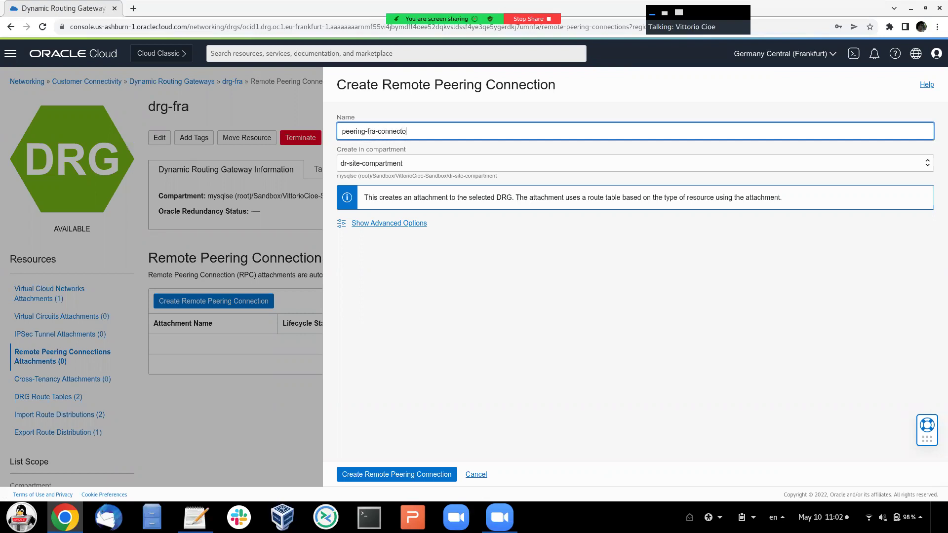
type("on")
key("Return")
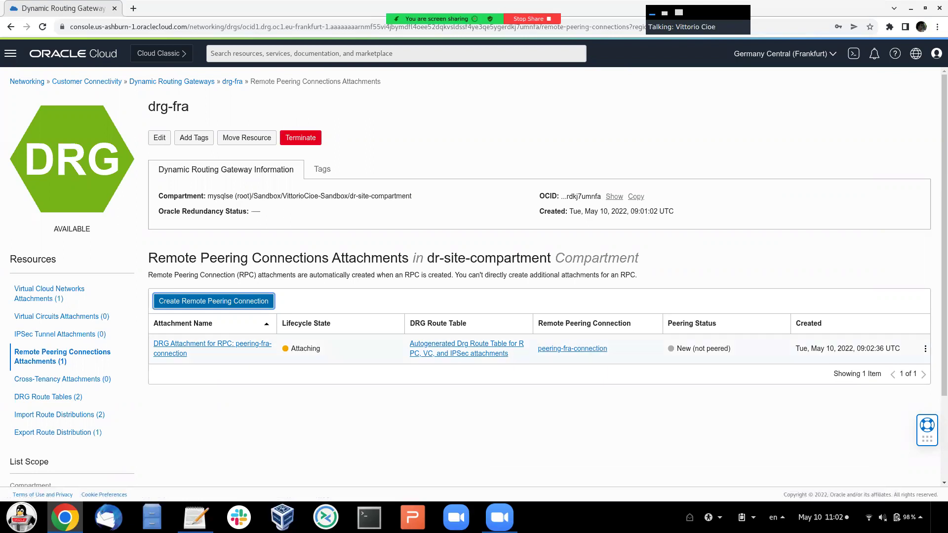
left_click_drag(676, 349, 730, 348)
left_click(730, 350)
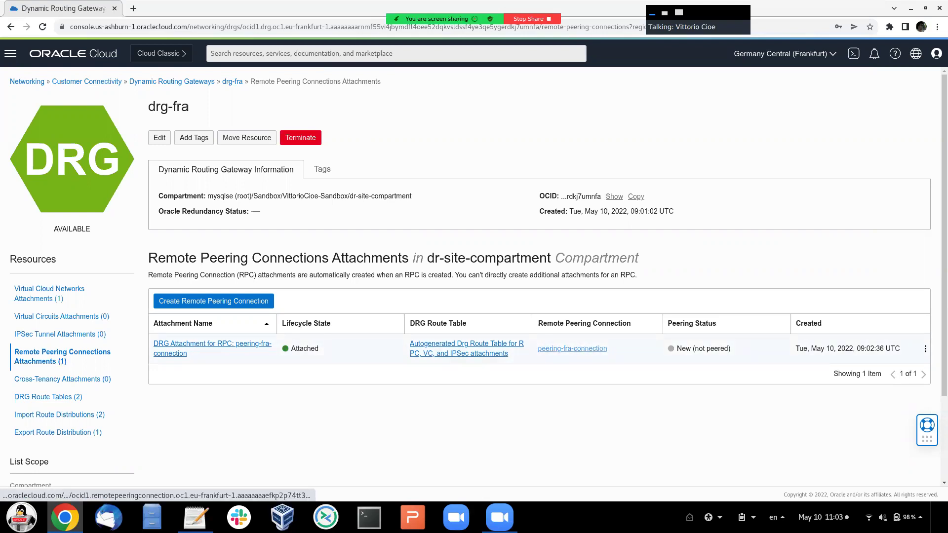
- Reveal and copy the full OCID of peering-fra-connection from its details page
left_click(572, 349)
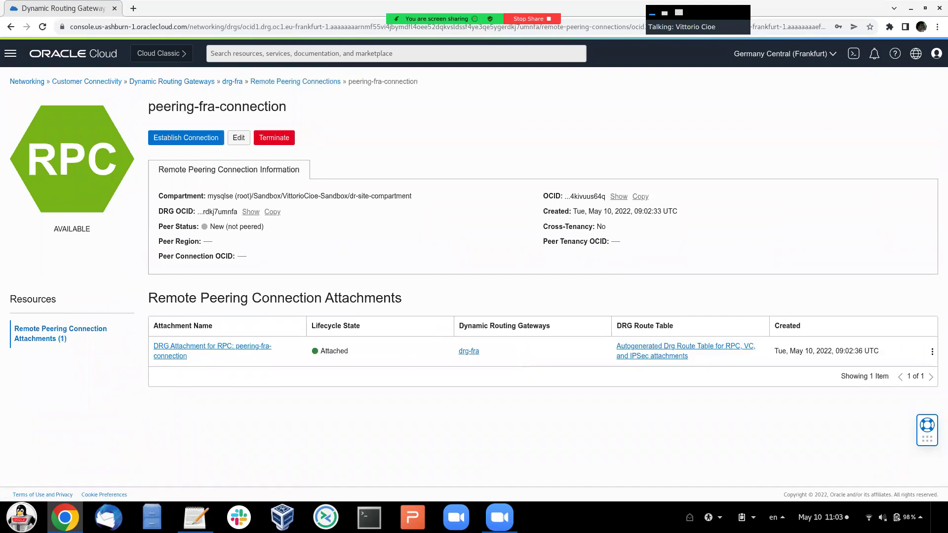
left_click_drag(543, 196, 565, 196)
key("Tab")
key("Return")
left_click_drag(564, 196, 670, 195)
left_click(599, 196)
left_click(670, 196)
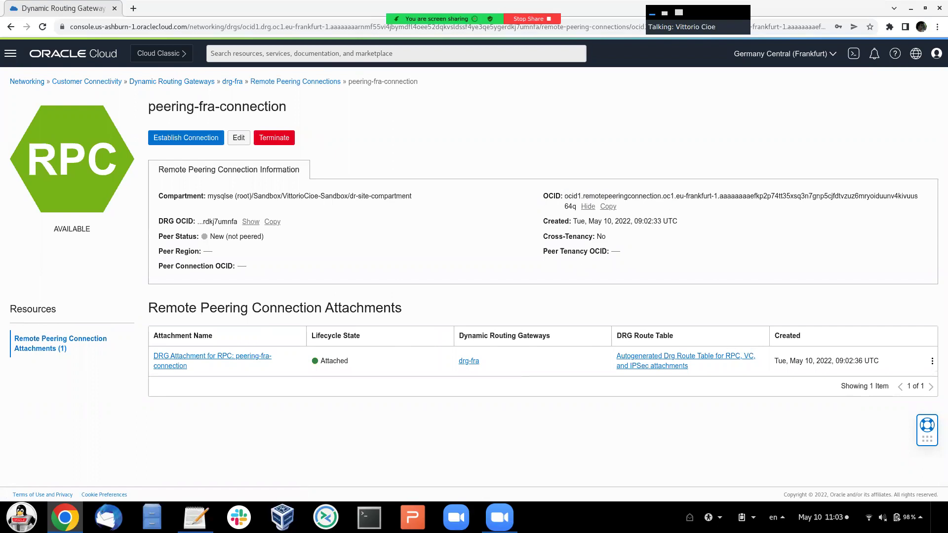
left_click(608, 207)
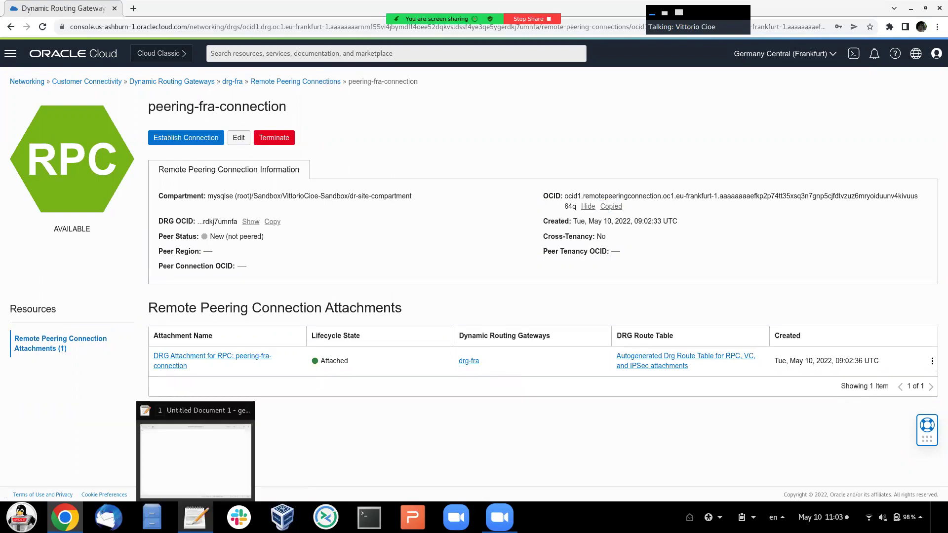
left_click(196, 517)
- Paste the peering connection OCID onto one line of gedit's Untitled Document 1, then minimize
key("ctrl+v")
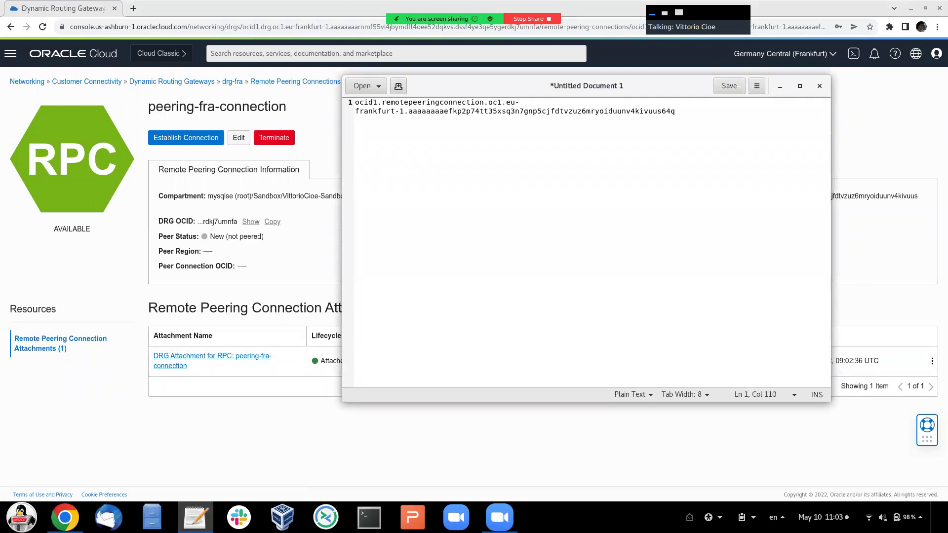
left_click_drag(831, 247, 900, 247)
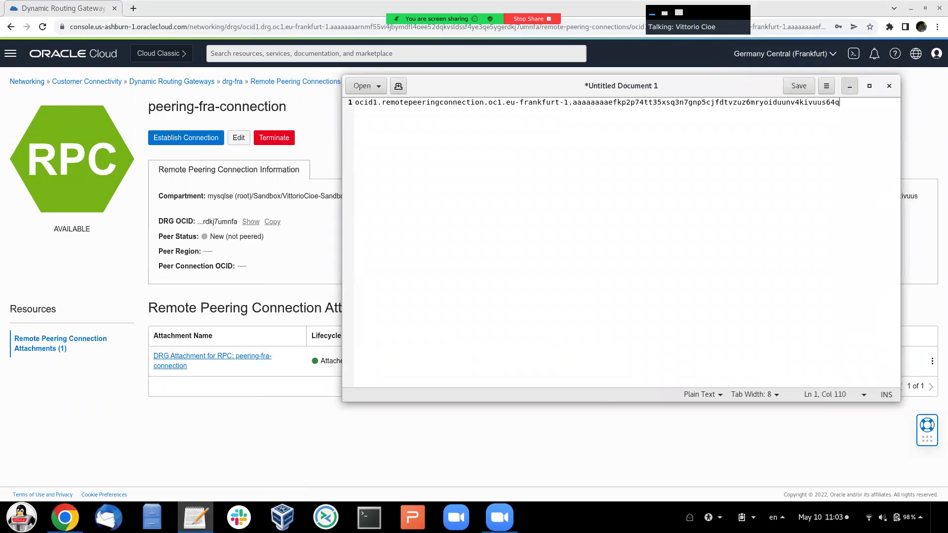
left_click(849, 86)
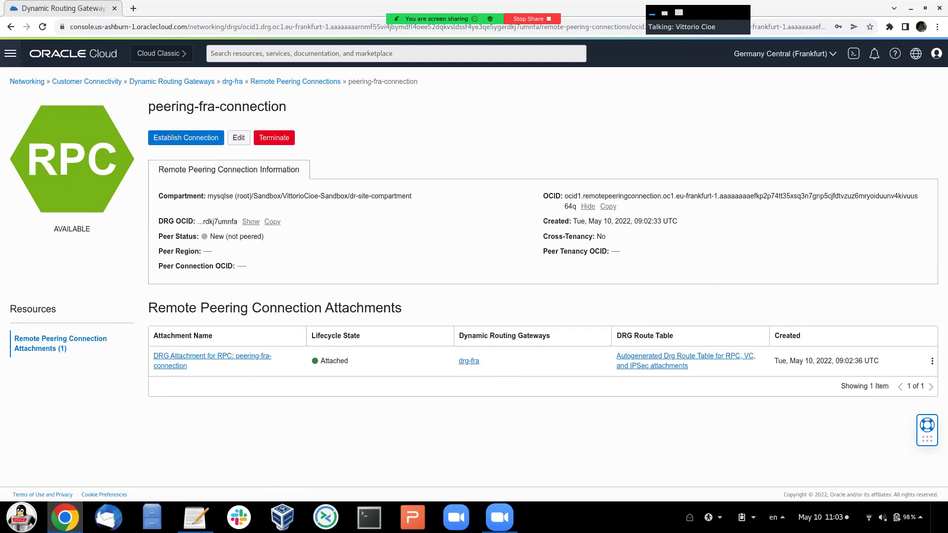
- Open dr-network-fra's Route Table for Private Subnet-dr-network-fra to view its route rules
left_click(11, 53)
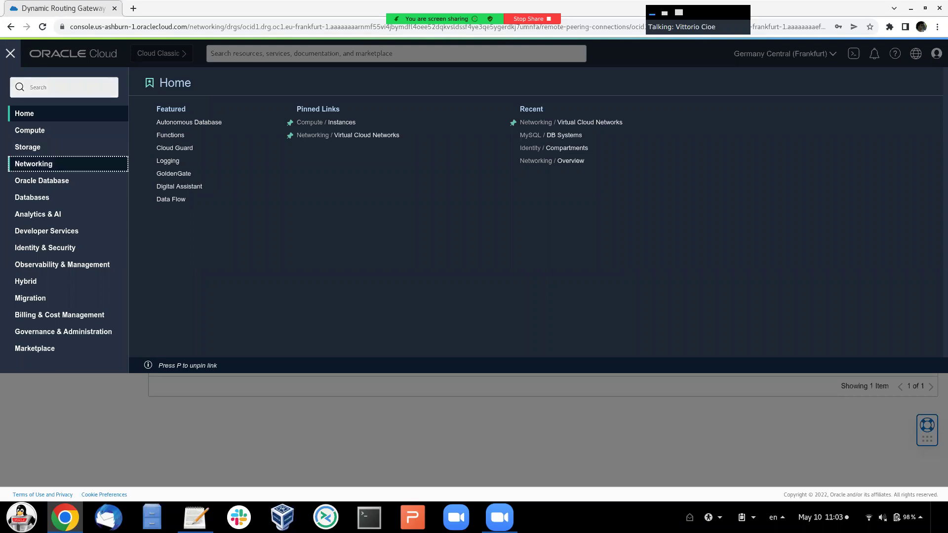
left_click(33, 164)
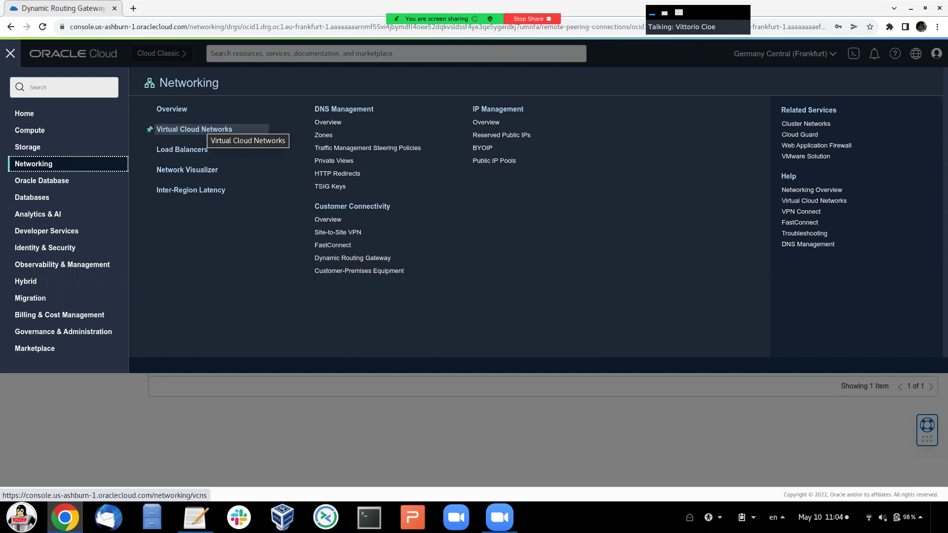
left_click(202, 130)
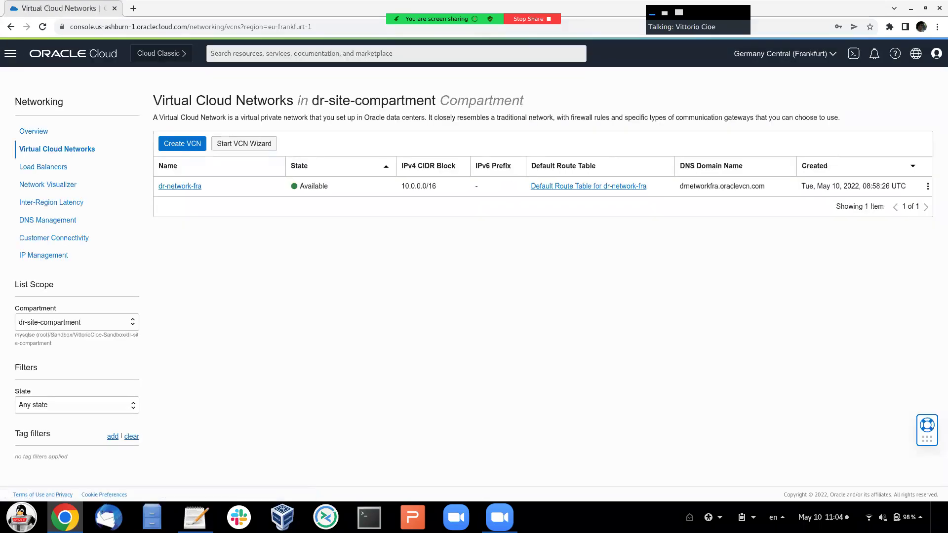
left_click(180, 186)
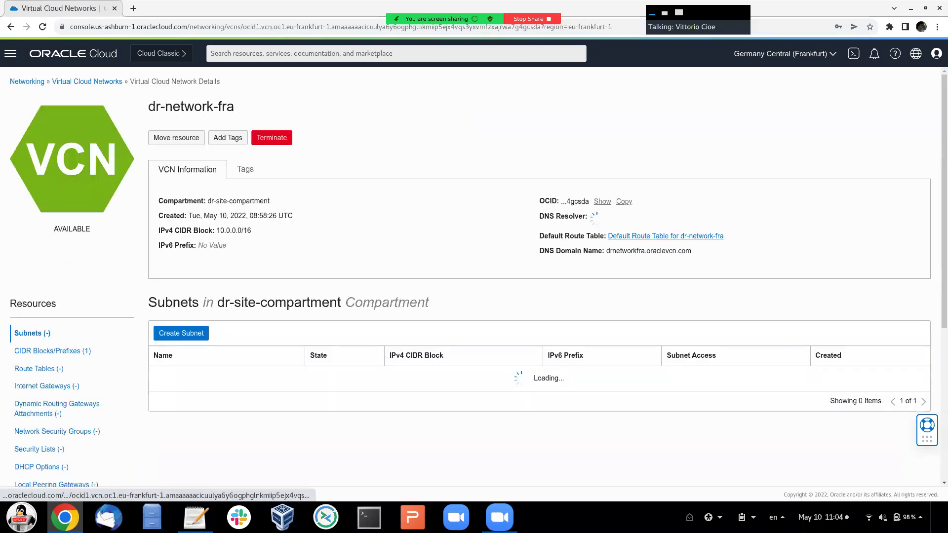
scroll(39, 299, "down", 2)
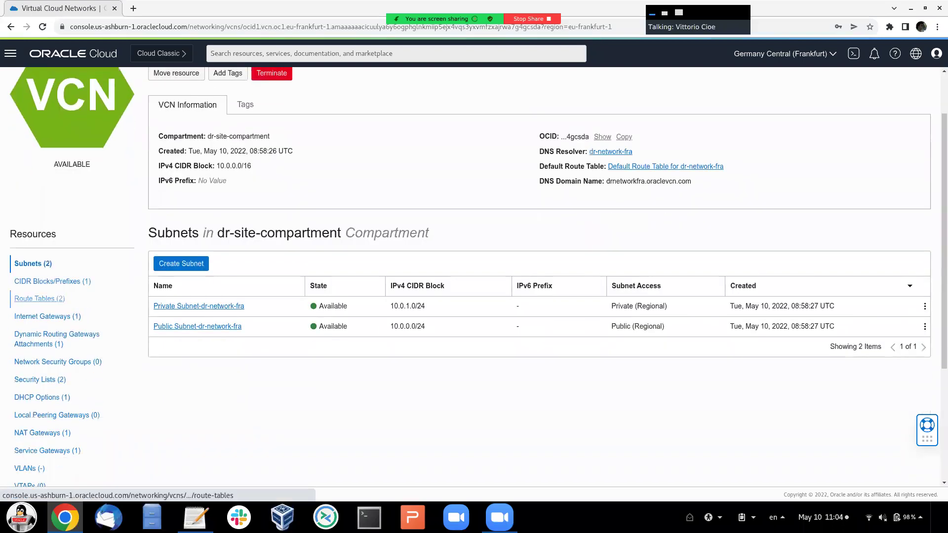
left_click(39, 298)
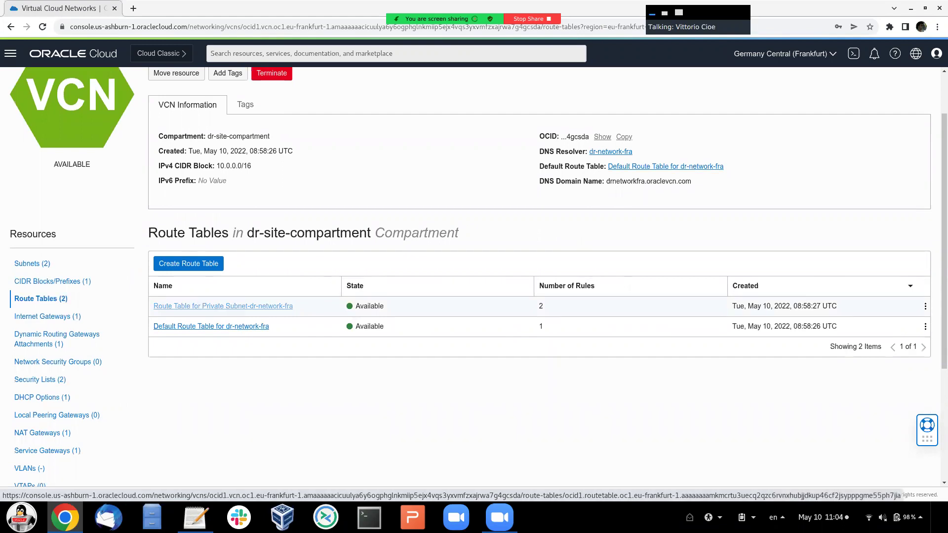
left_click(223, 306)
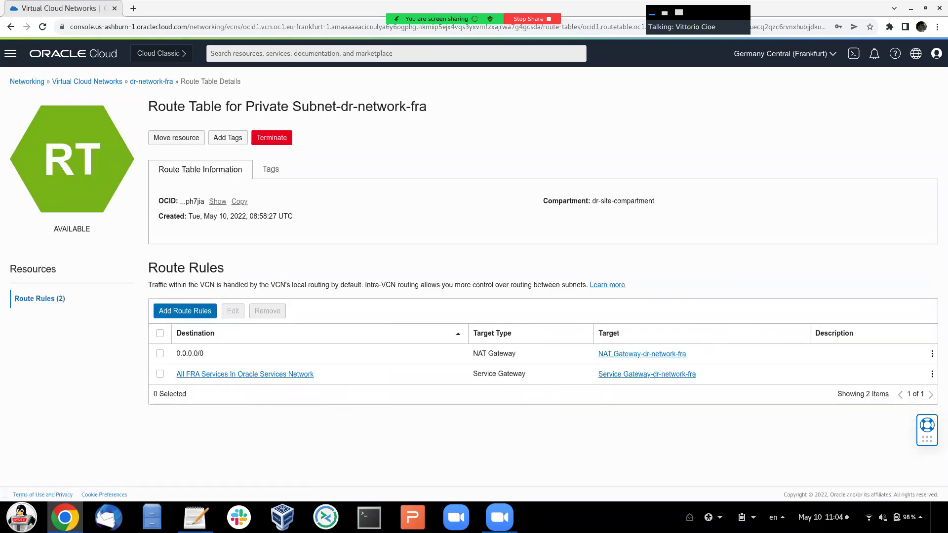
- Start a new route rule targeting Dynamic Routing Gateway with destination 10.1.0.0/16
left_click(184, 311)
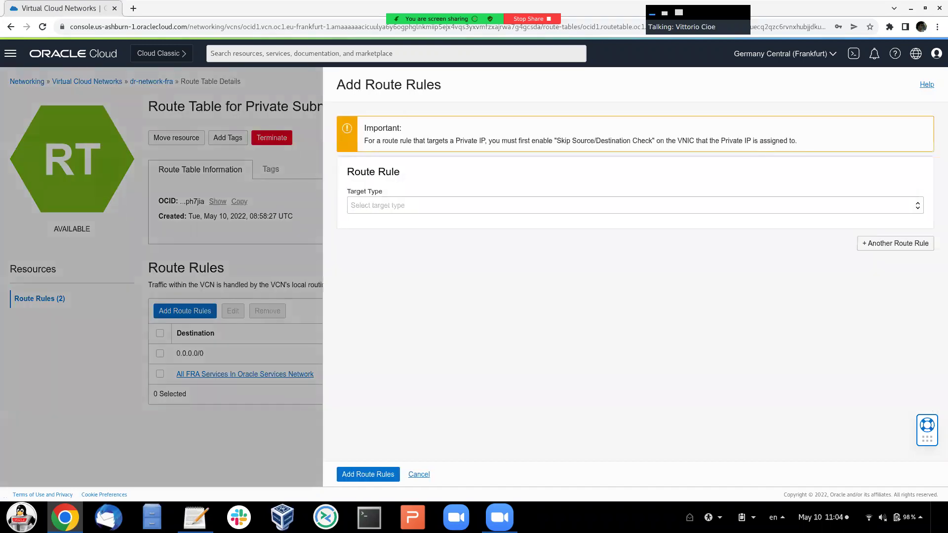
left_click(632, 205)
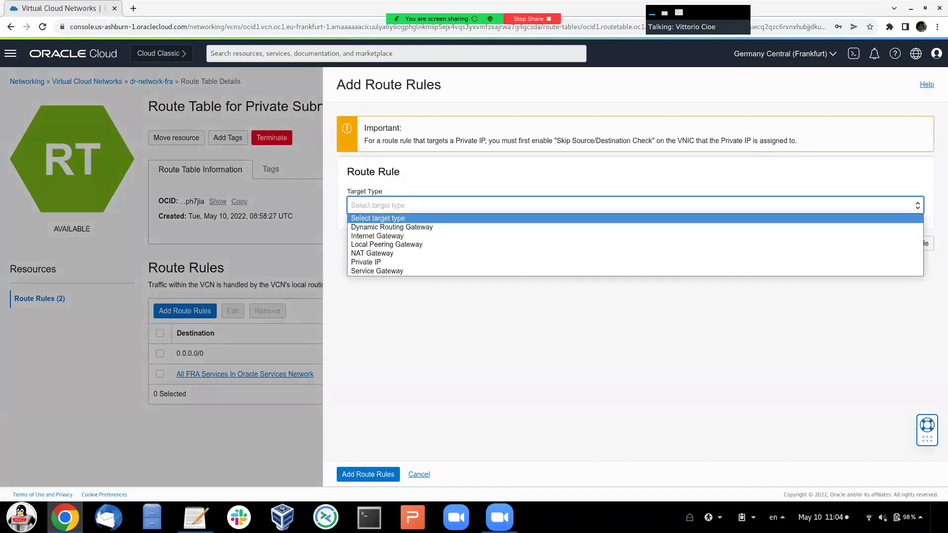
key("Return")
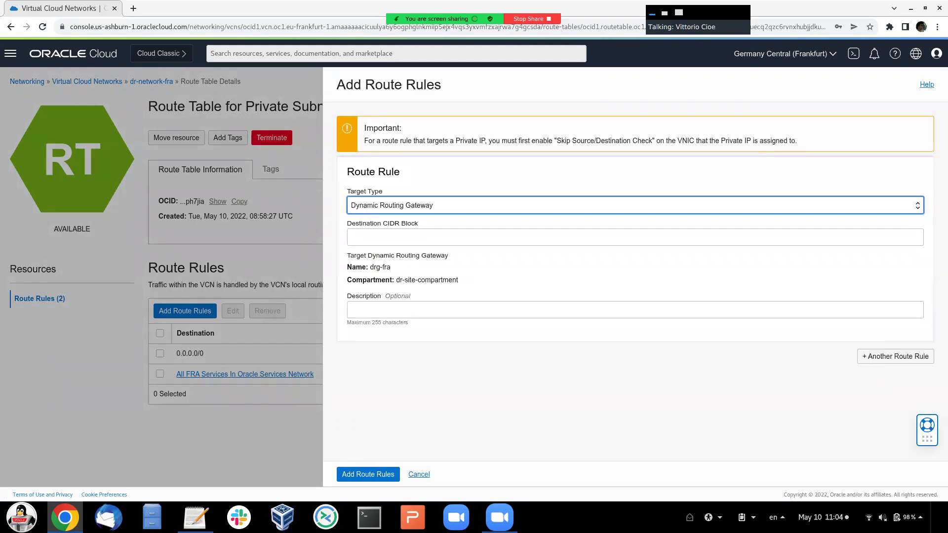
left_click(634, 237)
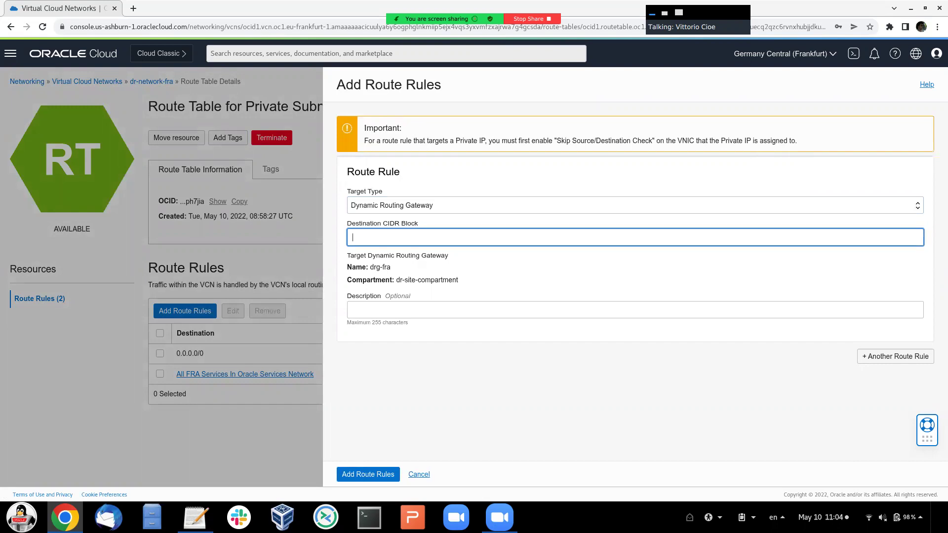
type("1")
key("BackSpace")
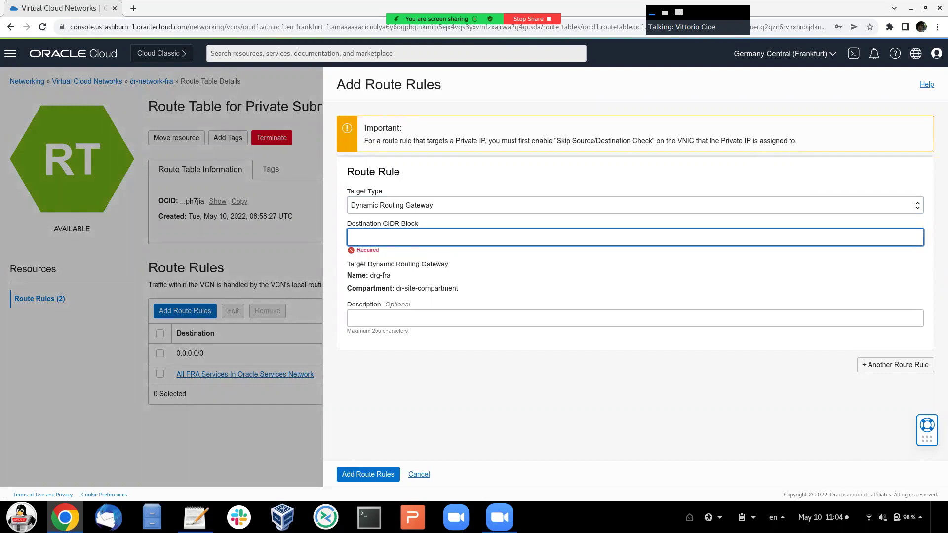
type("10.1.0.0/16")
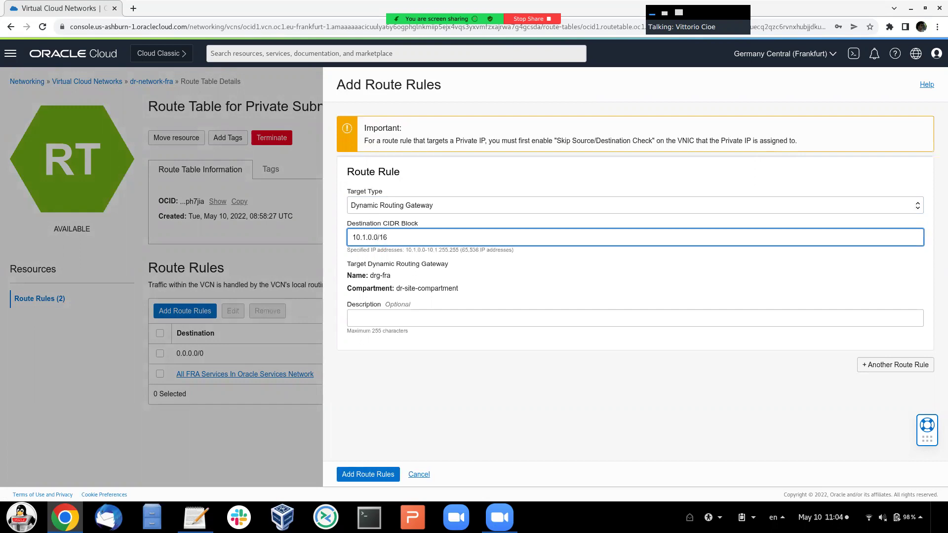
- Copy 10.1.0.0/16 into the editor notes below the OCID, then save the drg-fra rule
key("ctrl+a")
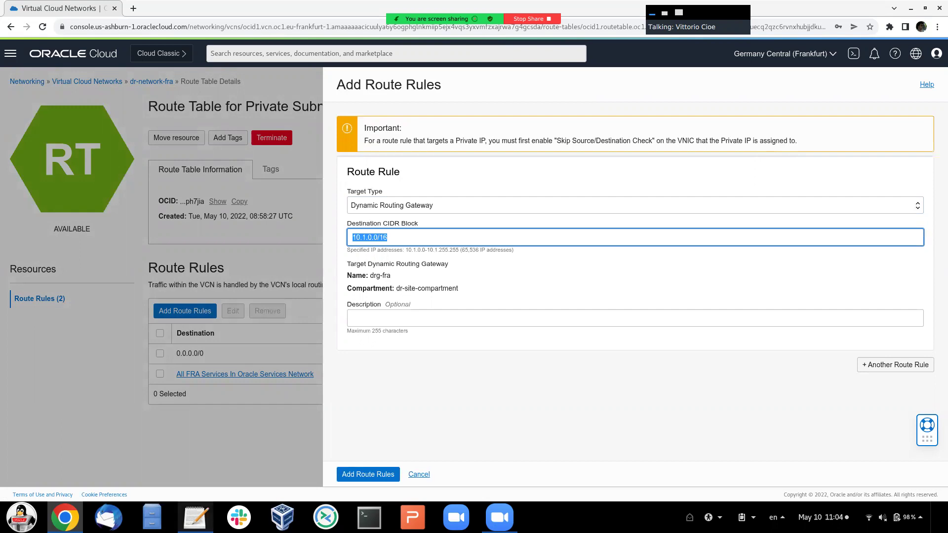
key("alt+Tab")
key("Return")
key("Return")
key("ctrl+v")
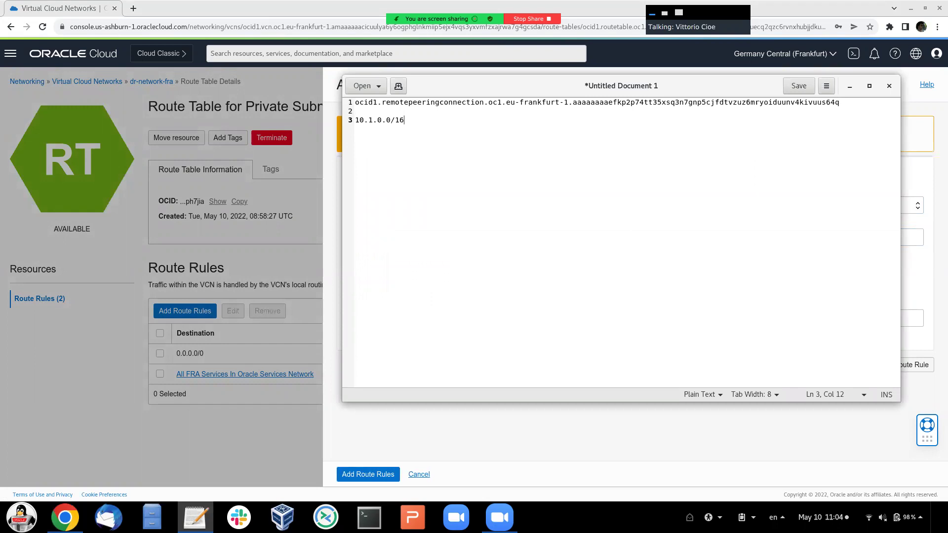
left_click(849, 87)
left_click(849, 86)
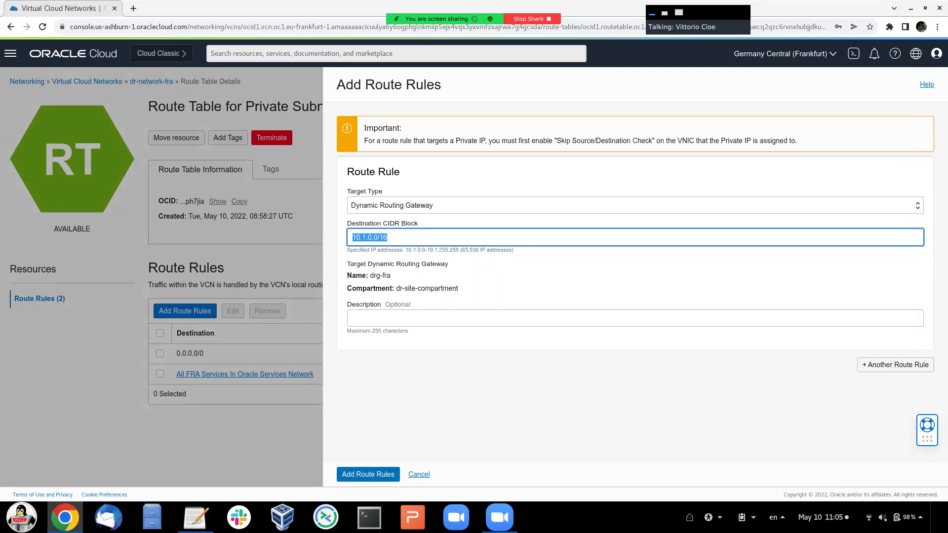
left_click(367, 473)
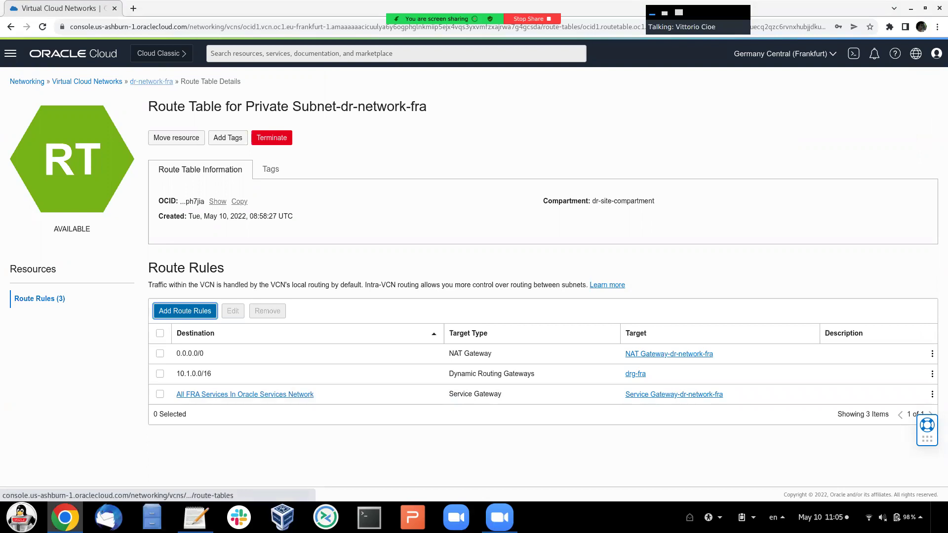
left_click(151, 82)
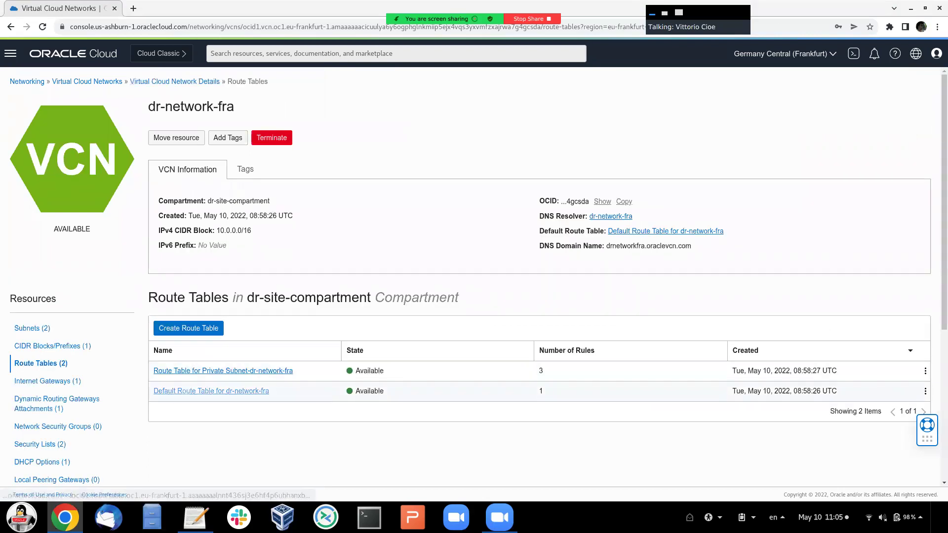
- In dr-network-fra's Default Route Table, add a rule routing 10.1.0.0/16 to drg-fra
left_click(211, 391)
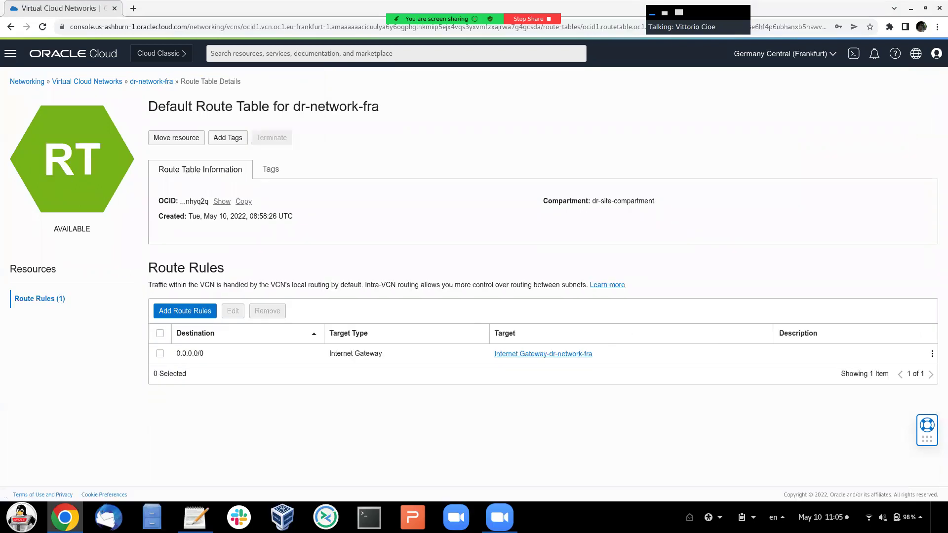
left_click(185, 310)
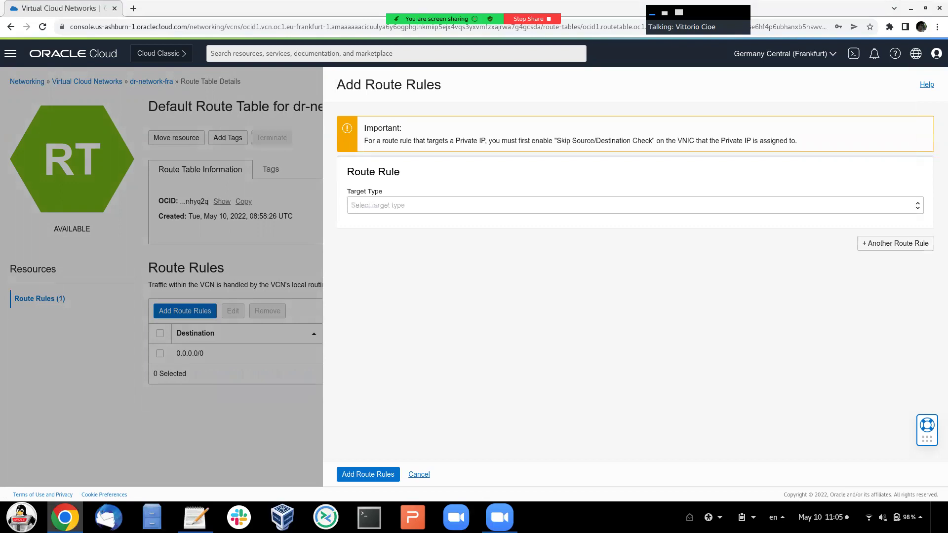
left_click(632, 204)
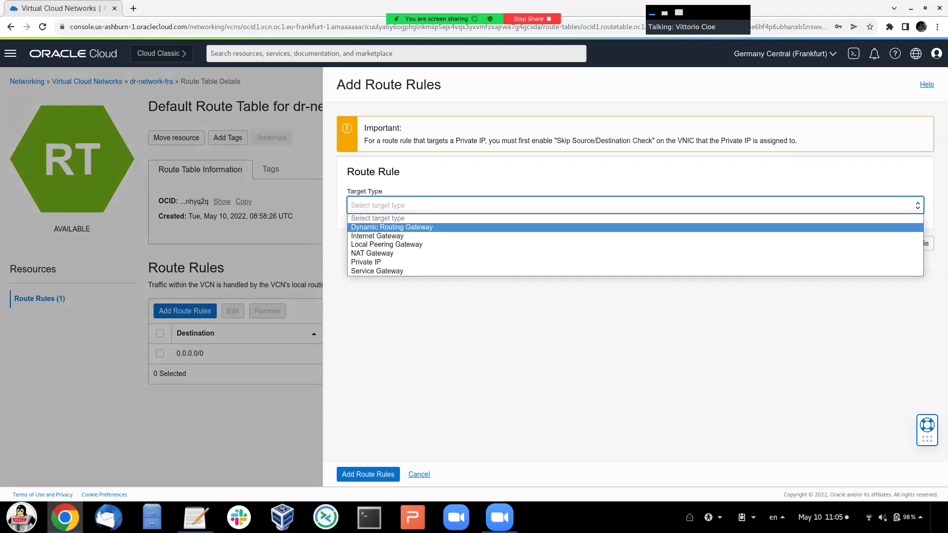
key("Return")
left_click(352, 237)
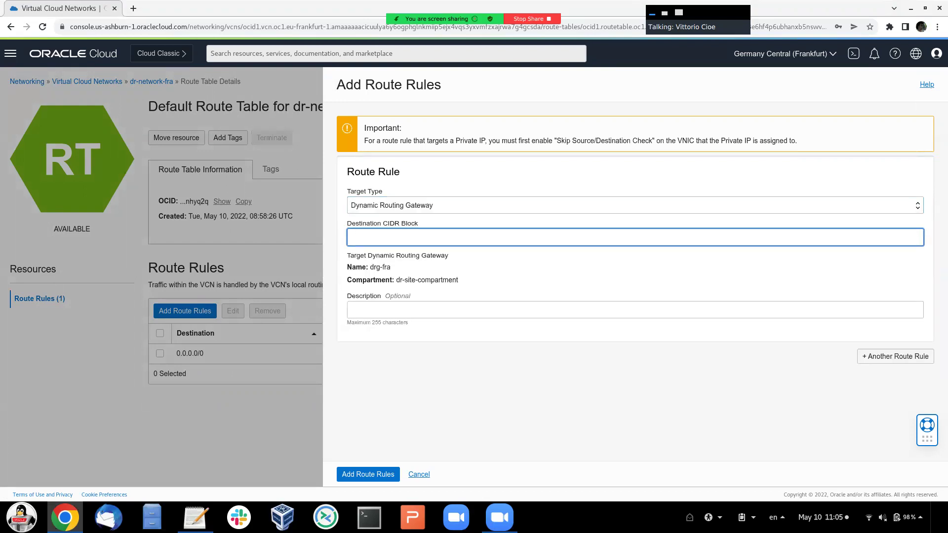
key("ctrl+v")
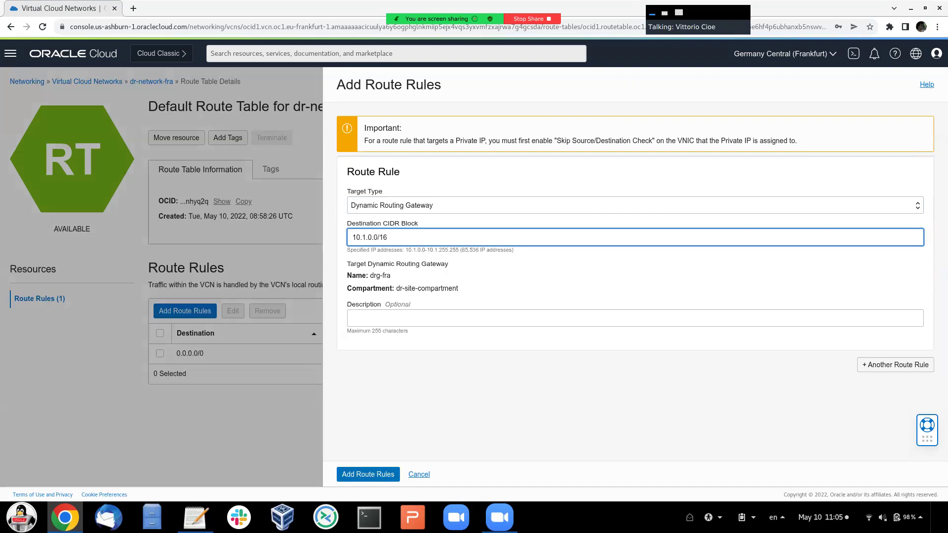
left_click(368, 474)
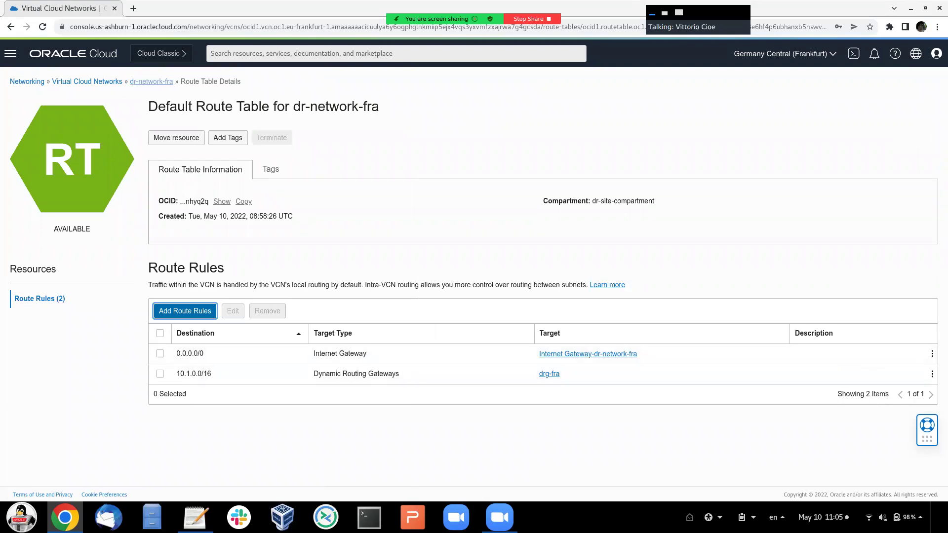
- Switch the Virtual Cloud Networks page to Switzerland North (Zurich) and launch the VCN wizard
left_click(27, 81)
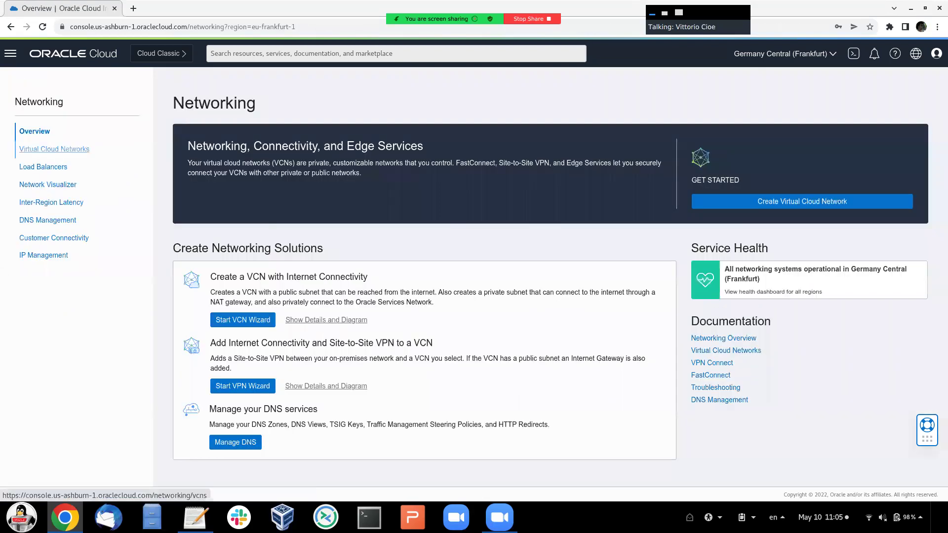
left_click(54, 149)
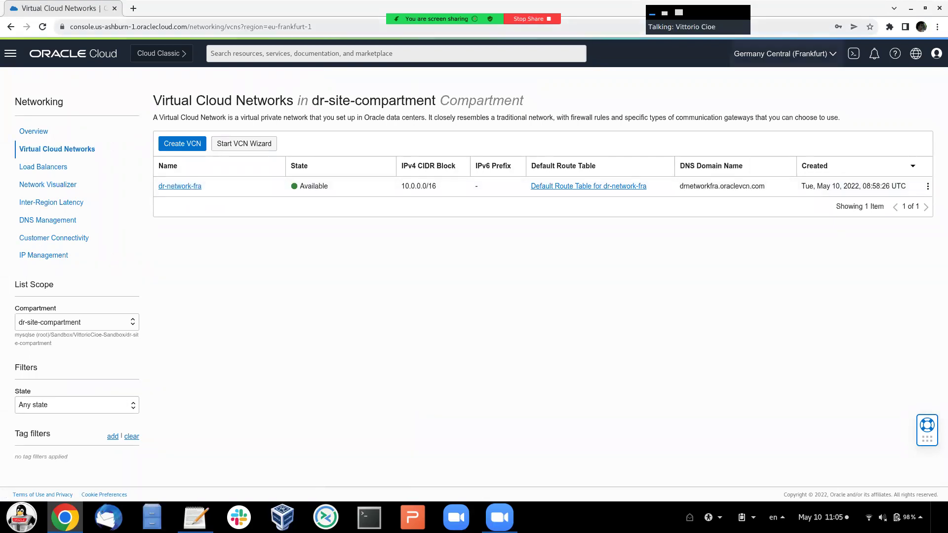
left_click(789, 53)
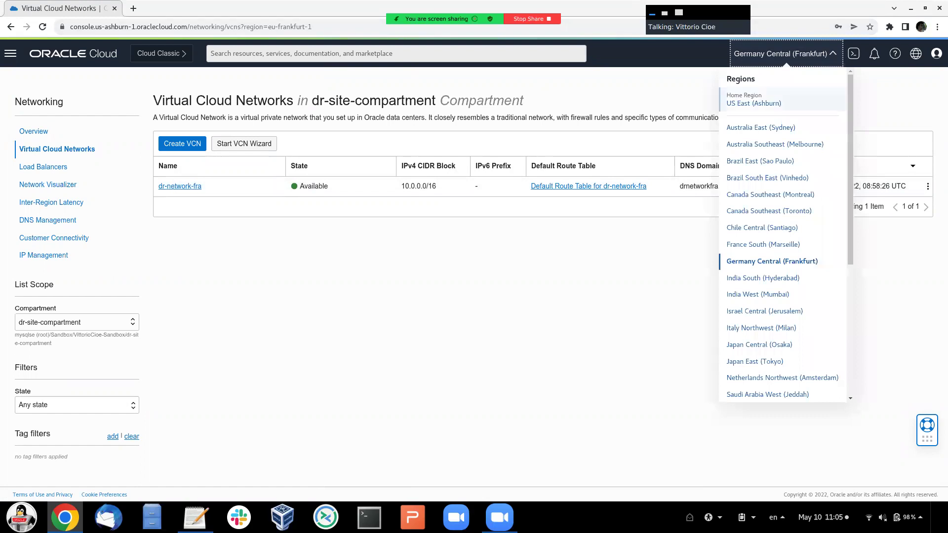
scroll(790, 294, "down", 3)
scroll(782, 232, "down", 2)
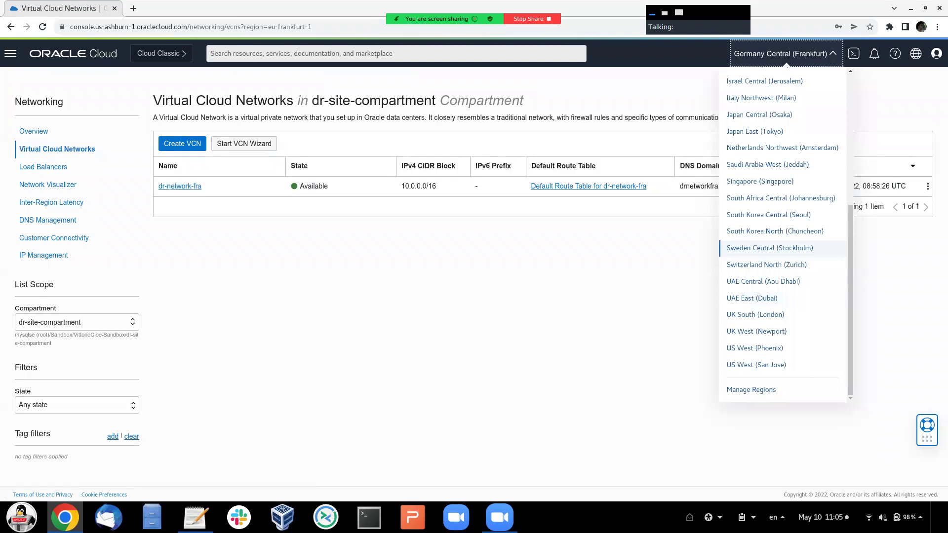
left_click(766, 265)
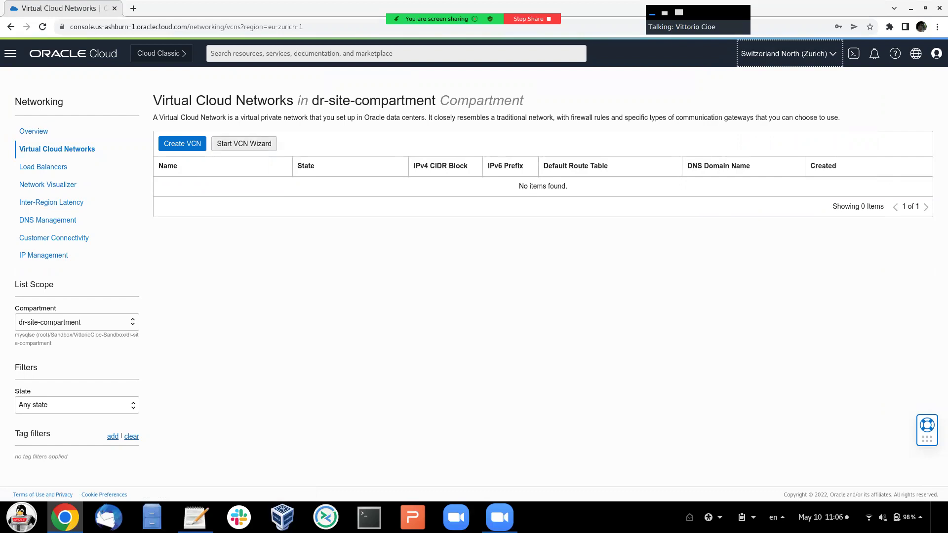
left_click(243, 143)
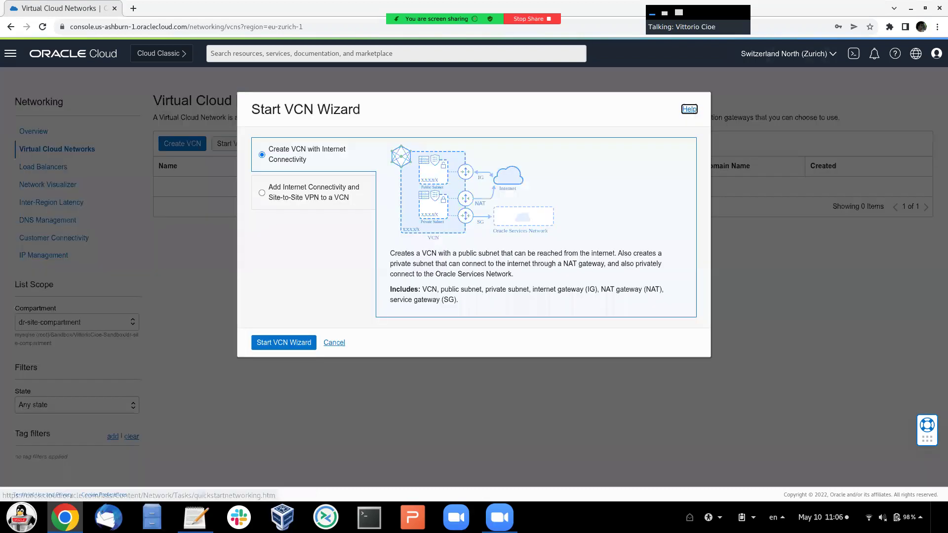
- Choose the VCN with Internet Connectivity option and name the VCN dr-zur-network
left_click(284, 343)
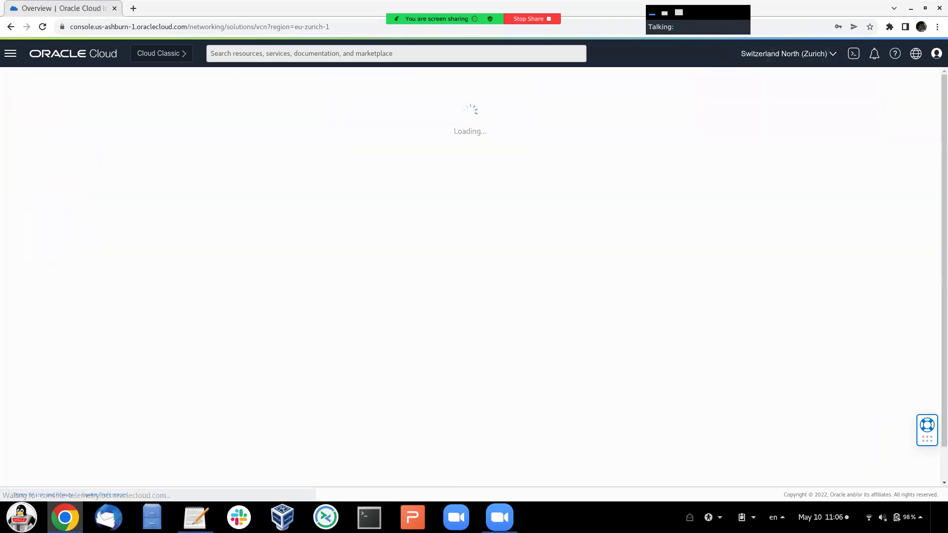
left_click(222, 217)
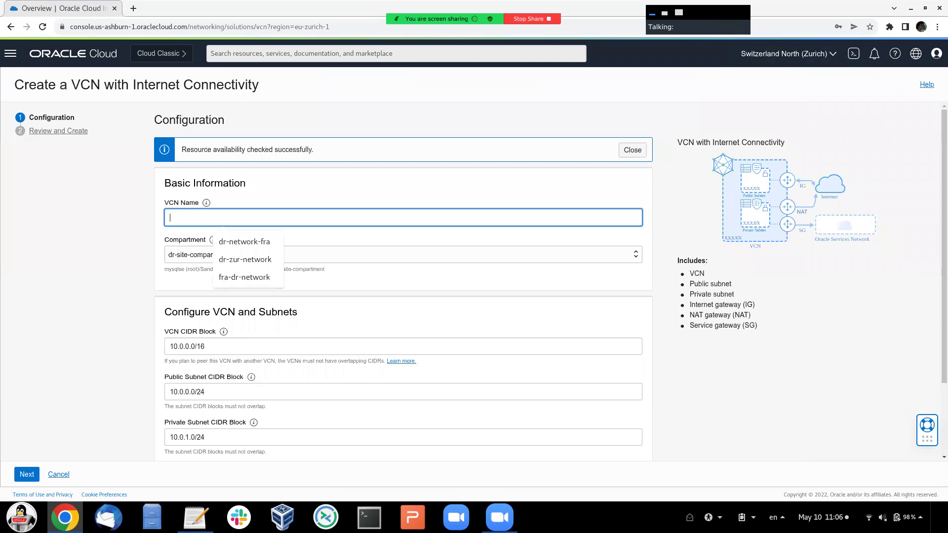
key("Down")
key("Down")
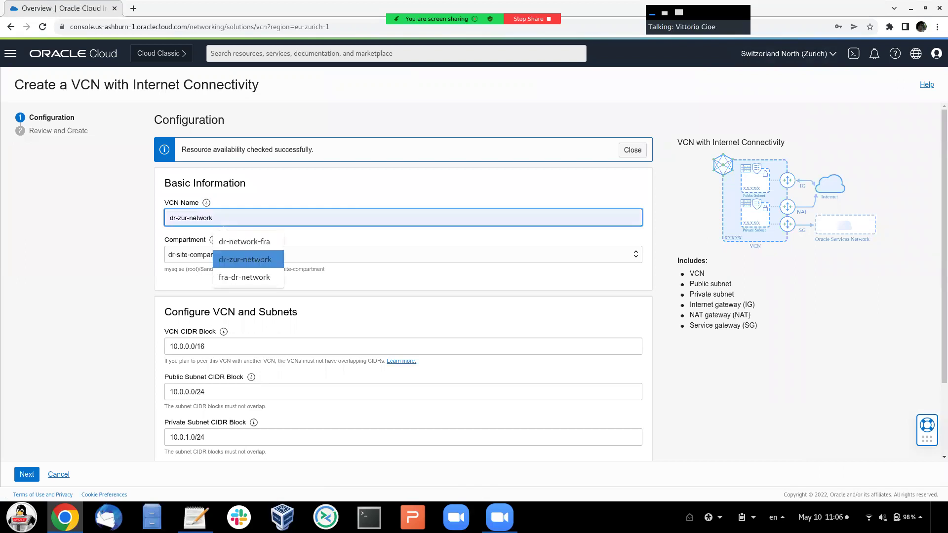
key("Return")
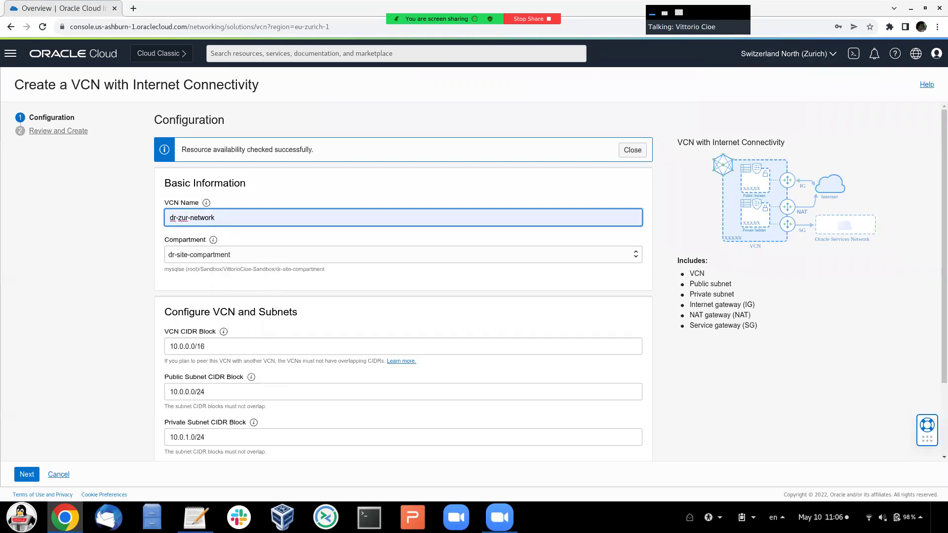
scroll(403, 280, "down", 1)
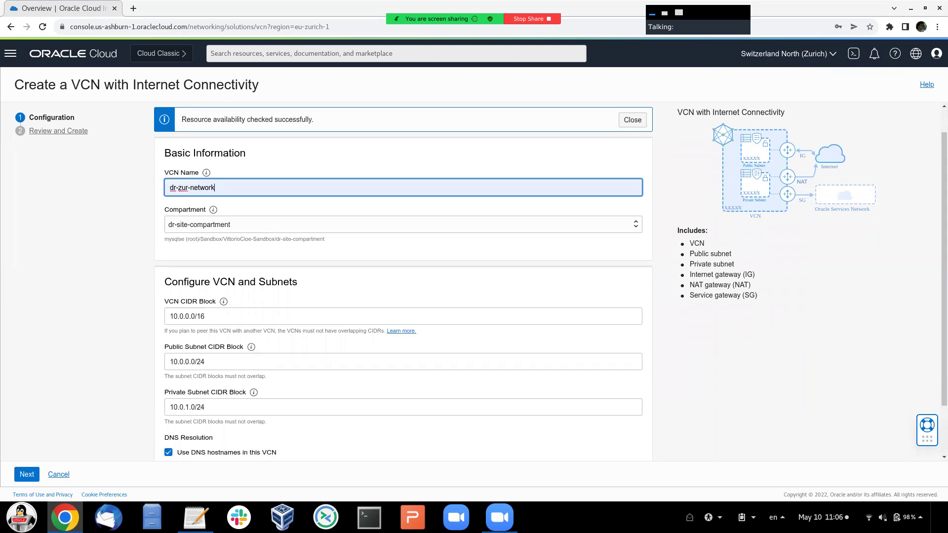
- Set CIDRs 10.1.0.0/16, 10.1.0.0/24 and 10.1.1.0/24, review, and create the VCN
left_click(178, 316)
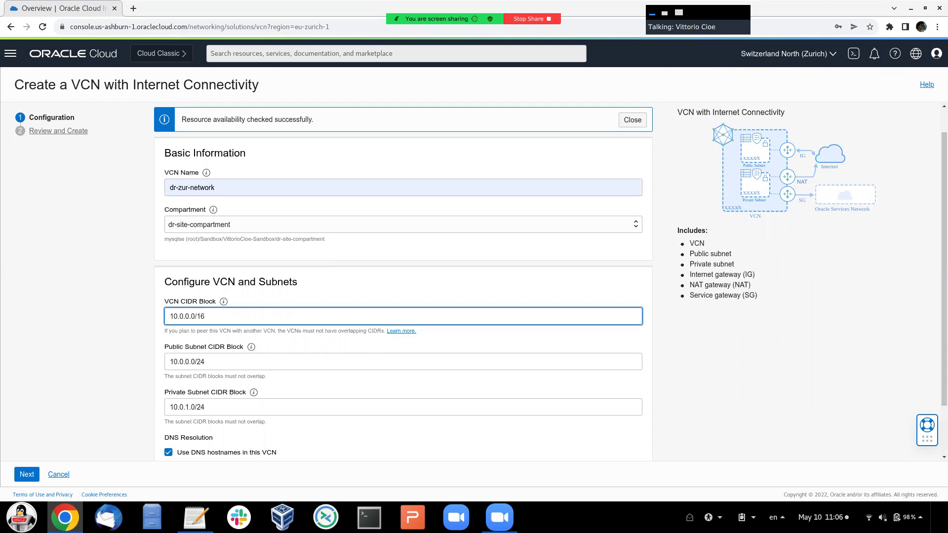
key("BackSpace")
key("BackSpace")
type("1")
left_click(183, 361)
key("BackSpace")
type("1")
left_click(182, 406)
key("BackSpace")
type("1")
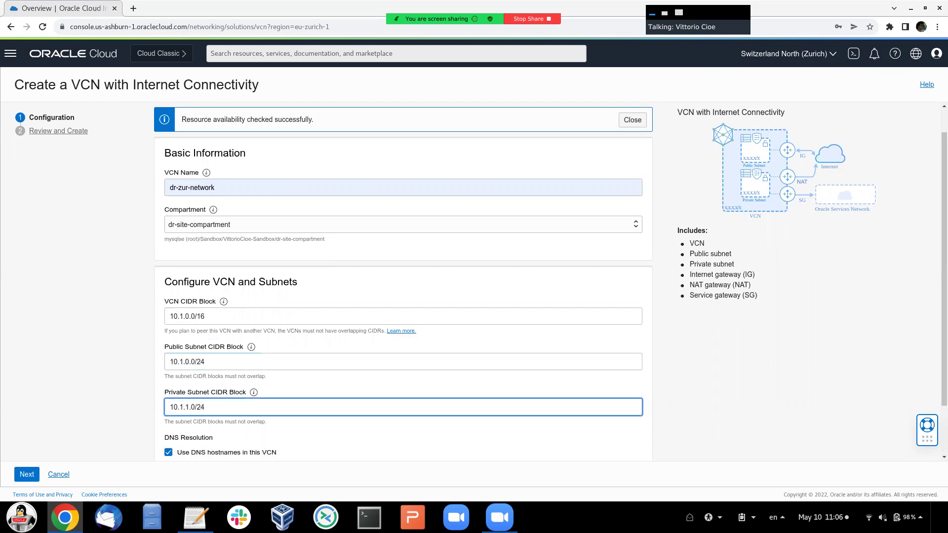
scroll(402, 281, "down", 2)
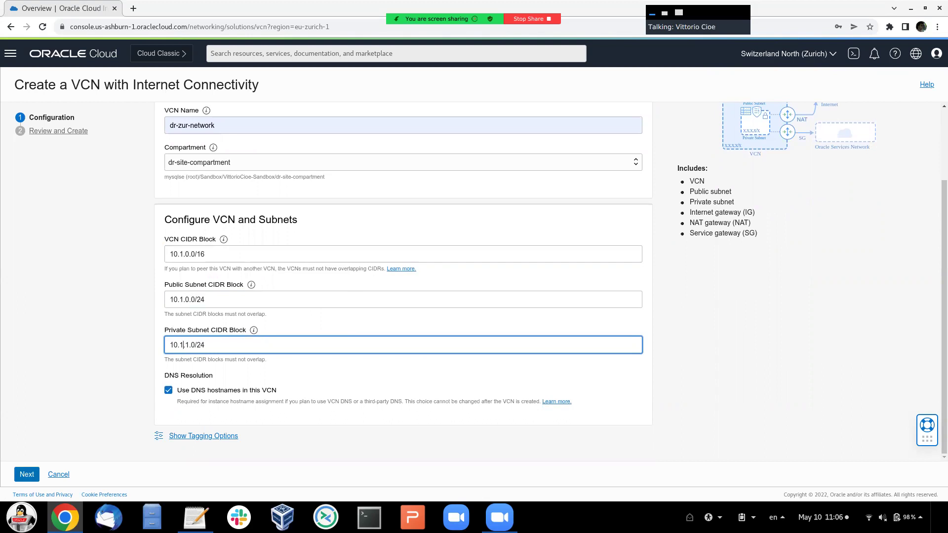
key("Return")
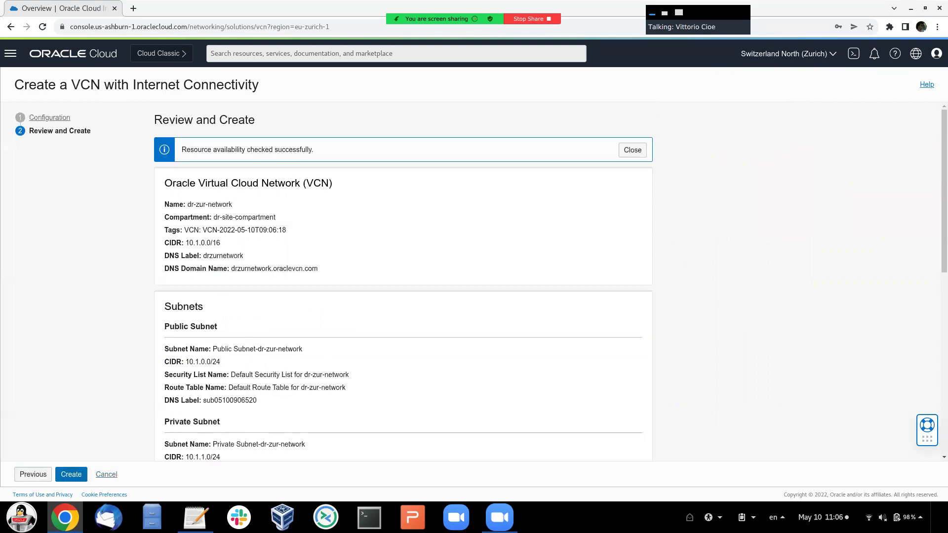
key("Return")
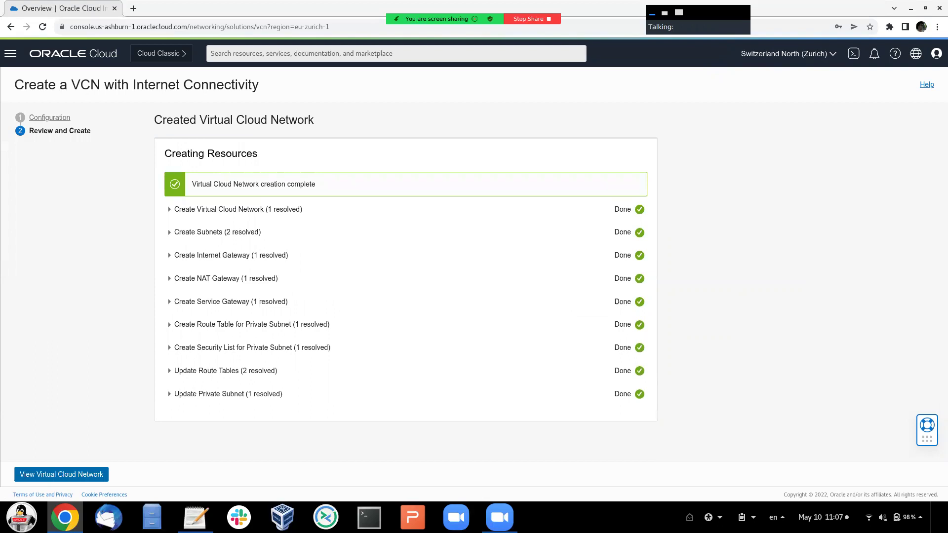
- Open dr-zur-network's Security List for Private Subnet
left_click(49, 472)
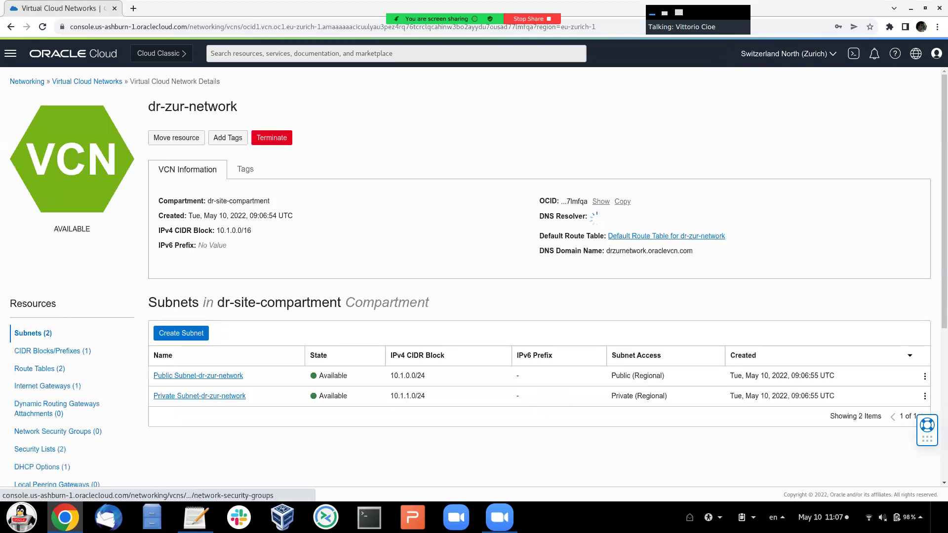
left_click(47, 381)
scroll(42, 395, "down", 1)
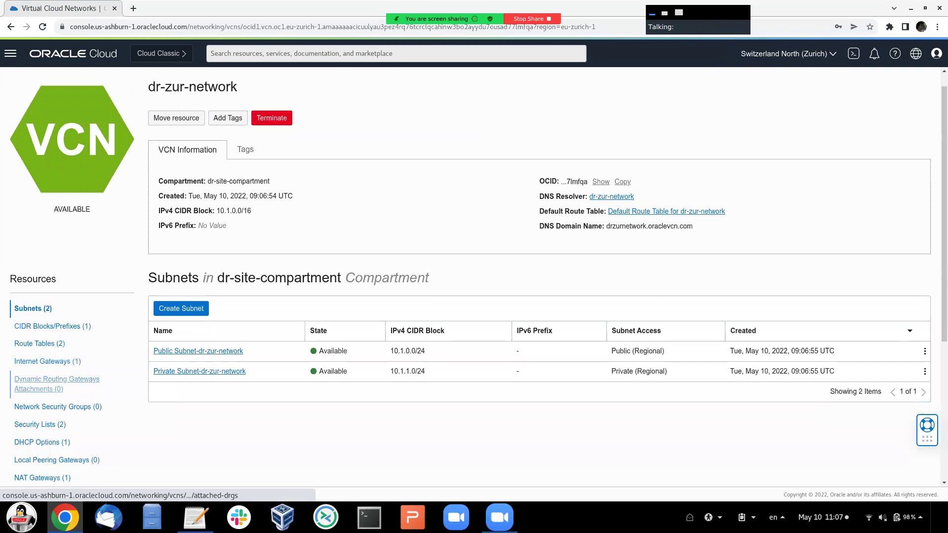
left_click(42, 425)
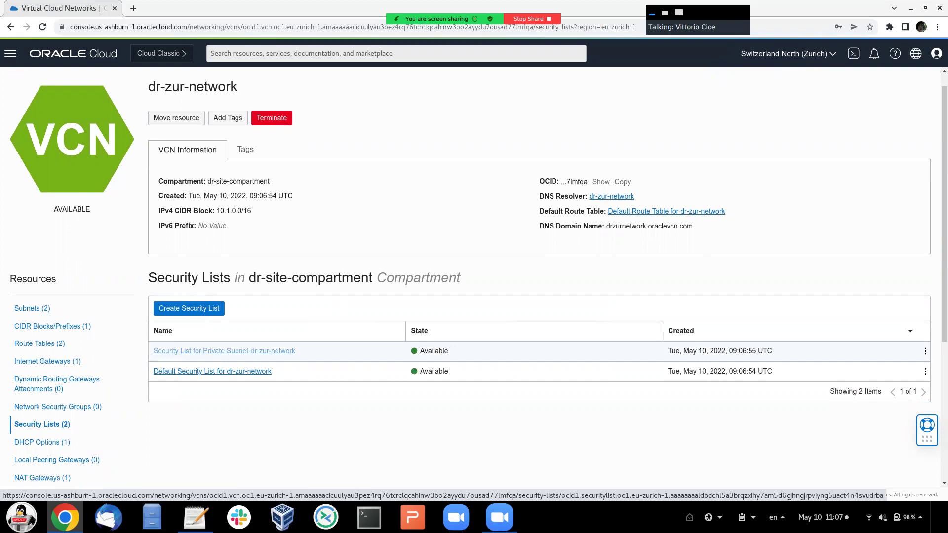
left_click(225, 351)
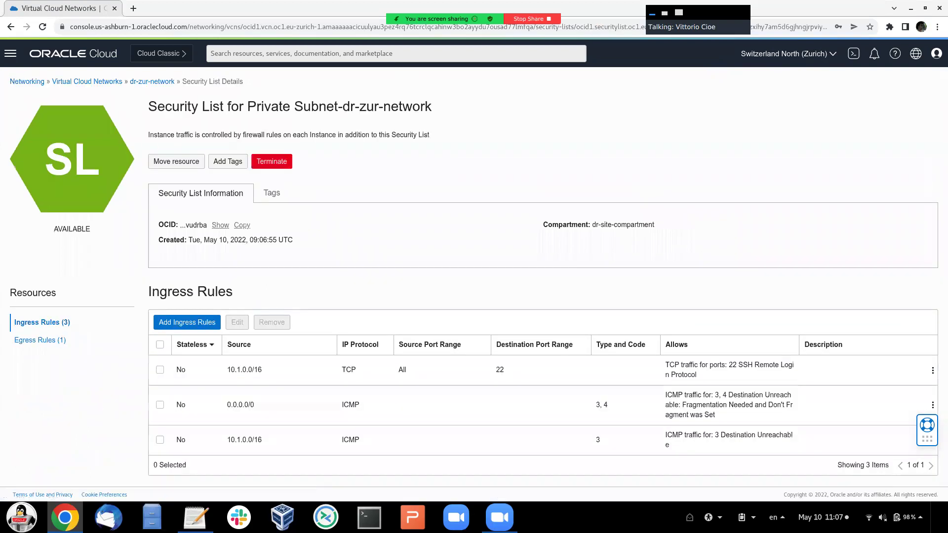
- Add ingress rules from 0.0.0.0/0 for ports 3306,33060 described as 'MySQL ports'
left_click(187, 322)
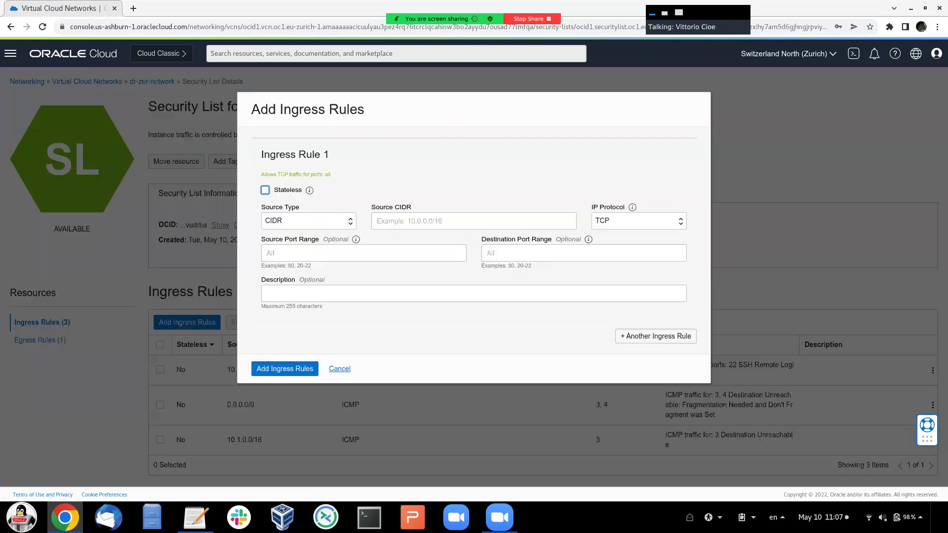
left_click(474, 221)
type("0.")
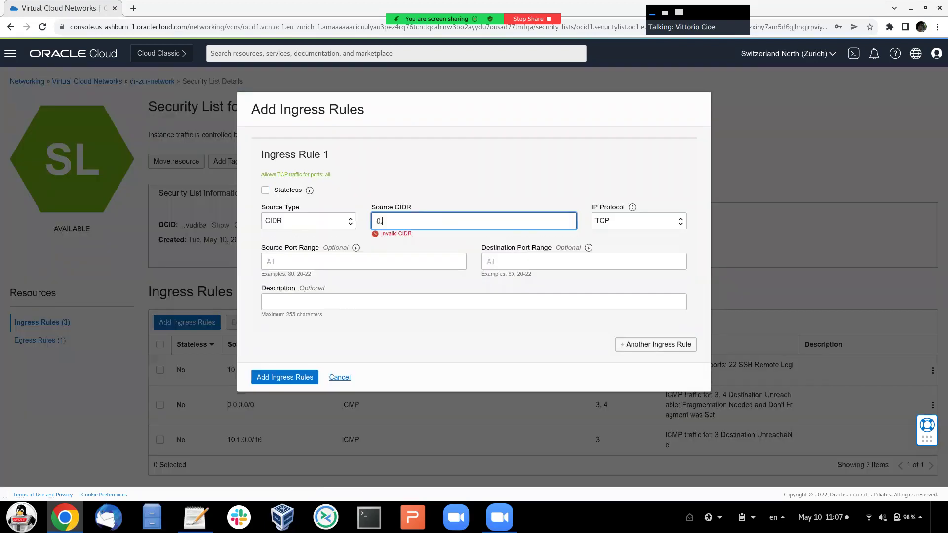
type("0.0.0/0")
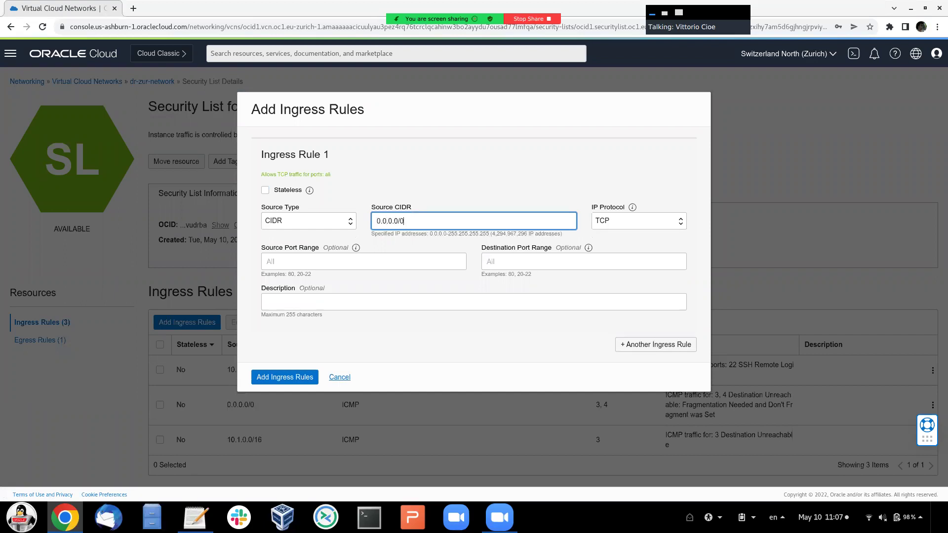
left_click(584, 261)
type("3306")
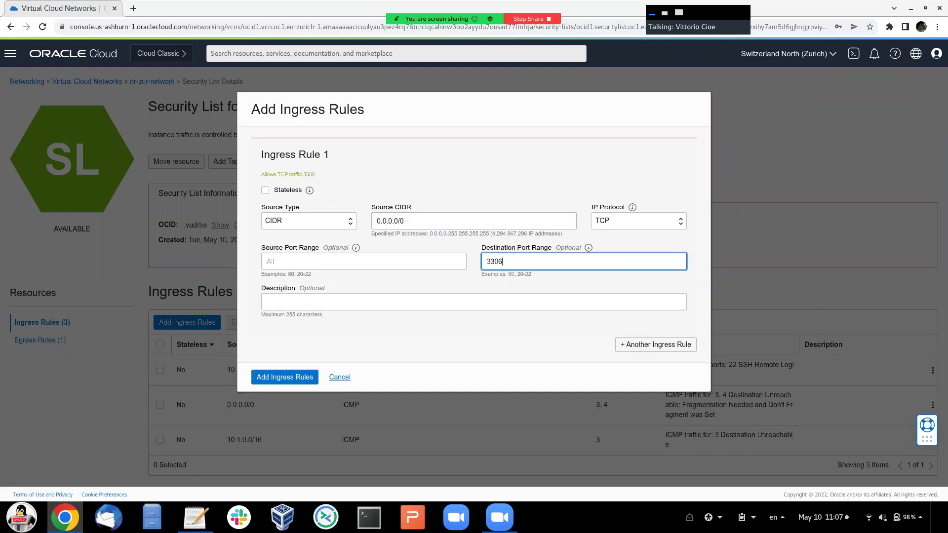
type(",33060")
left_click(345, 302)
type("MySQL ports")
left_click(284, 377)
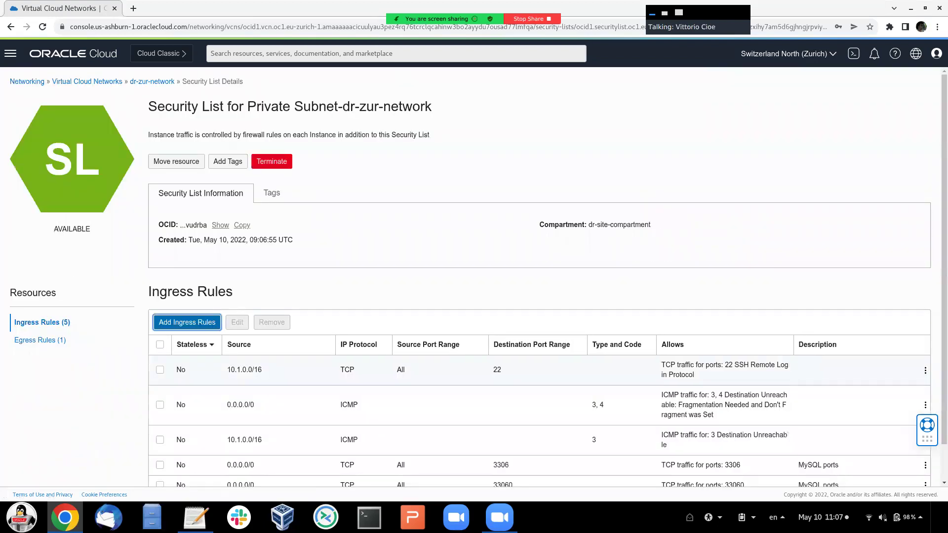
scroll(474, 277, "down", 1)
scroll(473, 276, "up", 1)
scroll(474, 276, "down", 1)
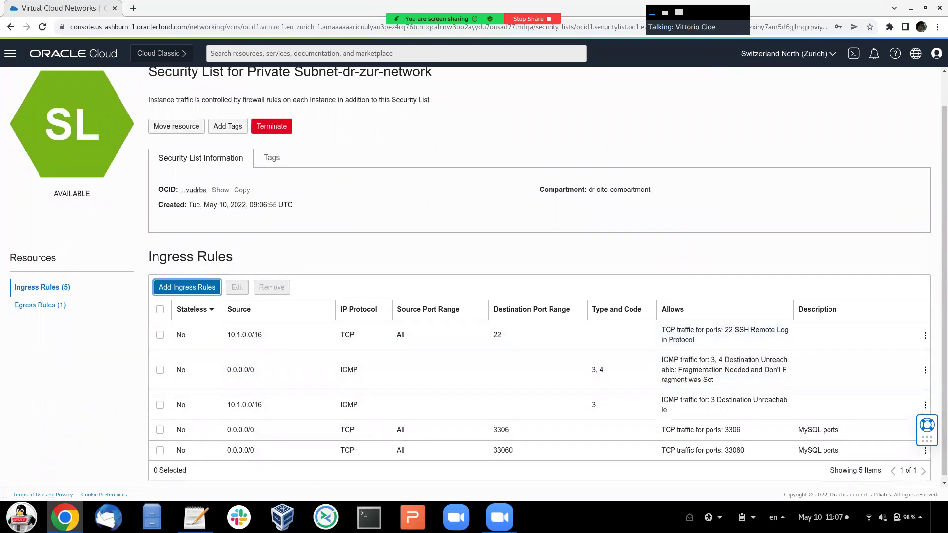
scroll(474, 276, "up", 1)
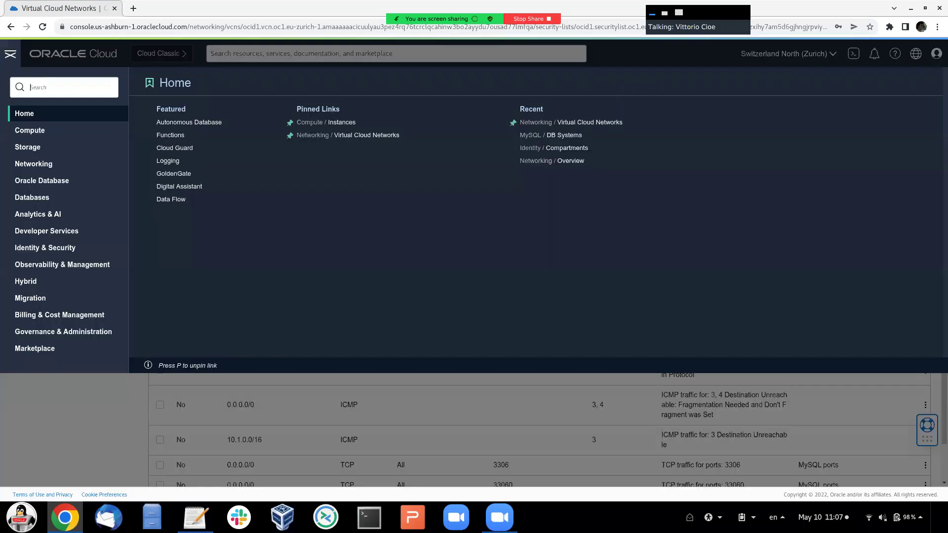
left_click(10, 54)
- Open a new MySQL DB system form and name it mysql-zur-replica
left_click(33, 197)
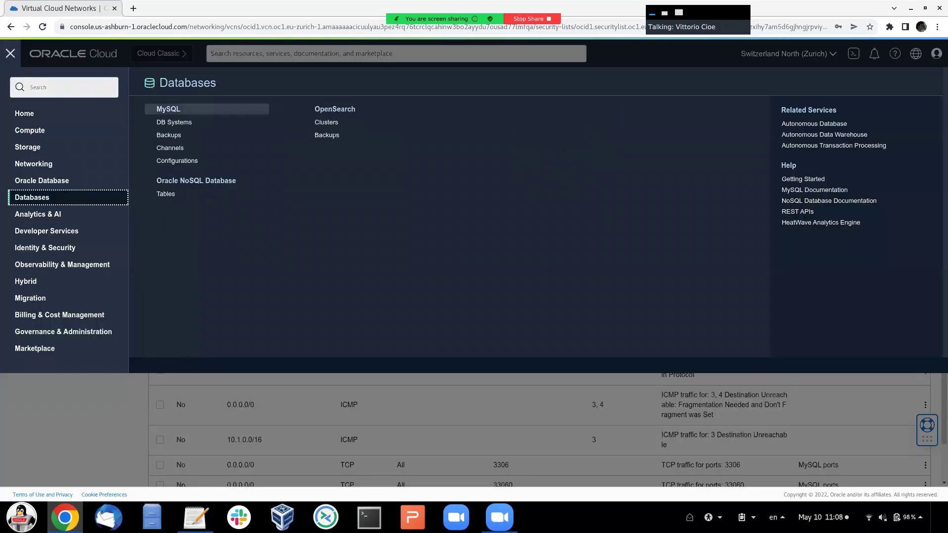
left_click(174, 123)
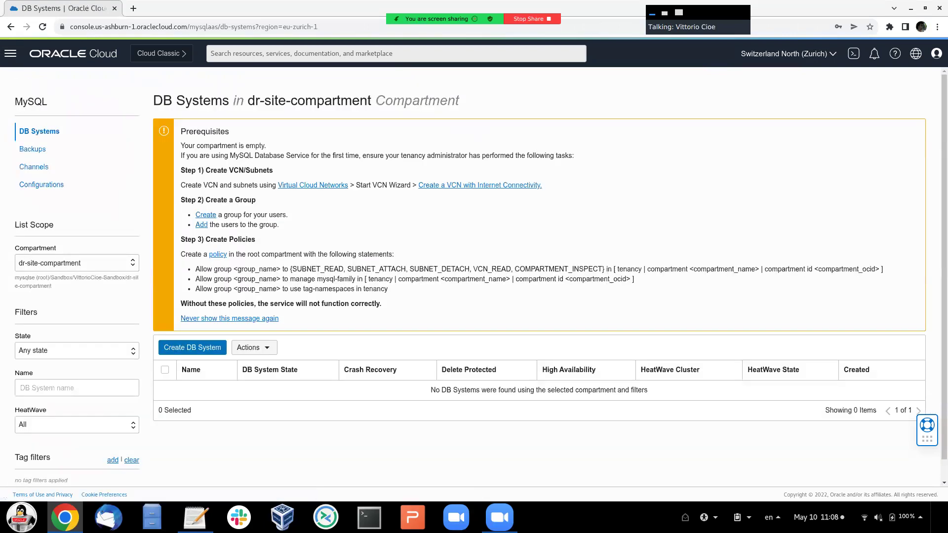
left_click(193, 347)
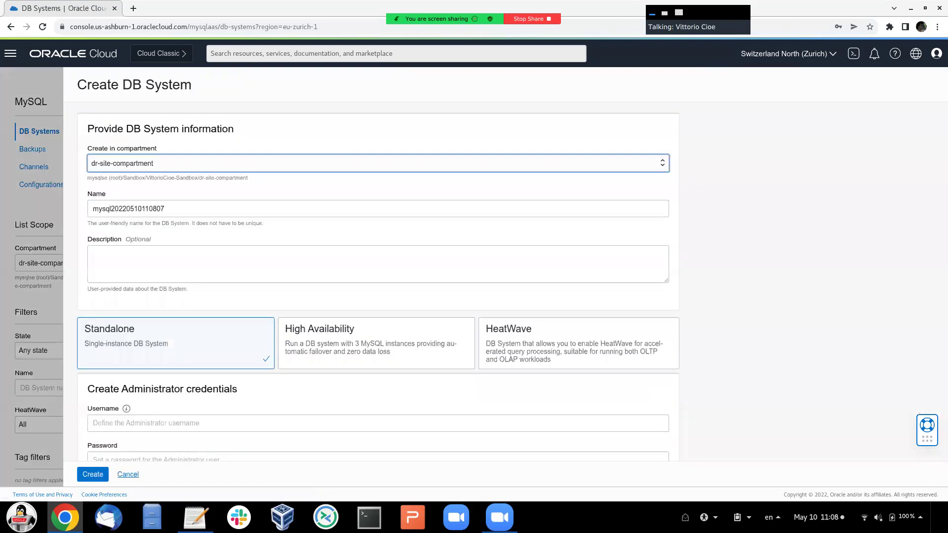
key("Tab")
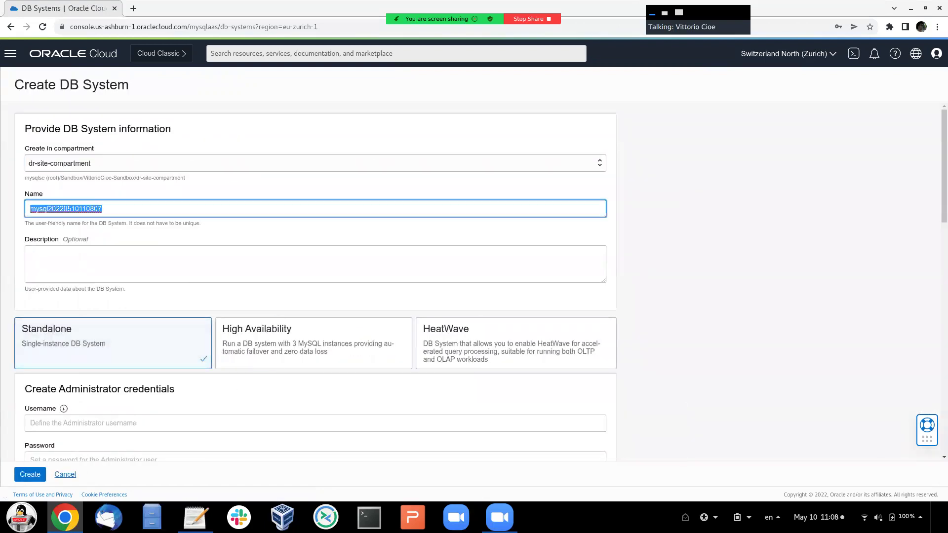
type("mysql-")
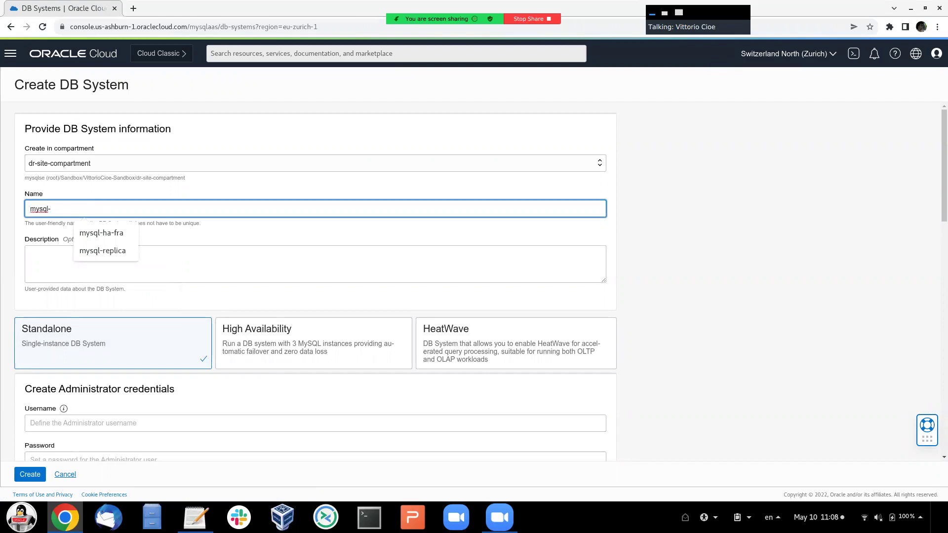
type("zur-replica")
- Set admin username and password, disable automatic backups, and create the DB system
scroll(316, 282, "down", 2)
left_click(31, 334)
type("admin")
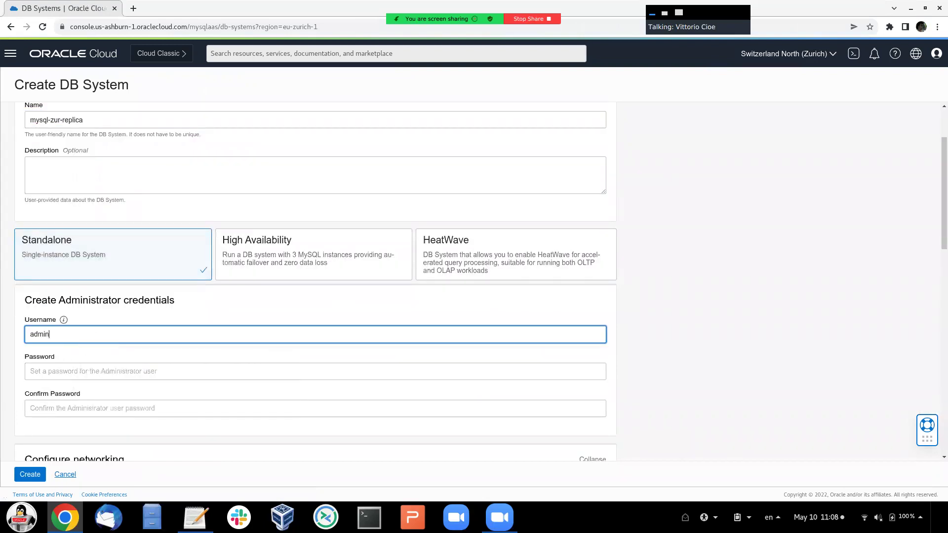
left_click(31, 371)
type("****")
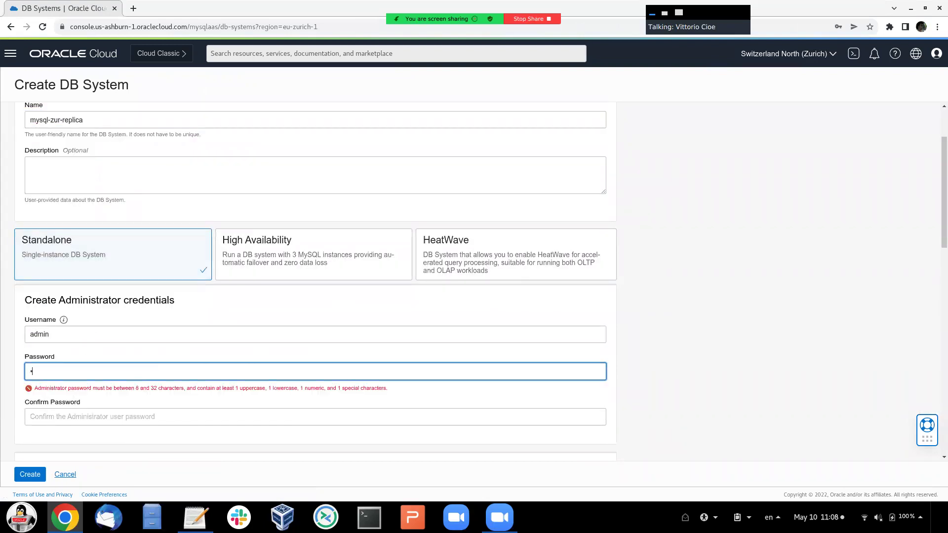
type("******")
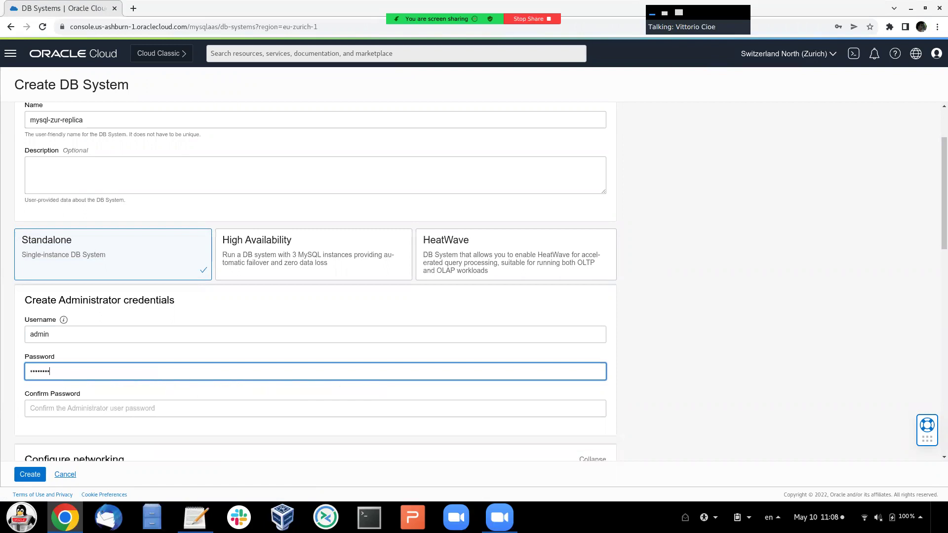
key("Tab")
type("*******")
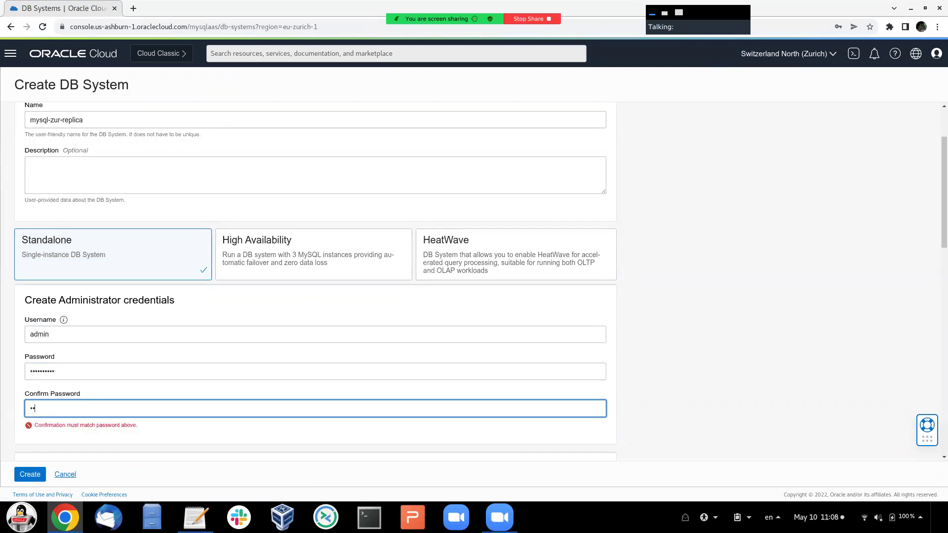
type("***")
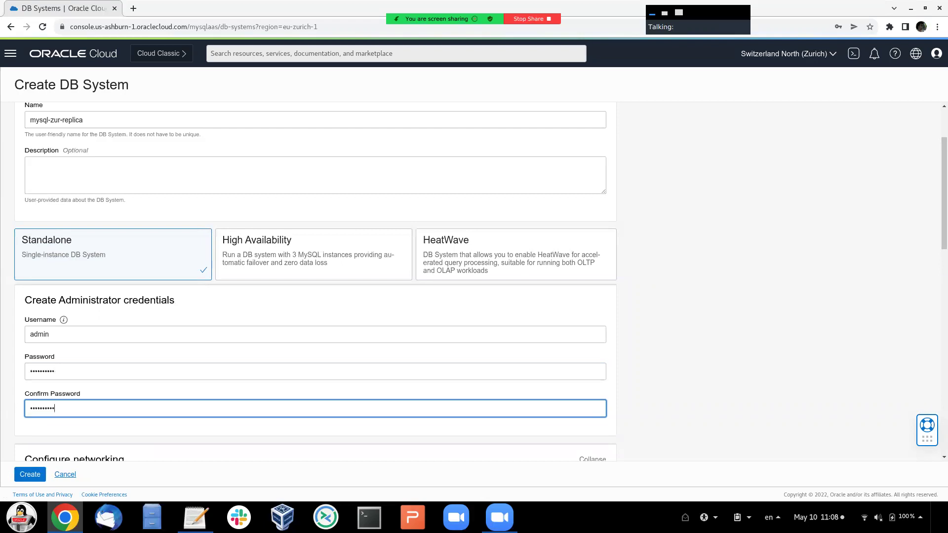
scroll(316, 281, "down", 4)
scroll(162, 338, "down", 5)
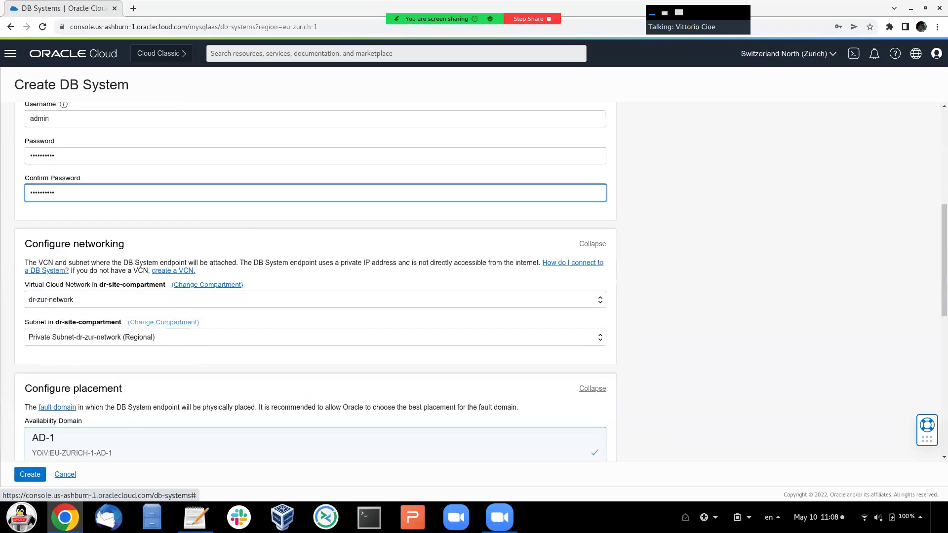
scroll(316, 281, "down", 5)
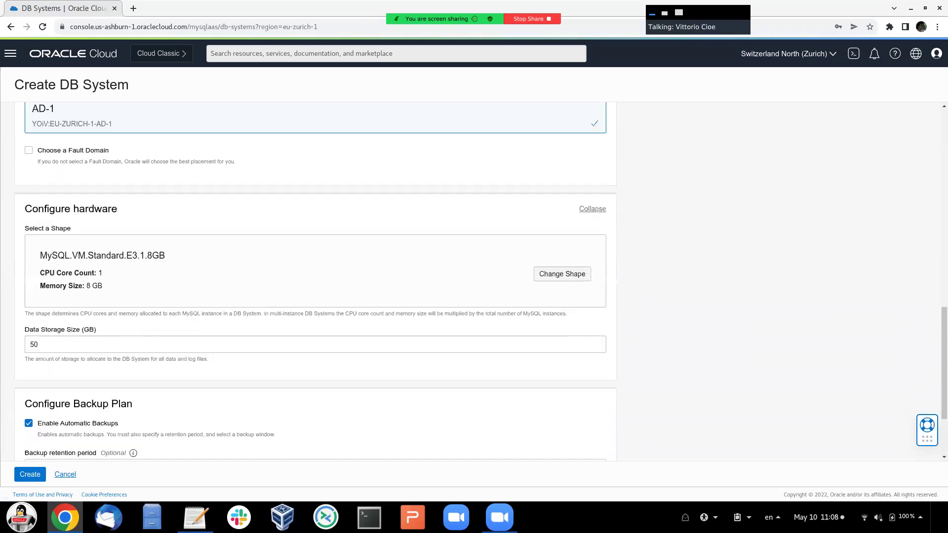
left_click(29, 313)
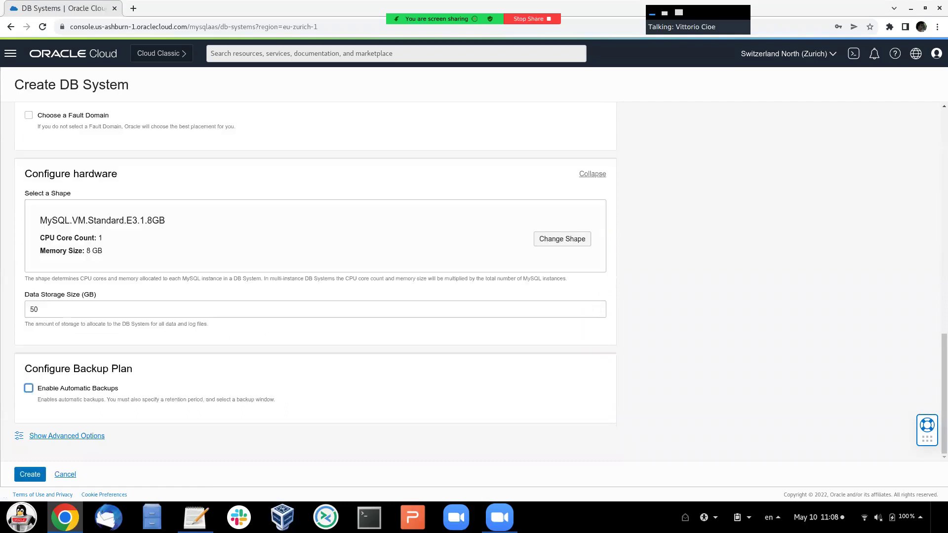
left_click(30, 474)
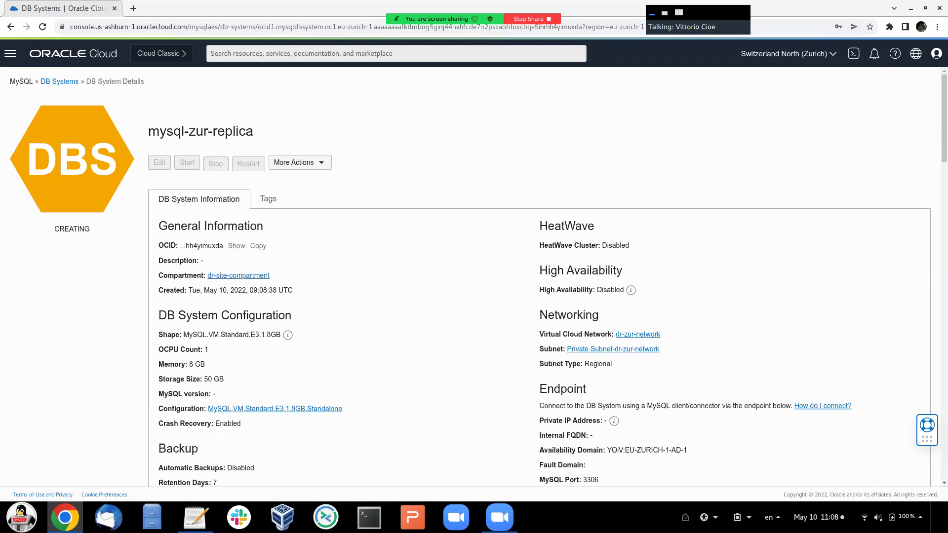
- From Networking > Customer Connectivity, create a dynamic routing gateway named drg-zur
left_click(10, 53)
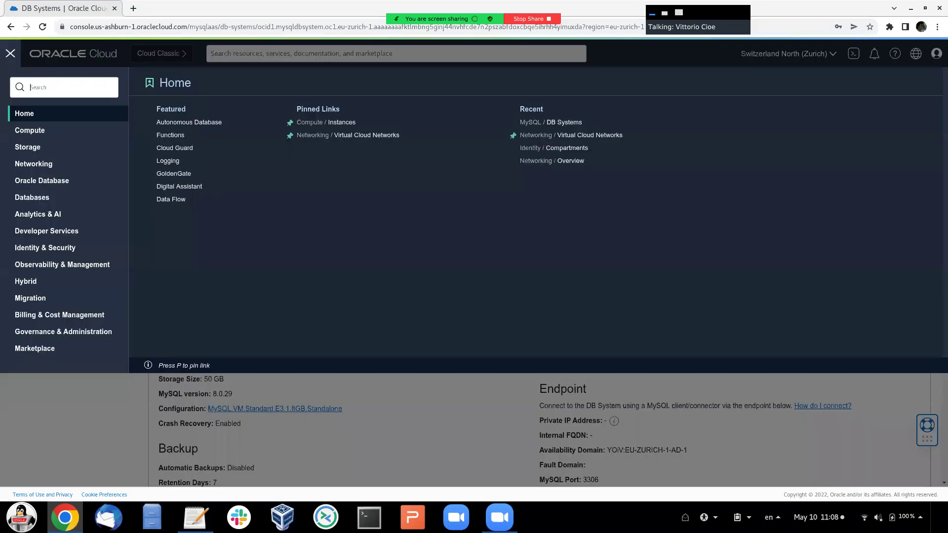
left_click(34, 164)
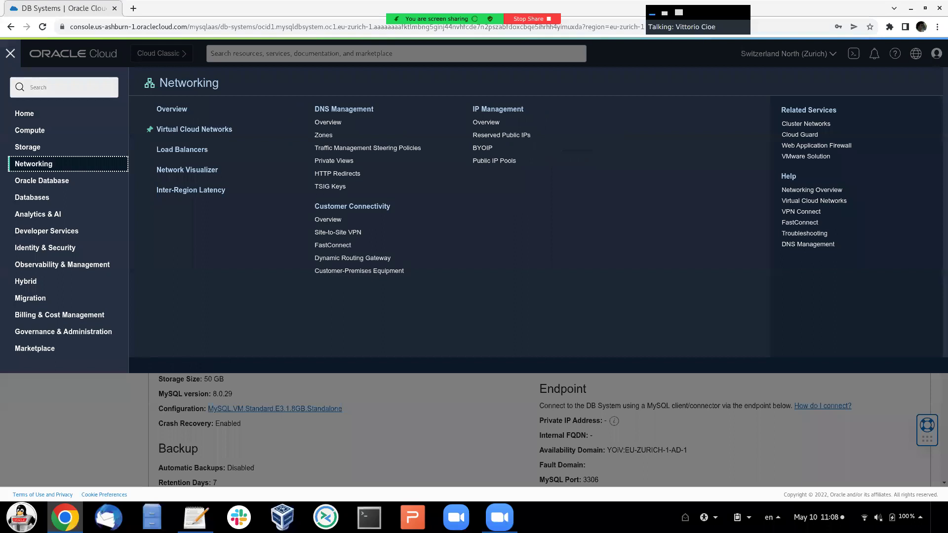
left_click(172, 108)
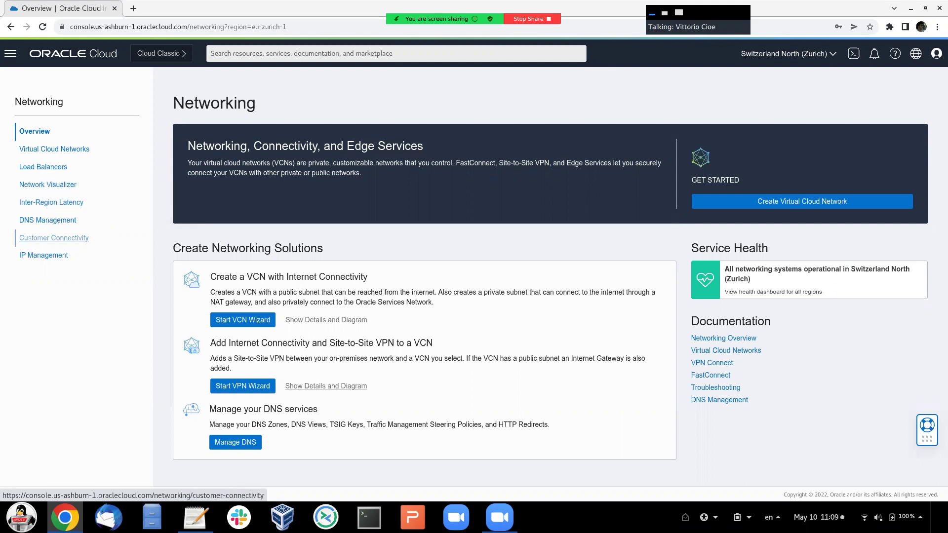
left_click(53, 238)
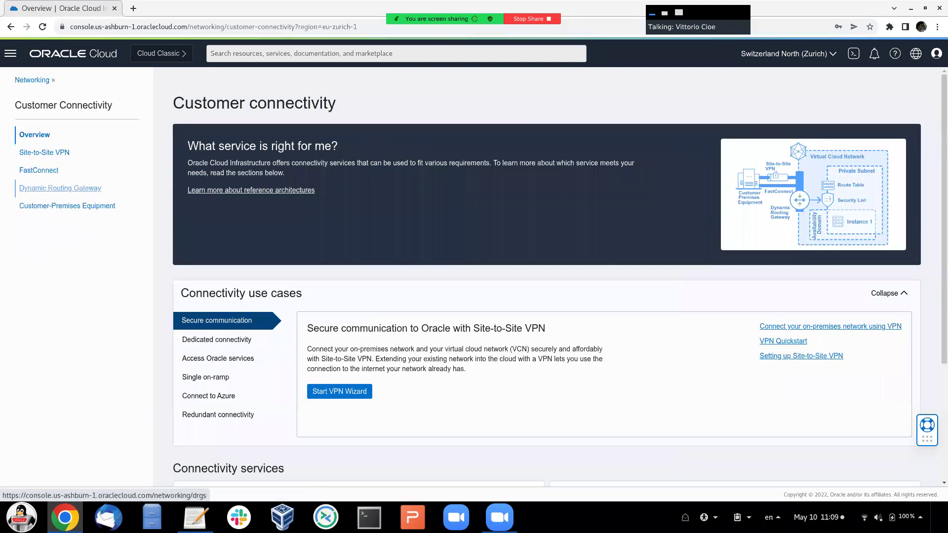
left_click(50, 189)
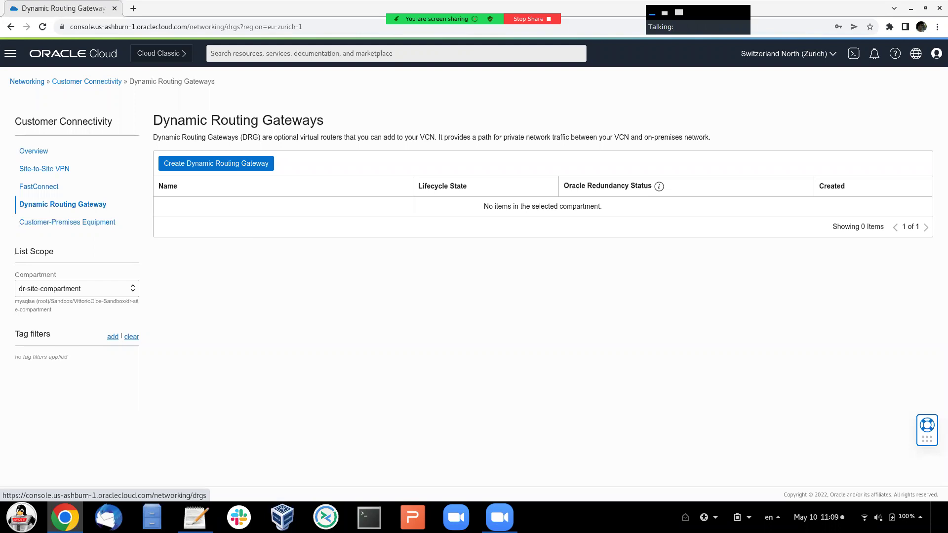
left_click(216, 163)
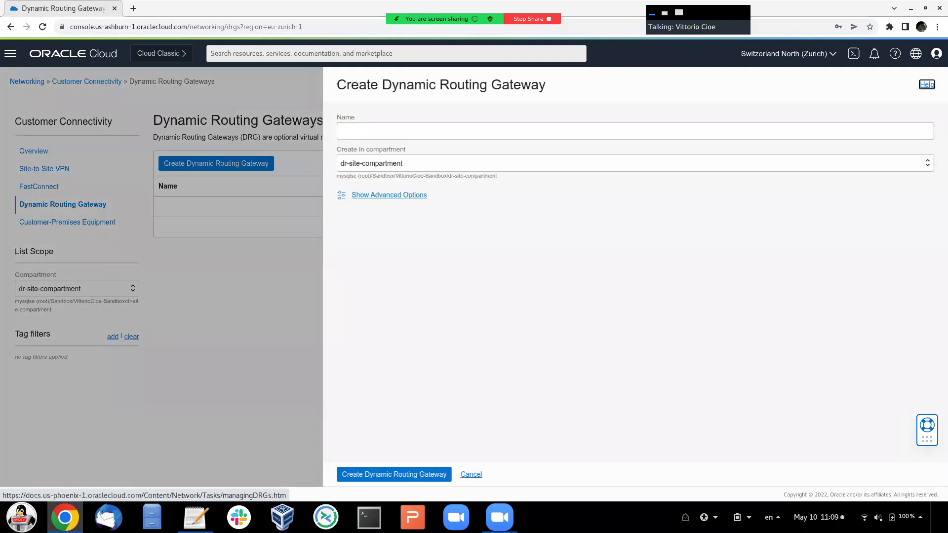
left_click(395, 132)
type("d")
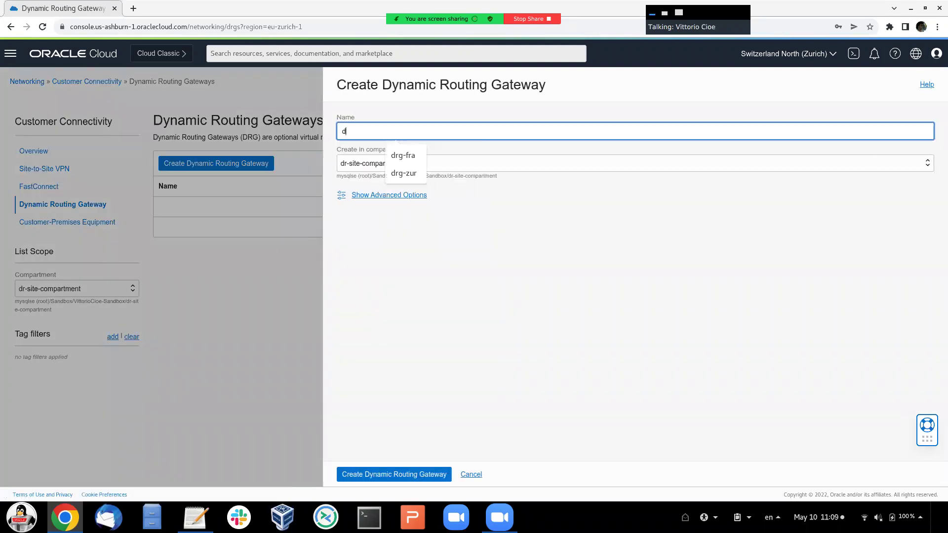
type("rg-zur")
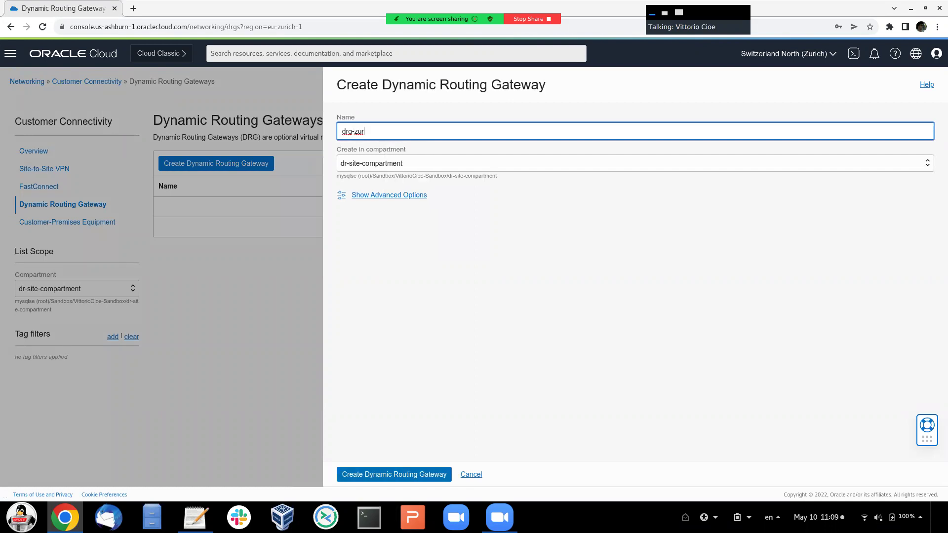
key("Return")
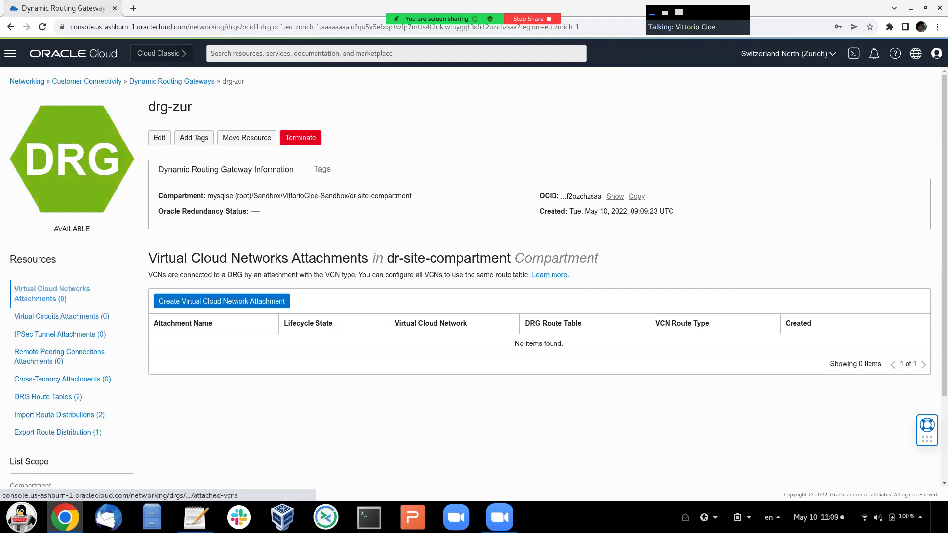
- Attach dr-zur-network to drg-zur with an attachment named drg-zur-attachment
left_click(222, 301)
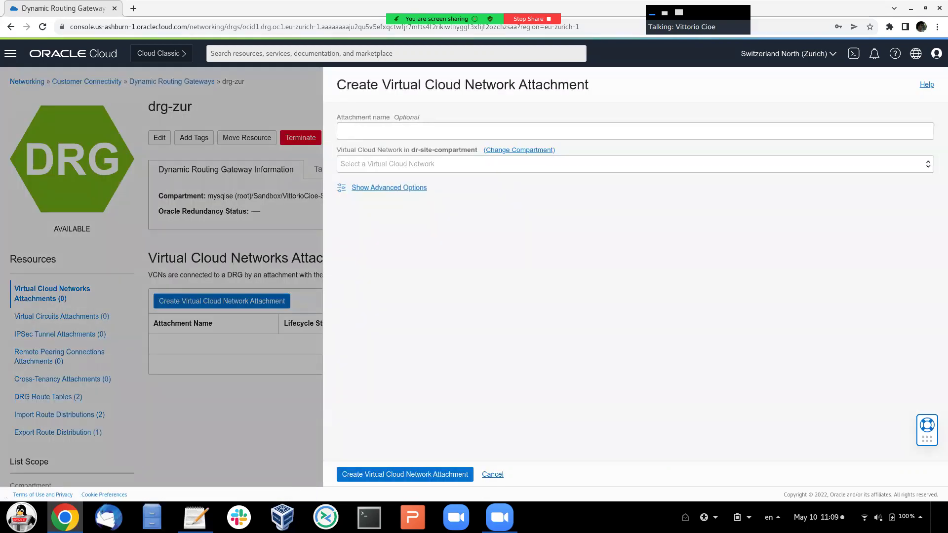
left_click(394, 131)
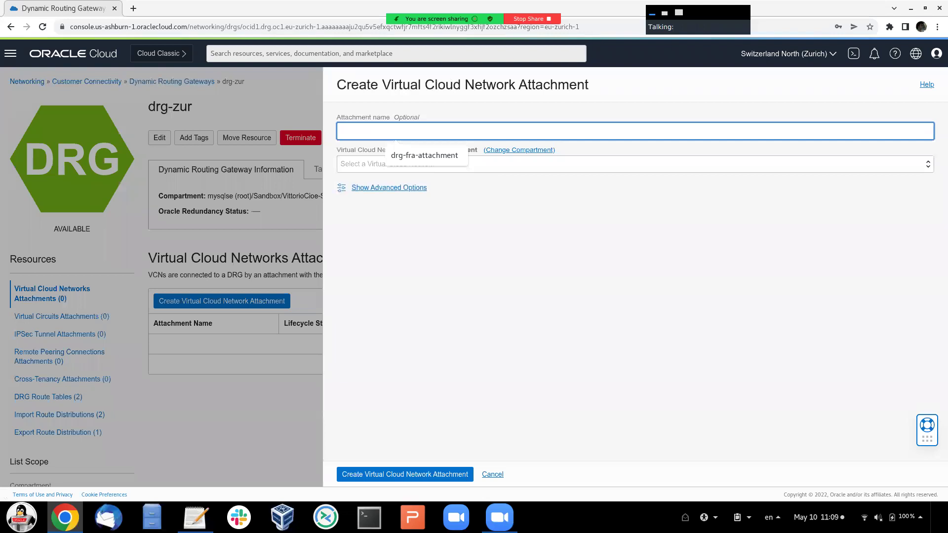
type("drg-zur-")
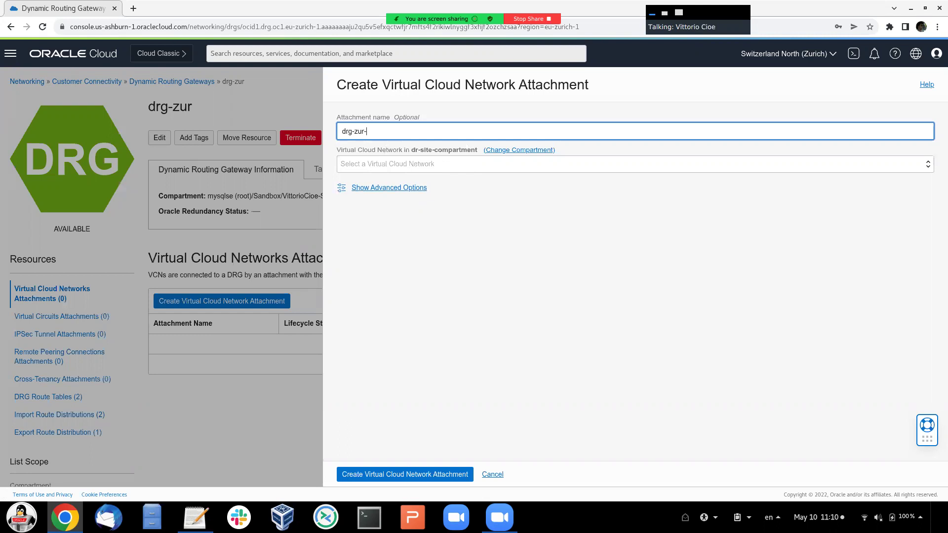
type("attachment")
key("Tab")
key("space")
key("Down")
key("Return")
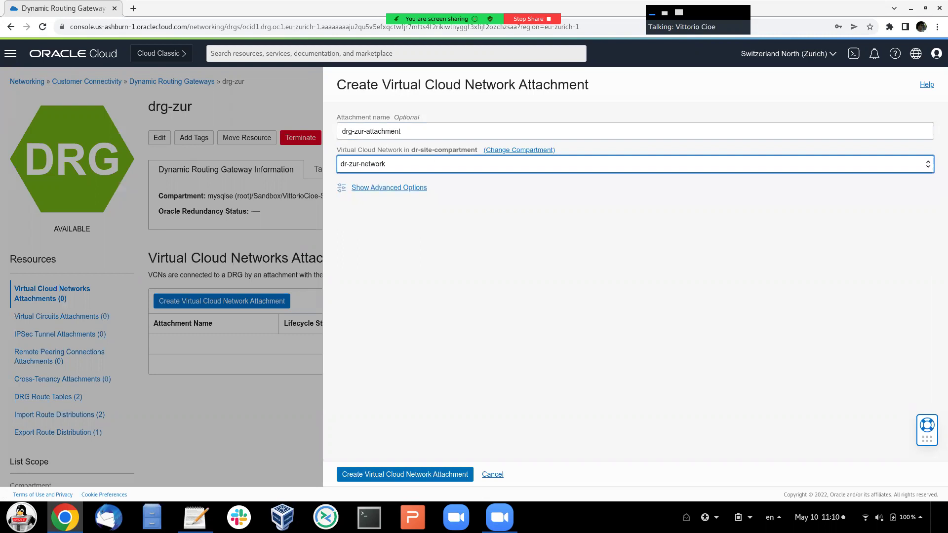
key("Tab")
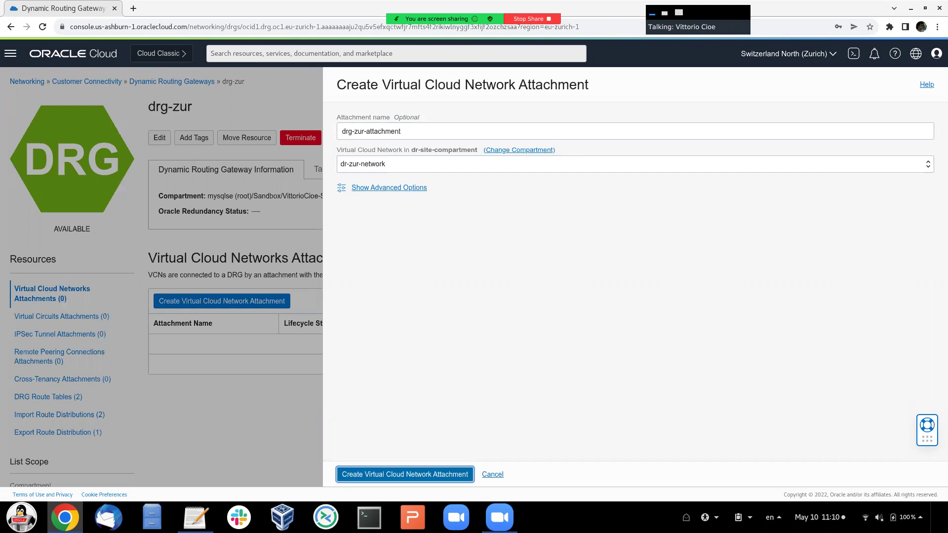
key("Return")
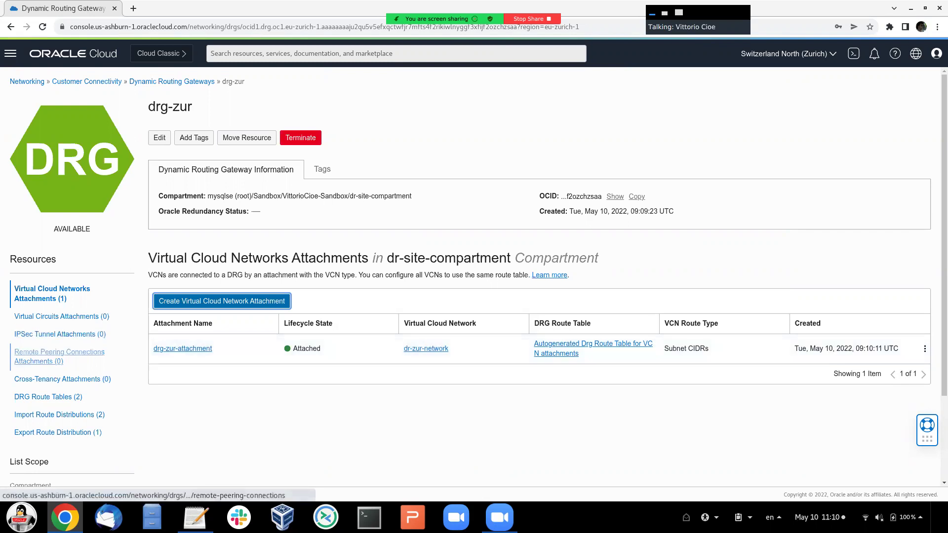
- Create a remote peering connection named dr-zur-peering on drg-zur
left_click(54, 356)
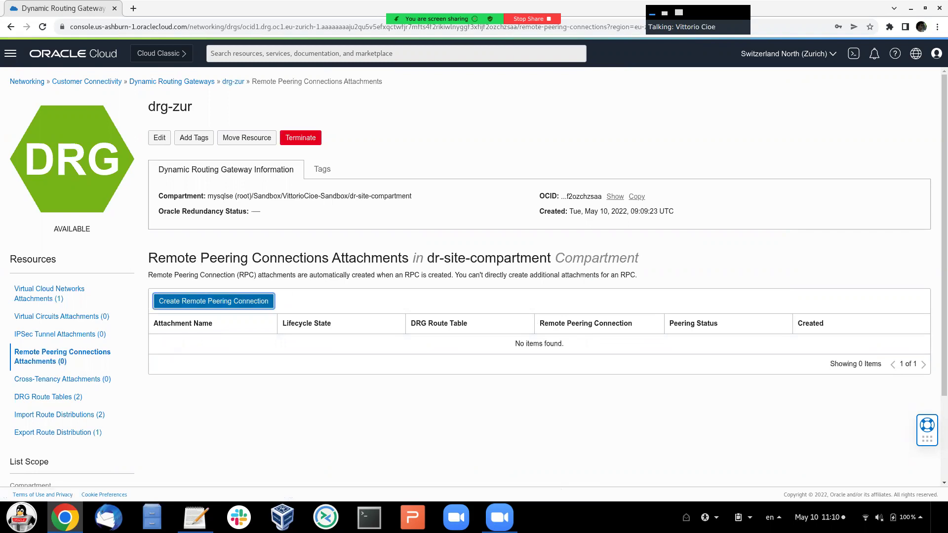
left_click(213, 301)
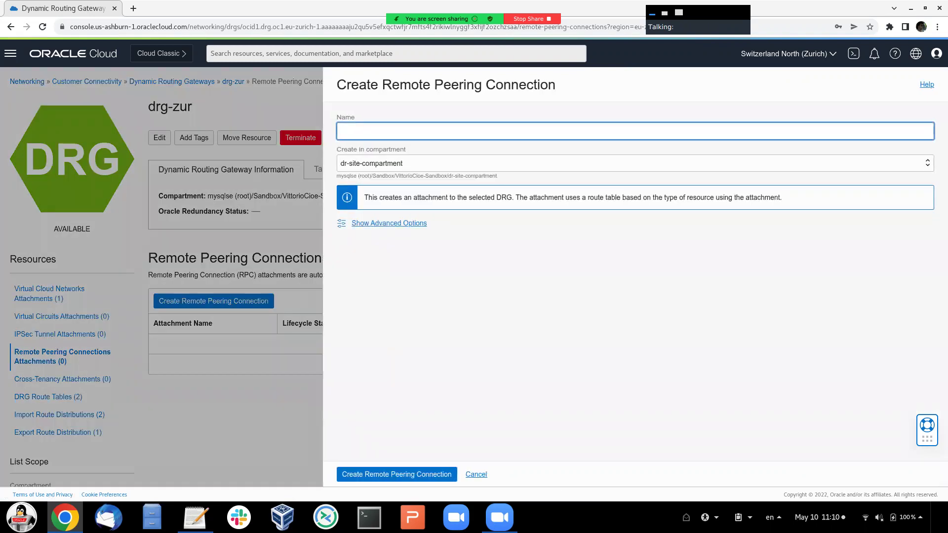
type("dr-zur-peering")
key("Return")
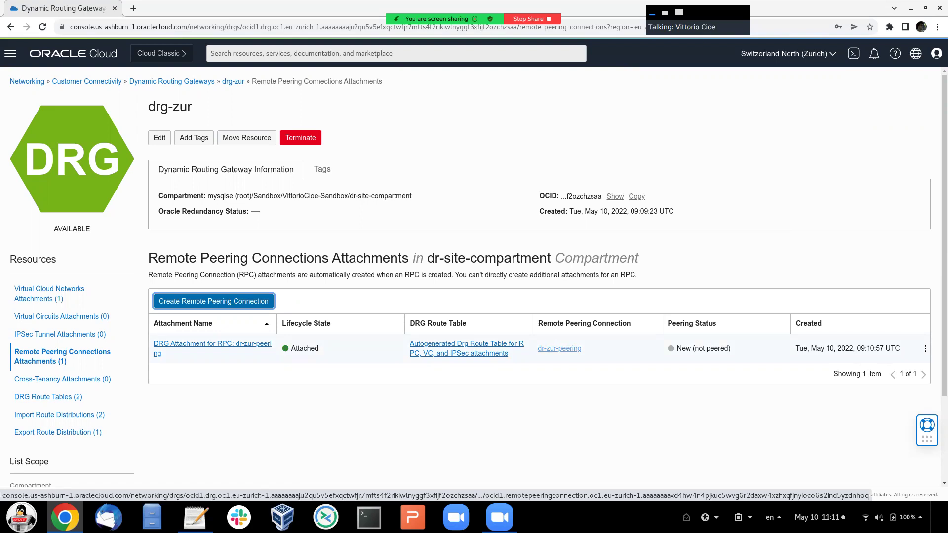
- Open dr-zur-peering's Establish Connection form and choose eu-frankfurt-1 as the peer region
left_click(559, 349)
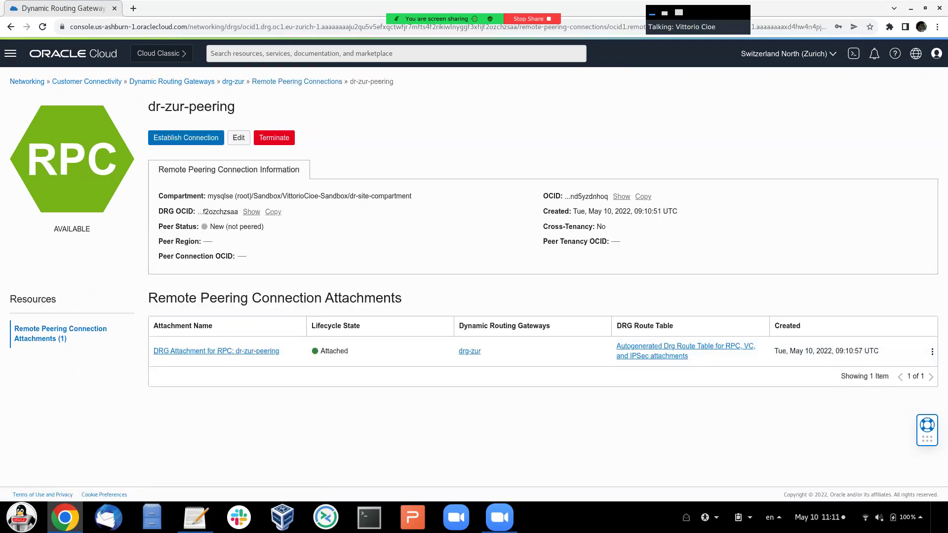
left_click(186, 137)
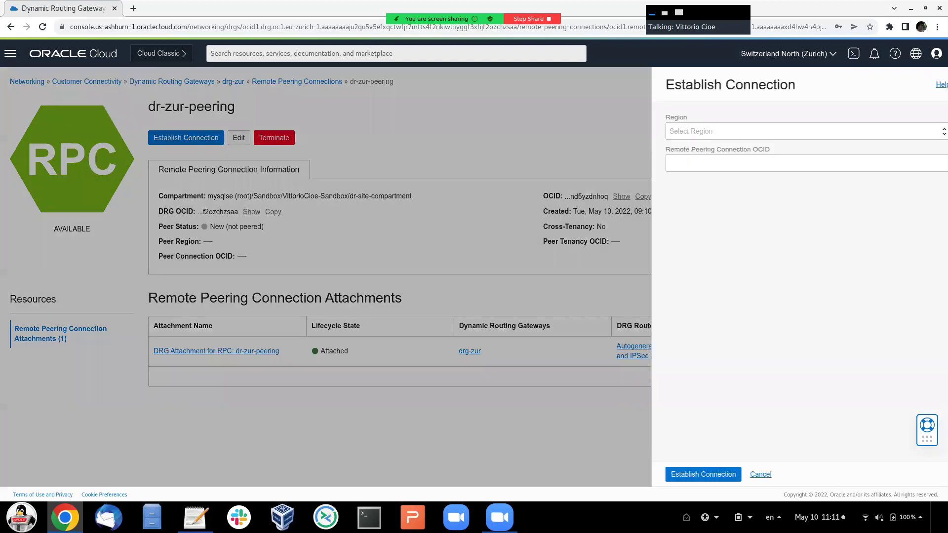
left_click(790, 131)
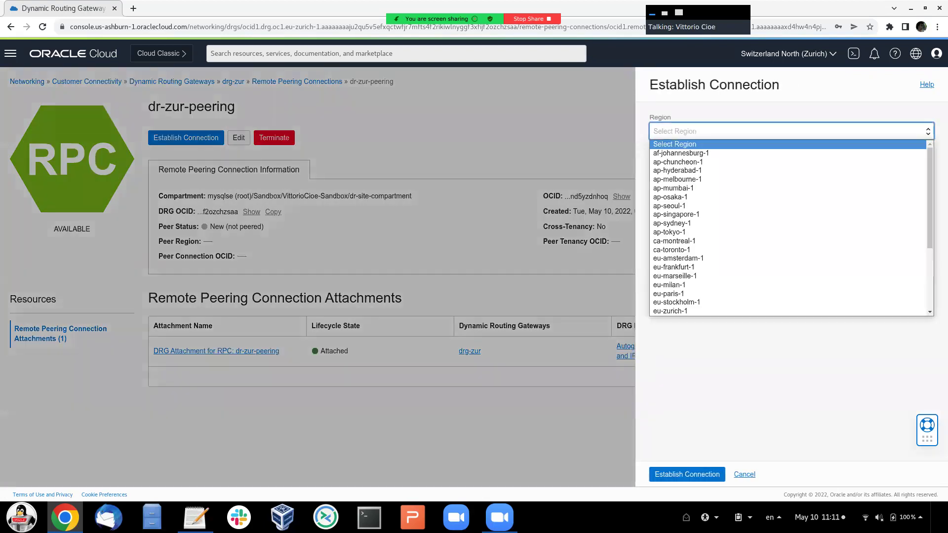
scroll(790, 227, "down", 2)
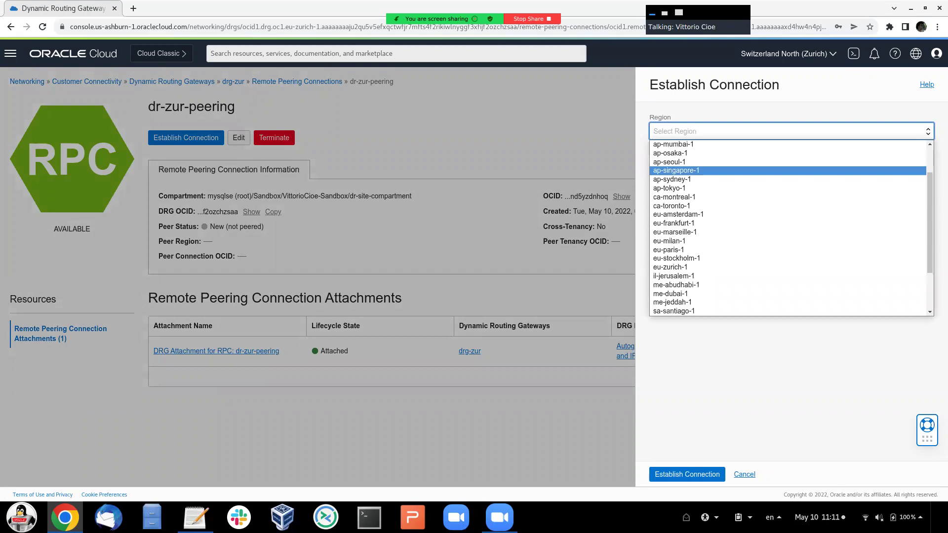
left_click(691, 223)
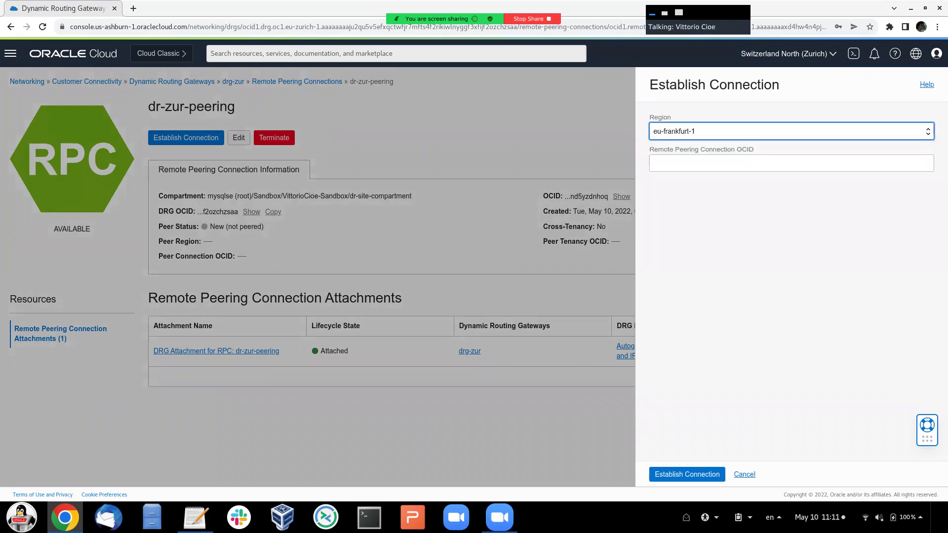
- Paste the Frankfurt peering OCID from the notes into dr-zur-peering and establish the connection
left_click(196, 516)
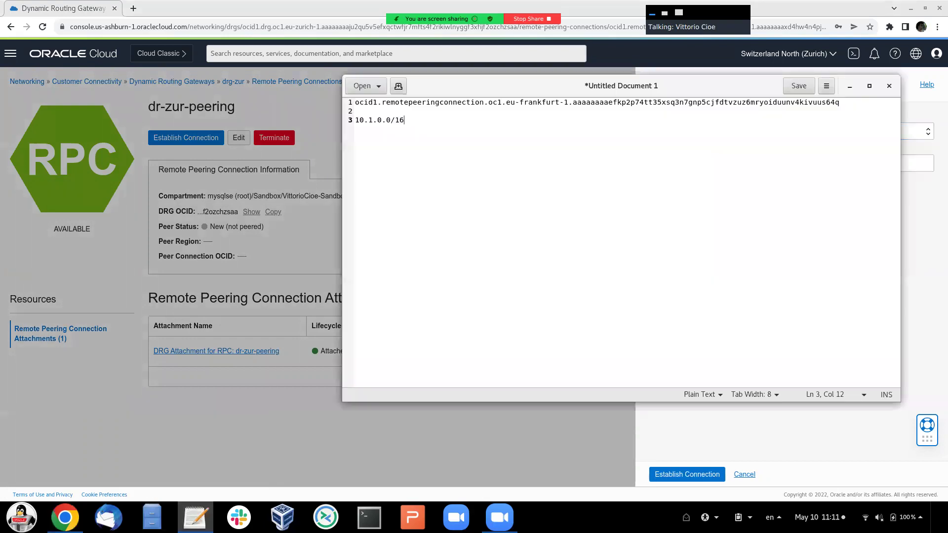
triple_click(430, 102)
left_click(430, 102)
triple_click(431, 102)
key("ctrl+c")
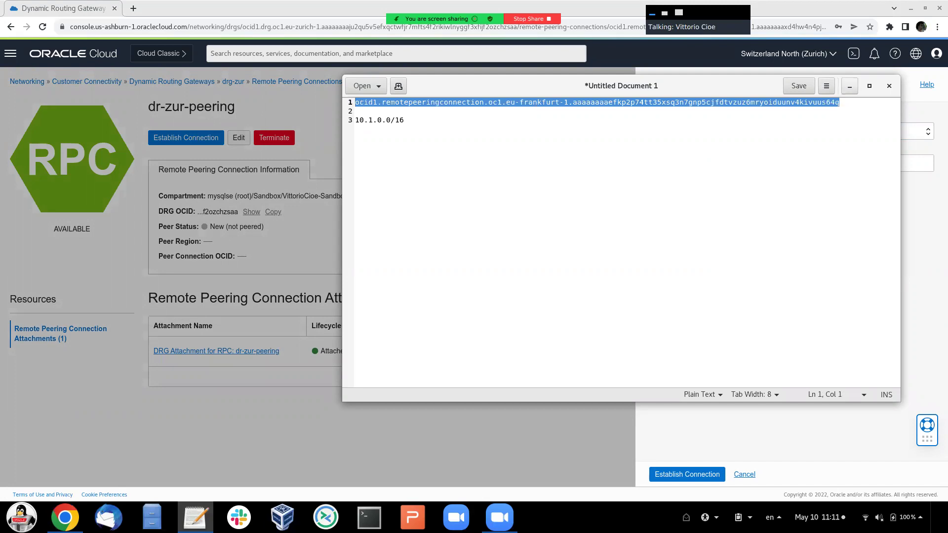
left_click(850, 86)
left_click(790, 163)
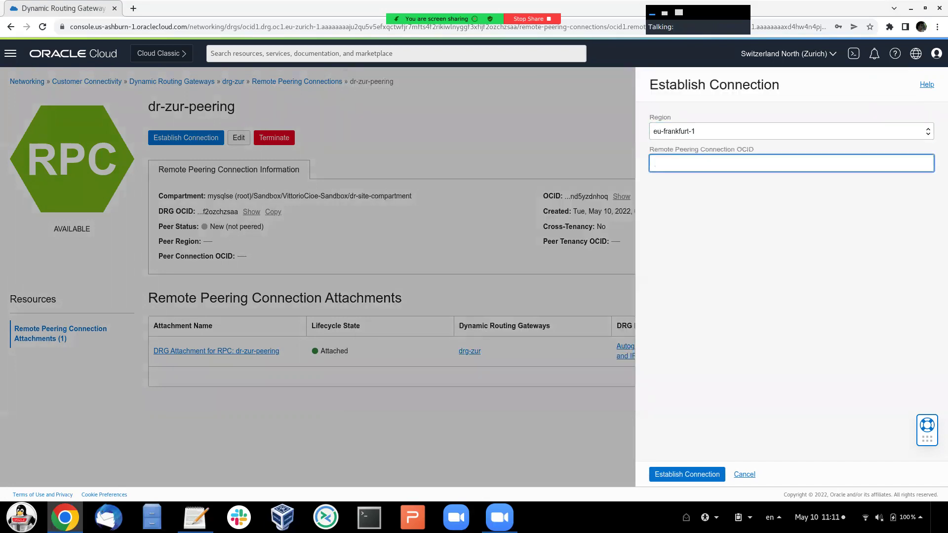
key("ctrl+v")
key("Home")
key("shift+Right")
key("shift+Right")
key("shift+Right")
key("shift+Right")
key("shift+Right")
key("shift+Right")
key("shift+Right")
key("shift+Right")
key("shift+Right")
key("shift+Right")
key("shift+Right")
key("shift+Right")
key("shift+Right")
key("shift+Right")
key("shift+Right")
key("shift+Right")
key("shift+Right")
key("shift+Right")
key("shift+Right")
key("shift+Right")
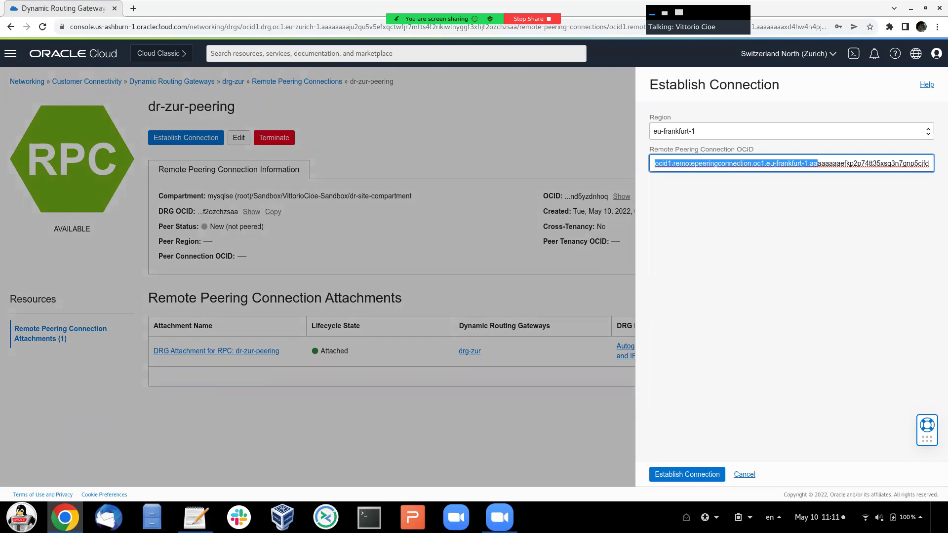
left_click(743, 163)
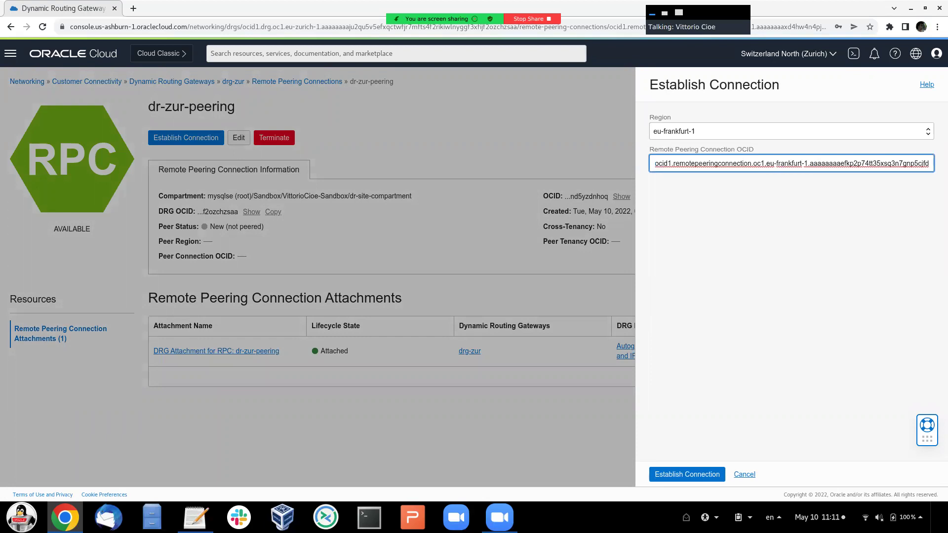
key("Return")
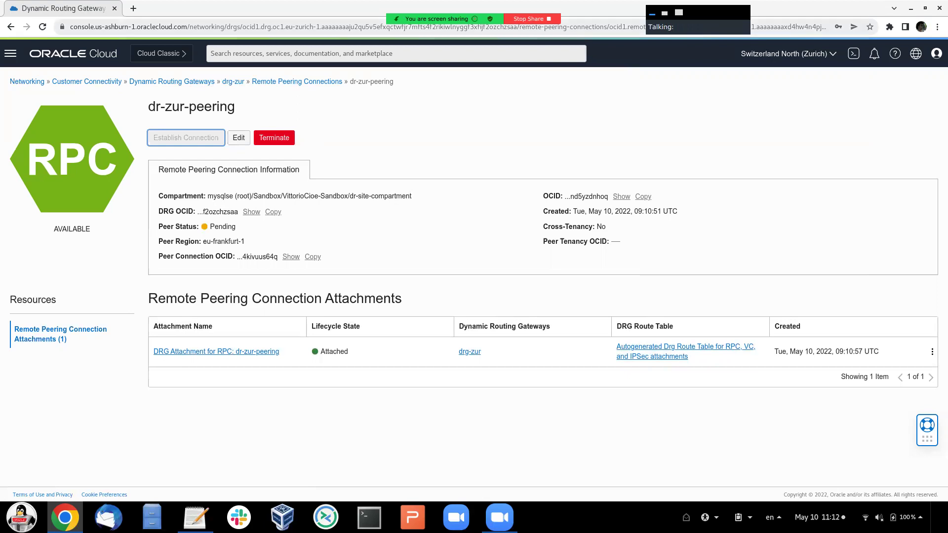
- Reload the page to confirm Peer Status reads Peered with region eu-frankfurt-1
key("ctrl+l")
key("Return")
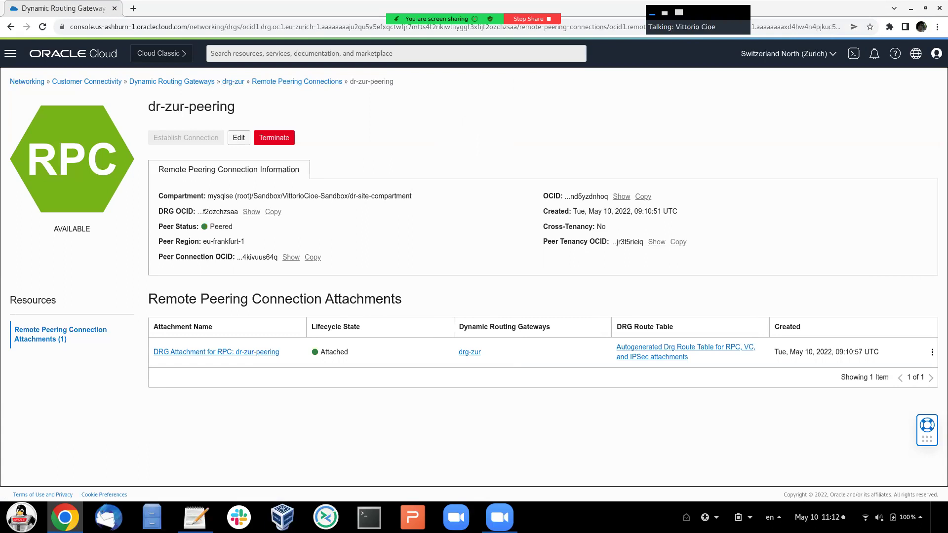
double_click(221, 226)
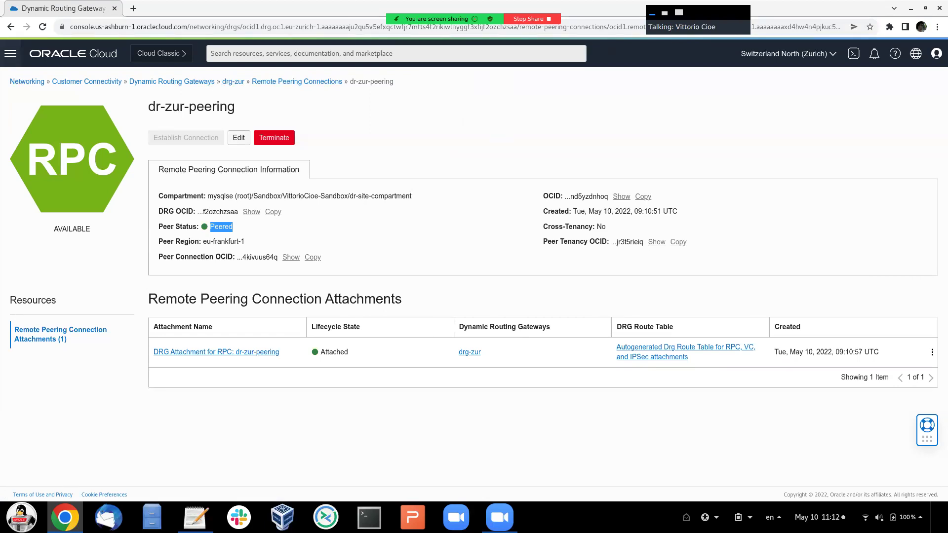
key("Return")
- Open the Private Subnet route table of dr-zur-network
key("Down")
key("Down")
key("Down")
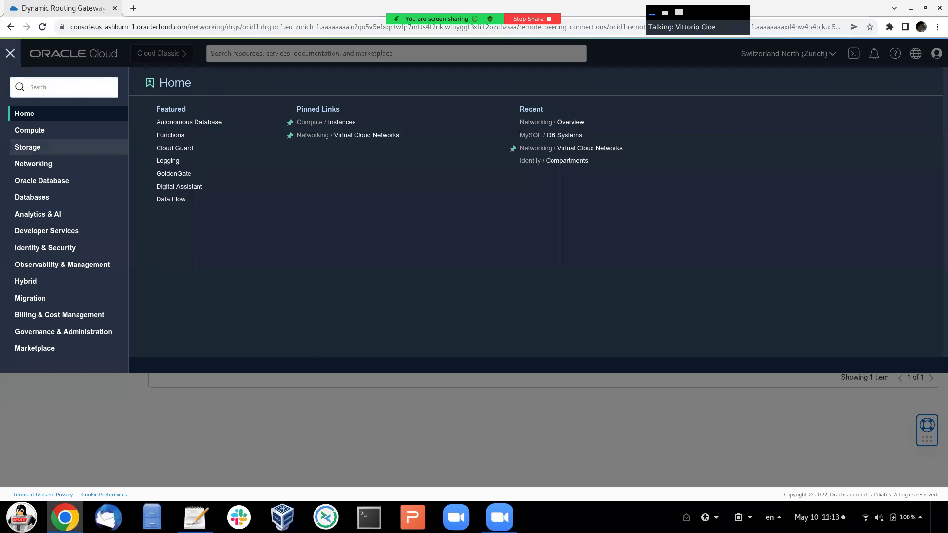
key("Tab")
key("Return")
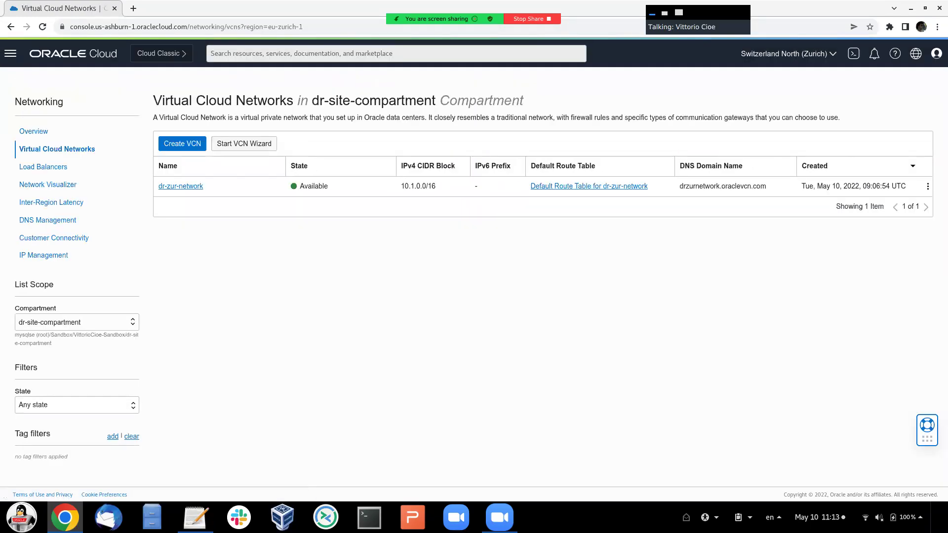
key("Tab")
key("Return")
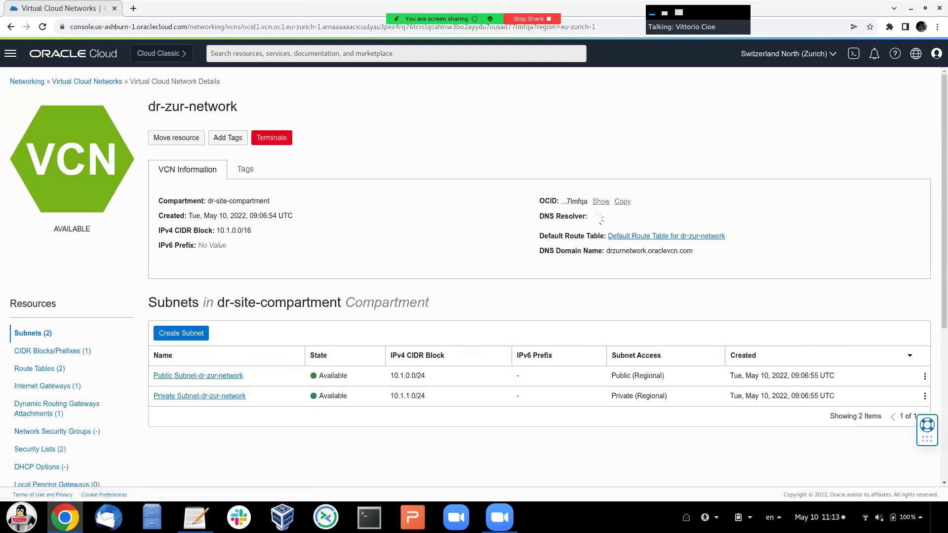
key("Tab")
key("Tab")
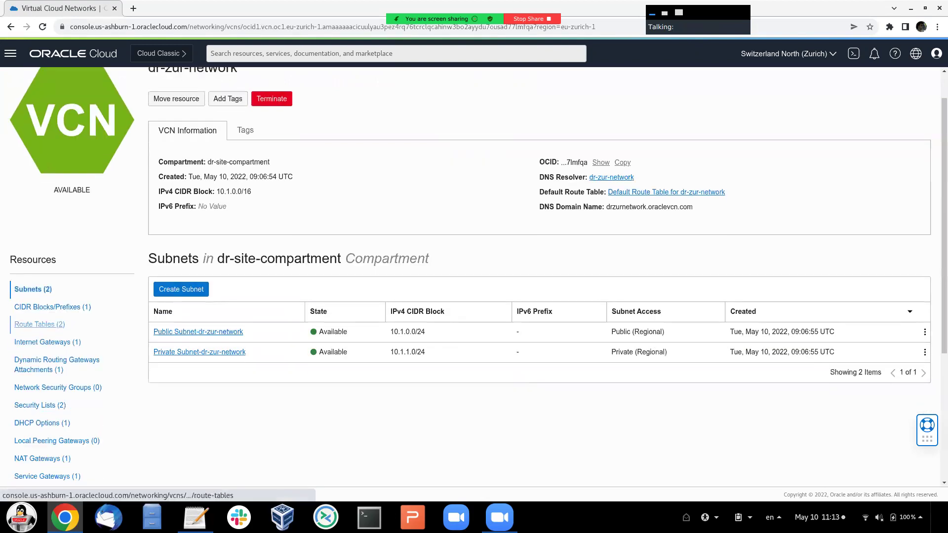
key("Return")
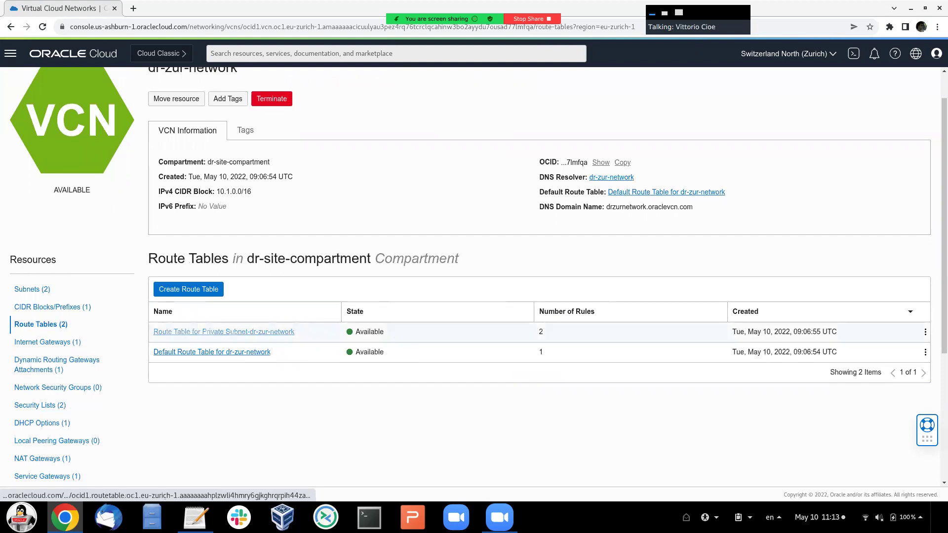
key("Tab")
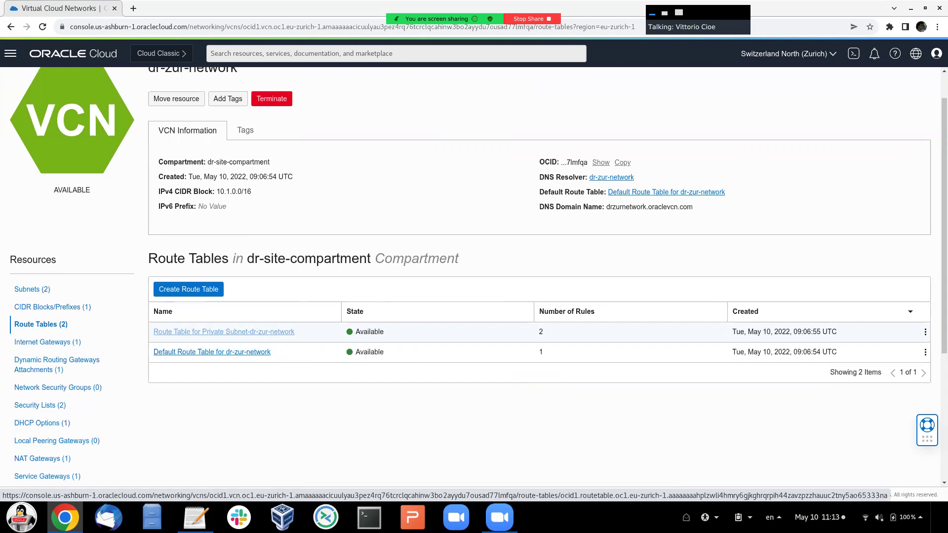
key("Return")
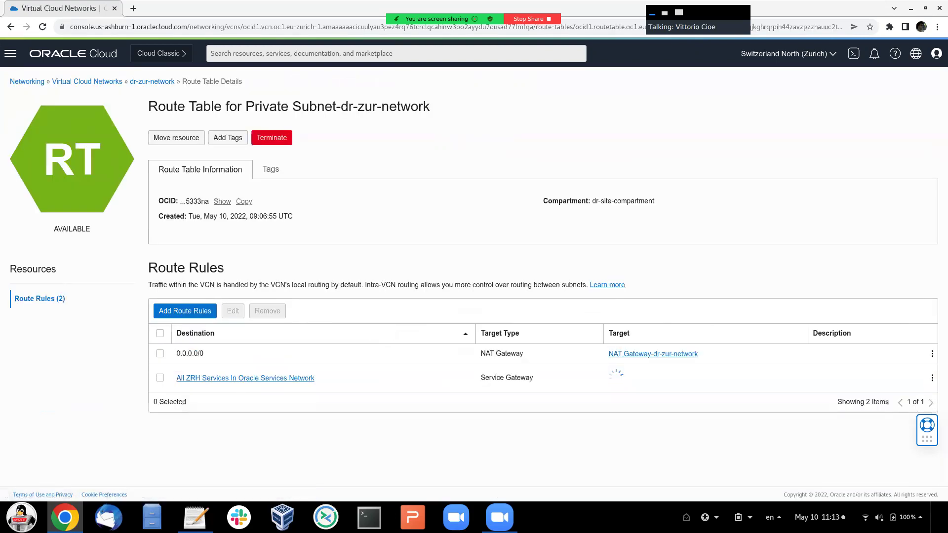
- Add a route rule sending 10.0.0.0/16 to the Dynamic Routing Gateway drg-zur
left_click(185, 311)
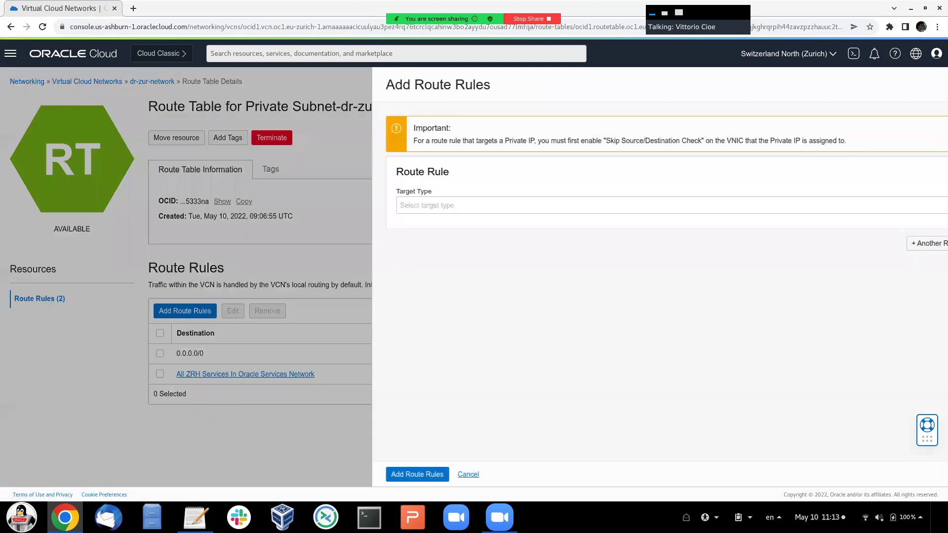
key("Tab")
key("space")
key("Down")
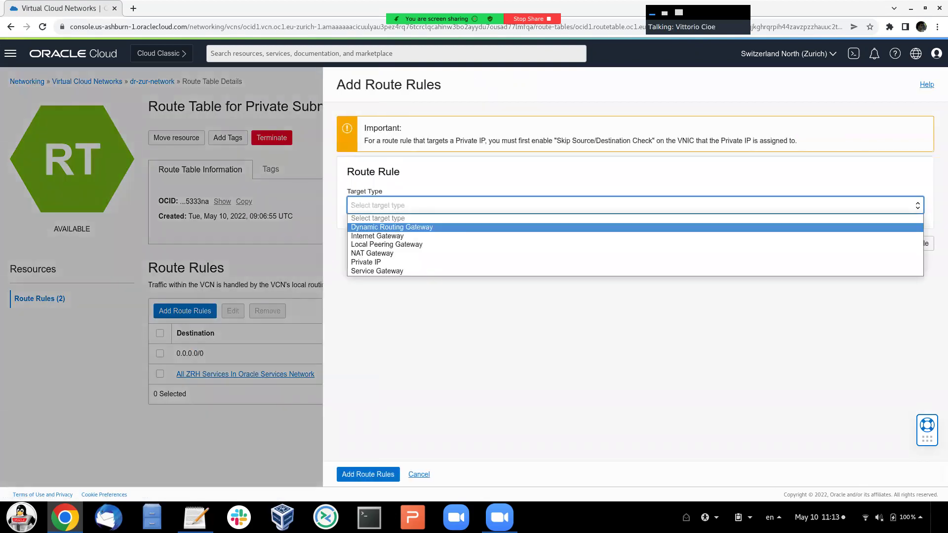
key("Return")
key("Tab")
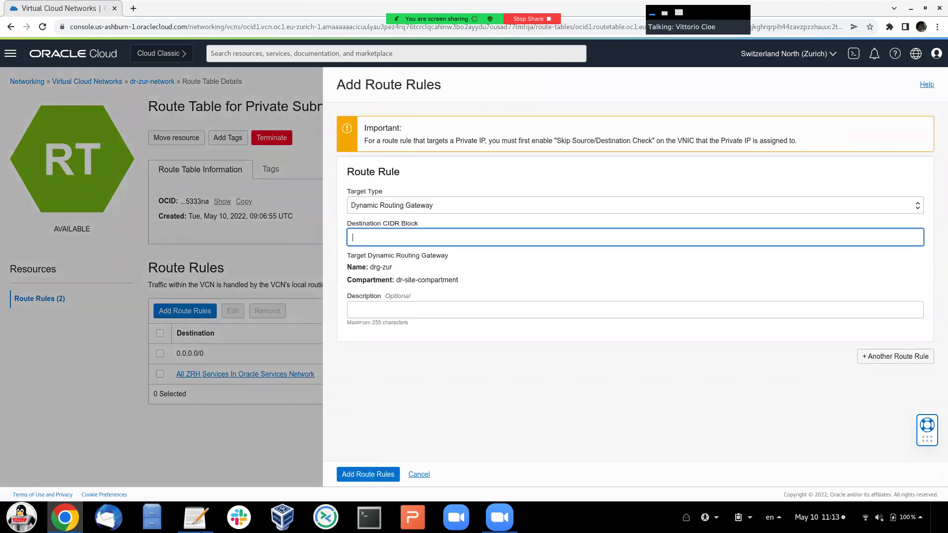
type("10.0.0.0/16")
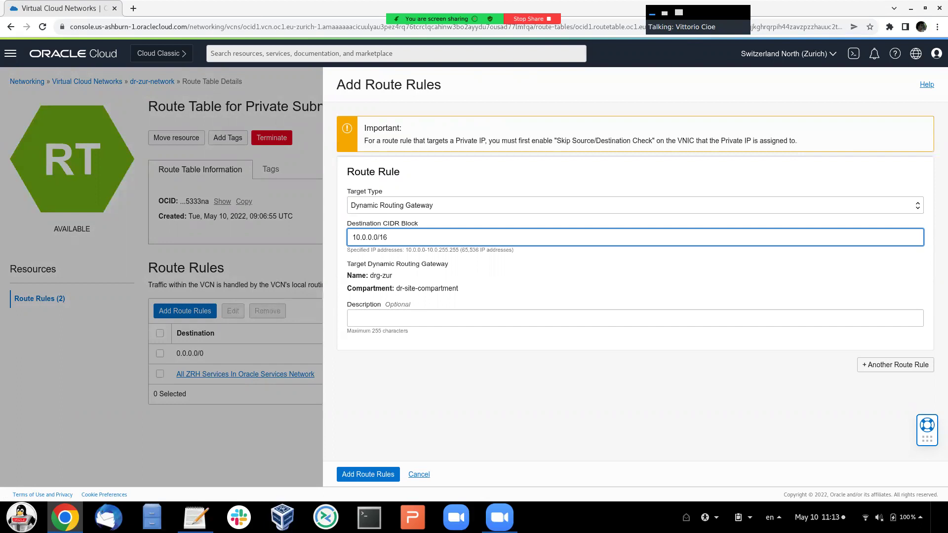
key("Return")
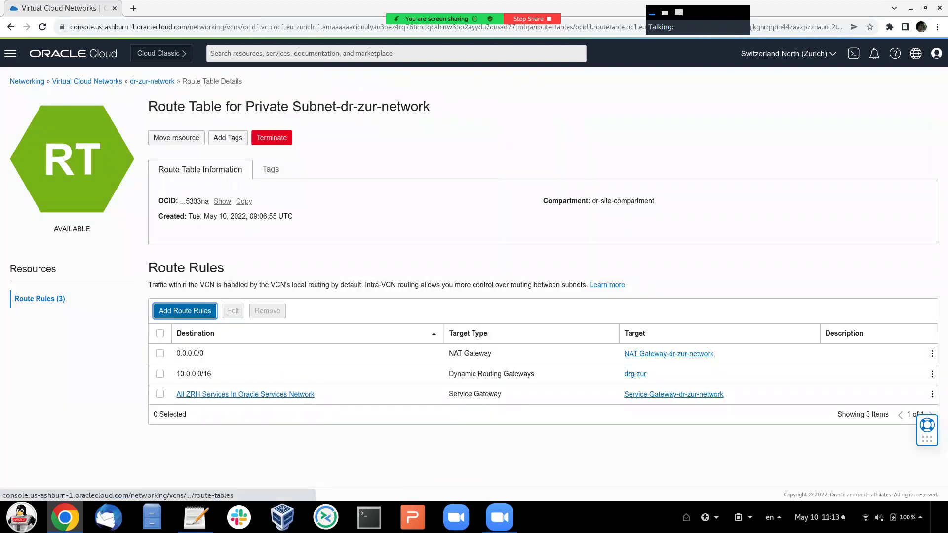
left_click(152, 82)
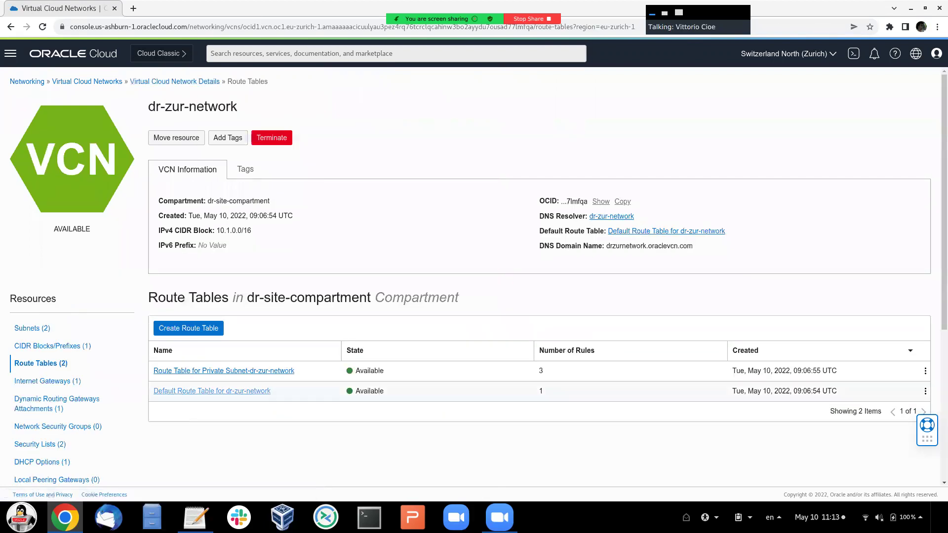
- Add a 10.0.0.0/16 rule targeting drg-zur to the dr-zur-network Default Route Table
left_click(212, 391)
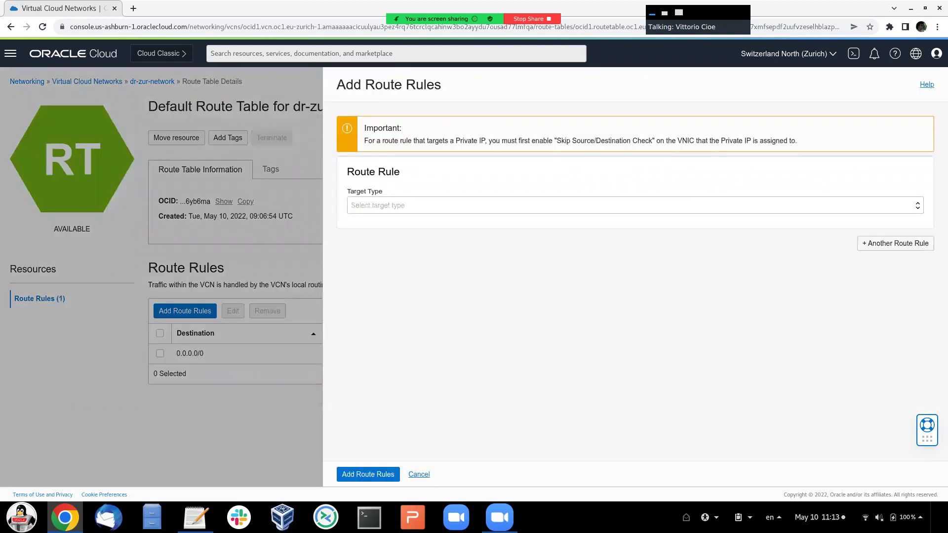
left_click(635, 206)
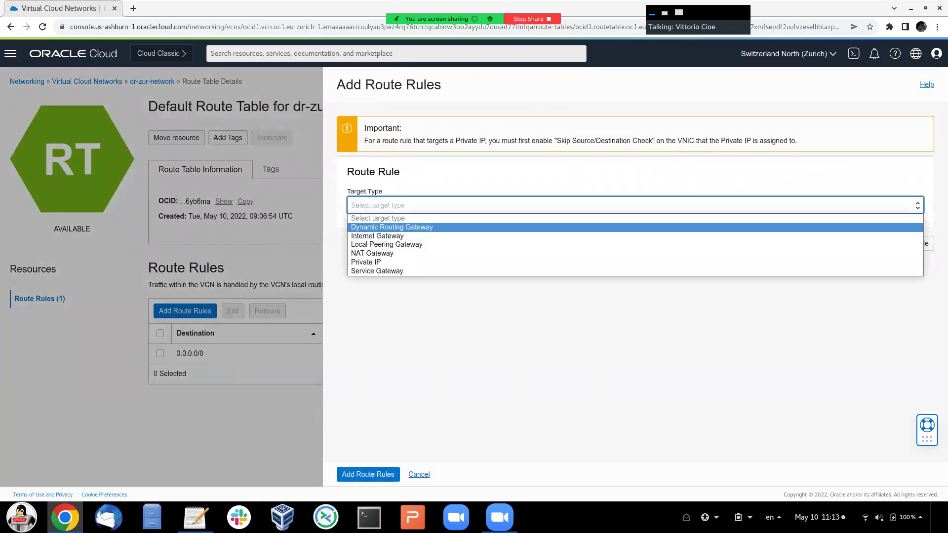
key("Return")
key("Tab")
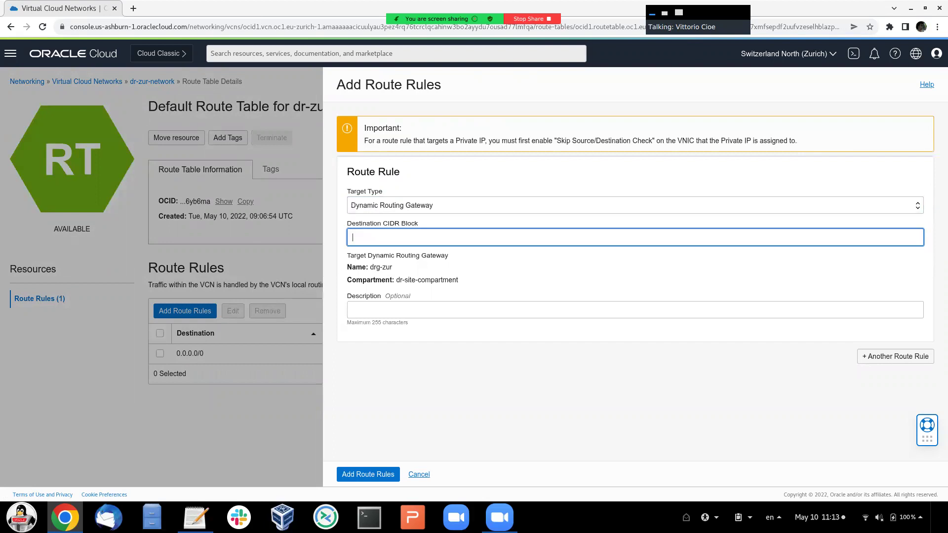
type("10.0.0")
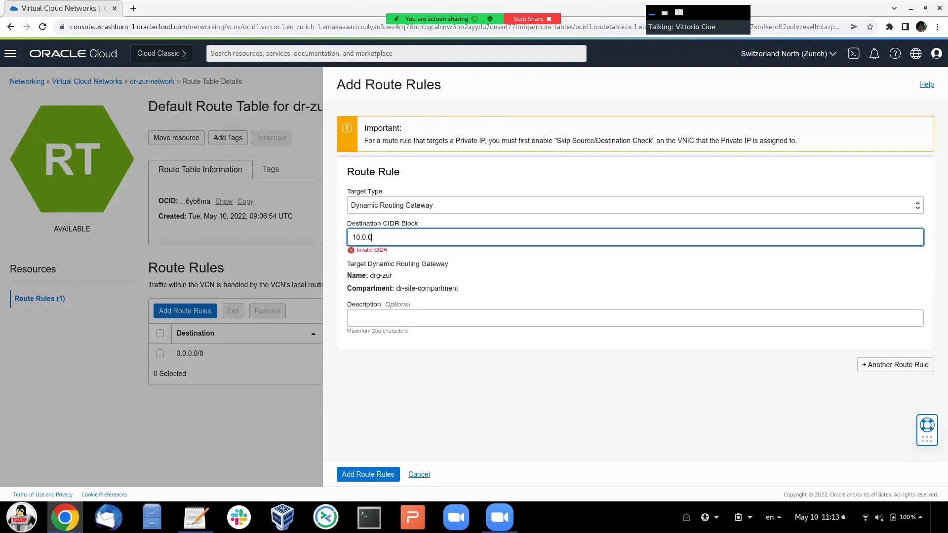
type(".0/16")
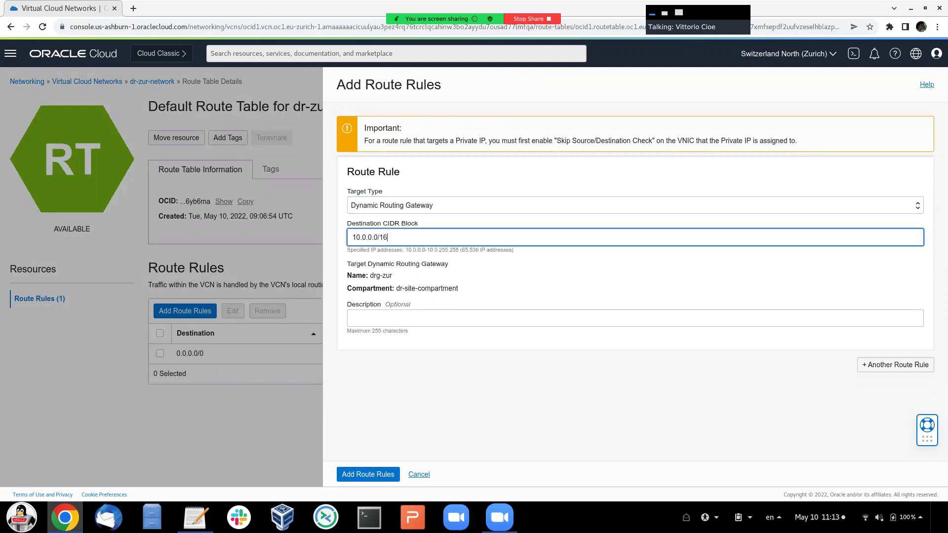
left_click(367, 474)
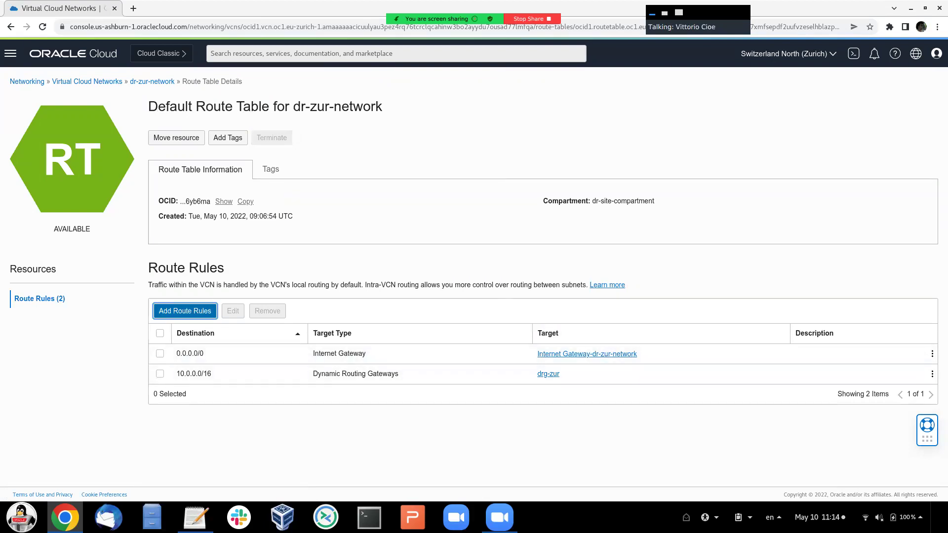
left_click(10, 53)
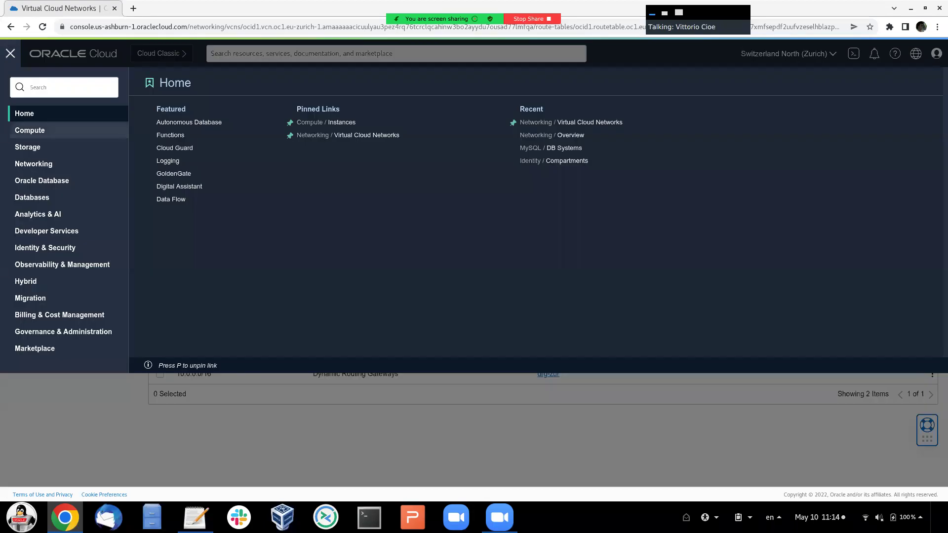
- Check the MySQL DB Systems list, then view the Frankfurt node's summary in Network Visualizer
left_click(32, 197)
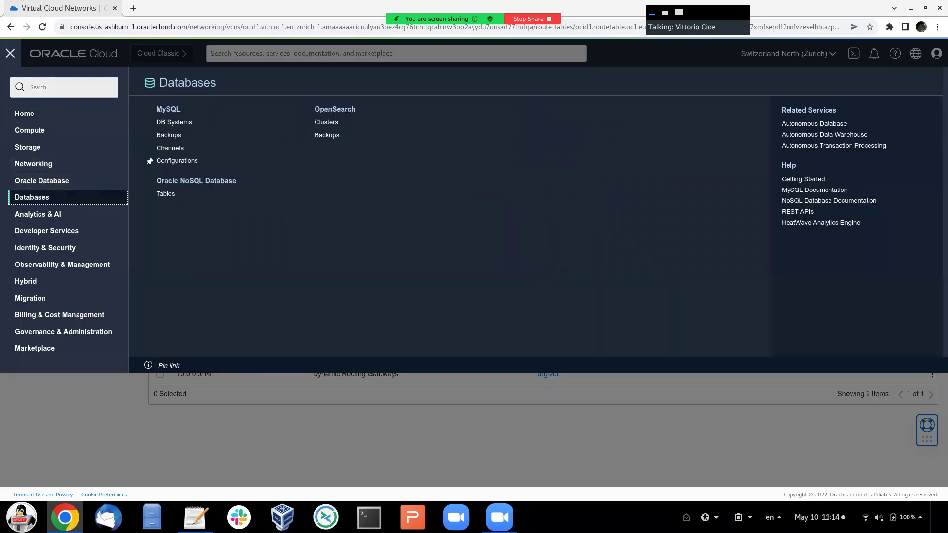
left_click(188, 122)
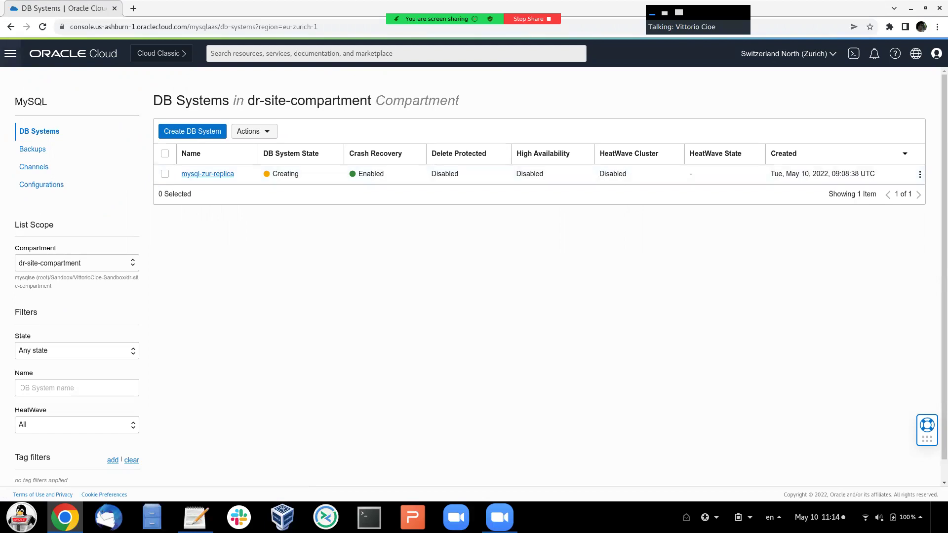
left_click(10, 53)
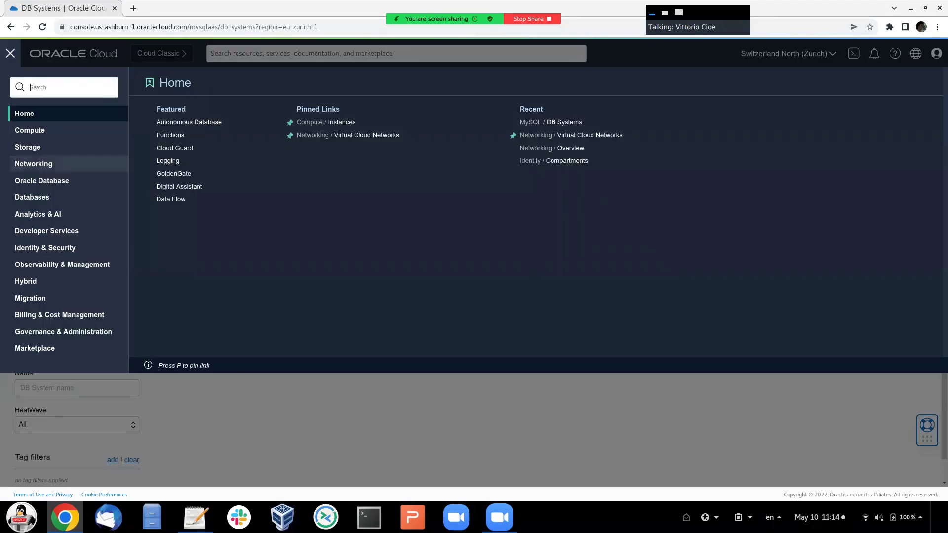
left_click(33, 163)
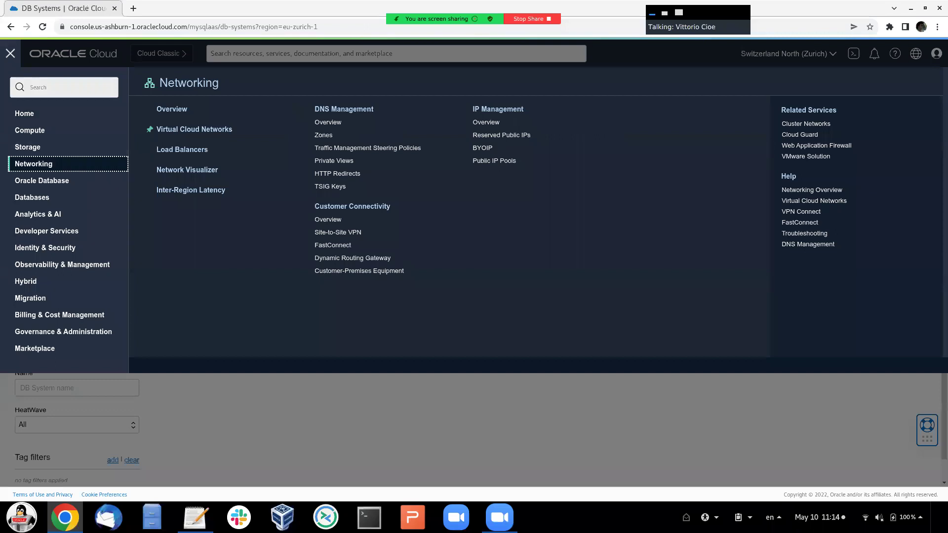
left_click(172, 108)
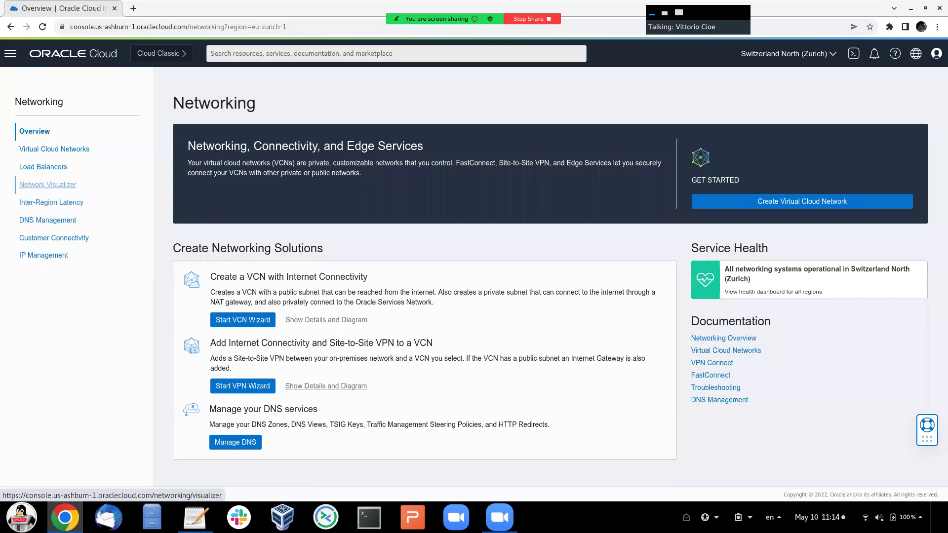
left_click(47, 185)
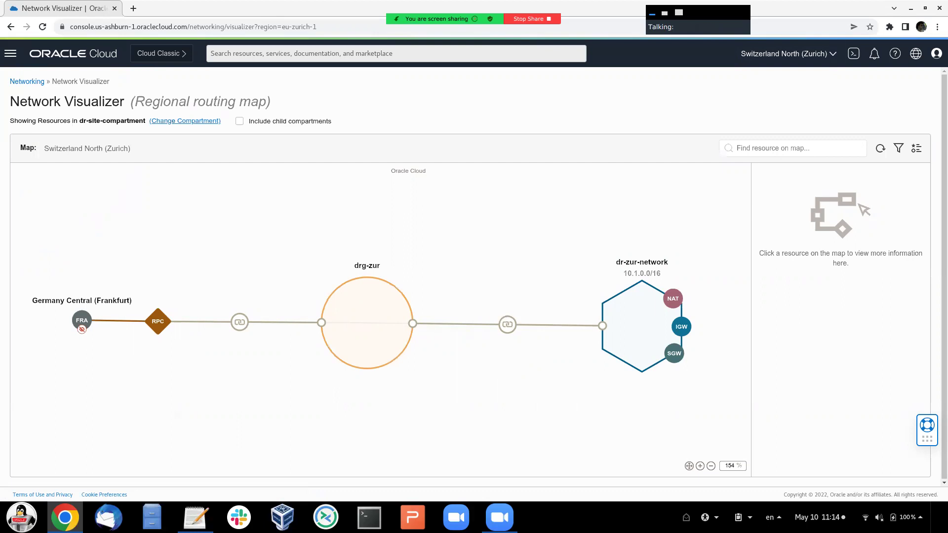
left_click(81, 320)
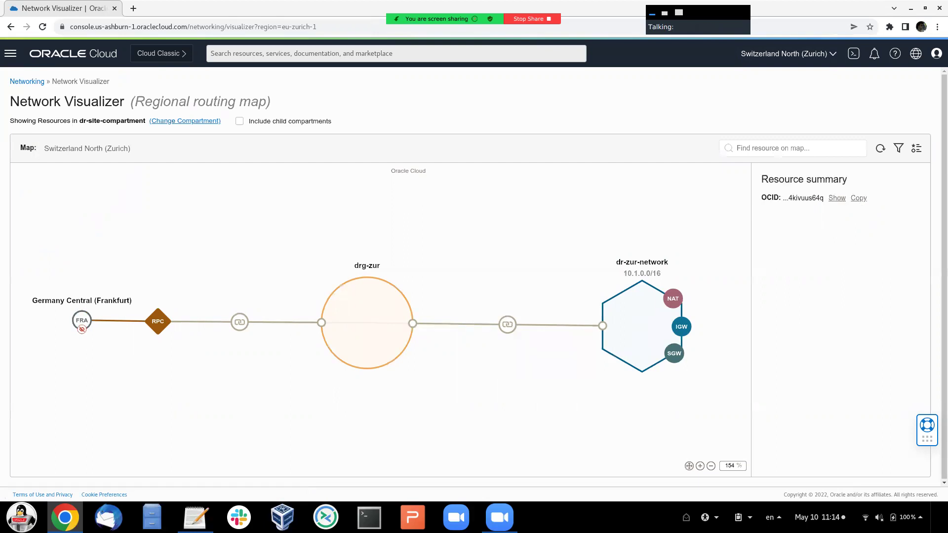
- Return to the Zurich MySQL DB Systems list to check mysql-zur-replica, still Creating
left_click(11, 54)
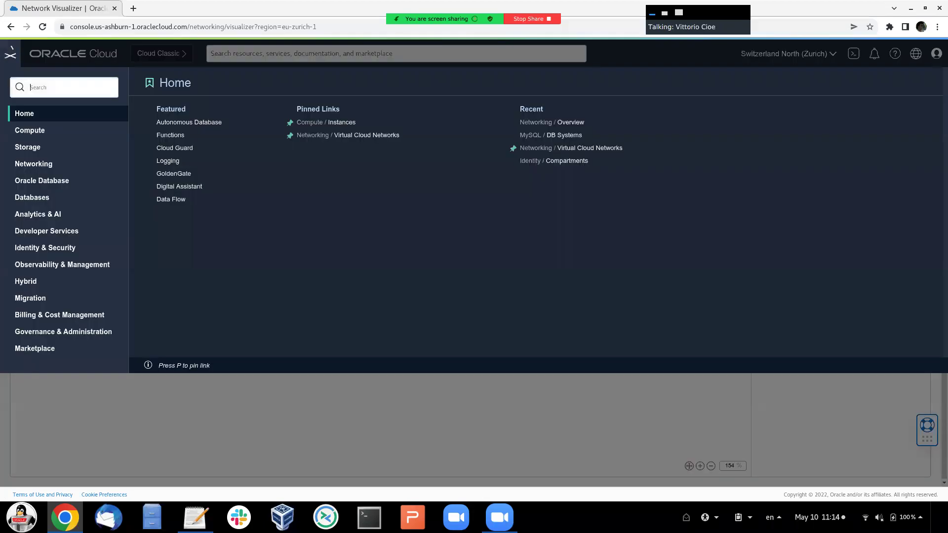
left_click(32, 197)
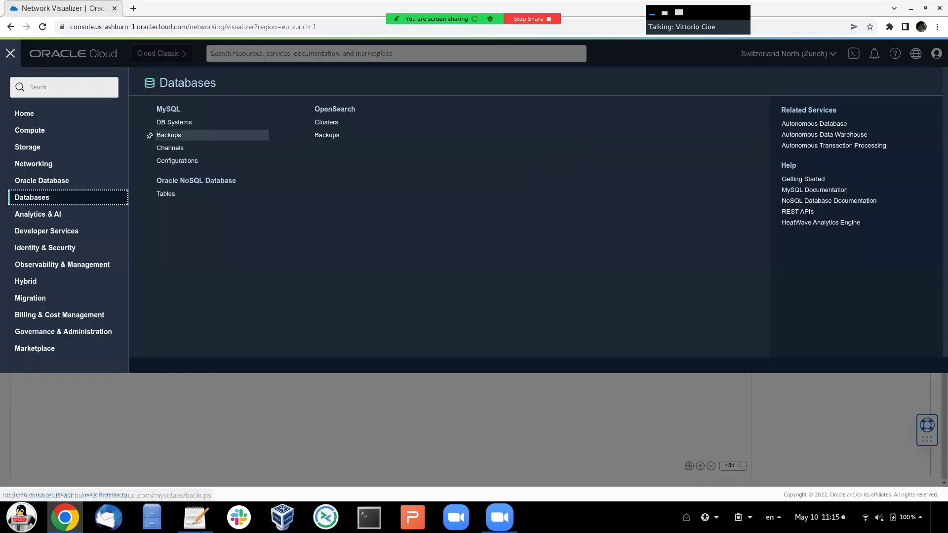
left_click(173, 123)
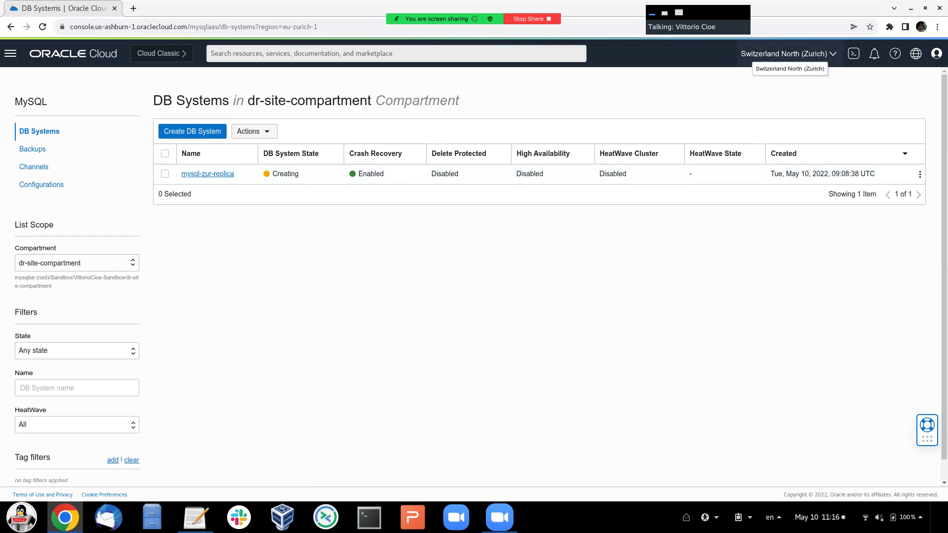
- Switch to Germany Central (Frankfurt) and open the mysql-ha-fra DB system details
left_click(788, 53)
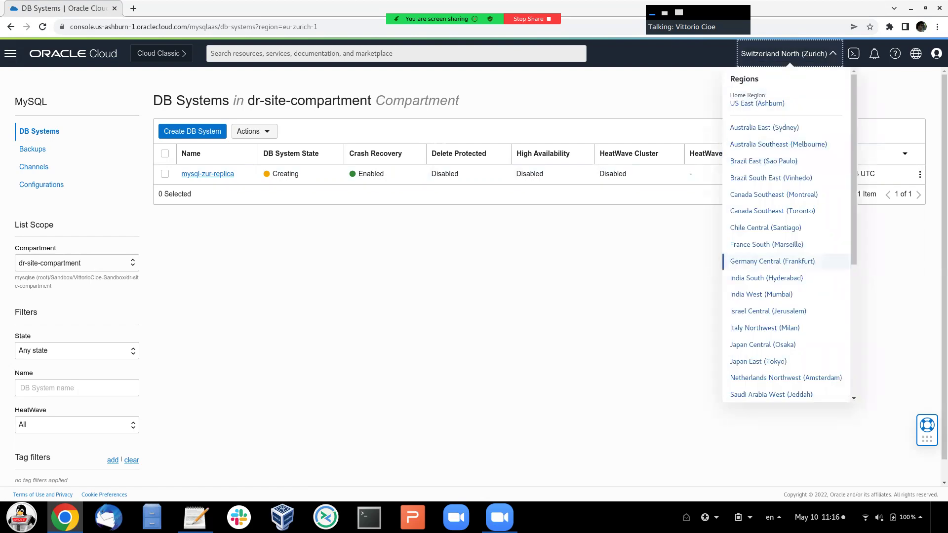
key("Return")
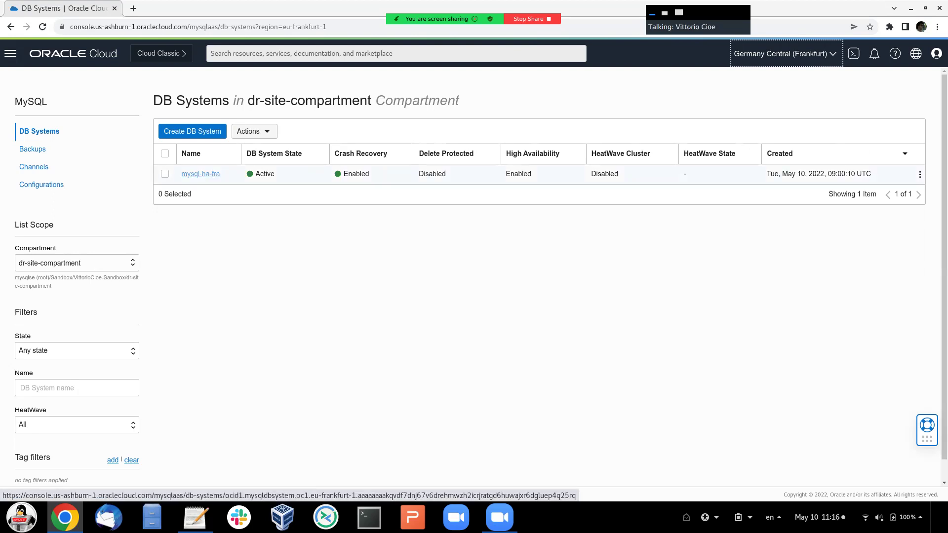
left_click(200, 173)
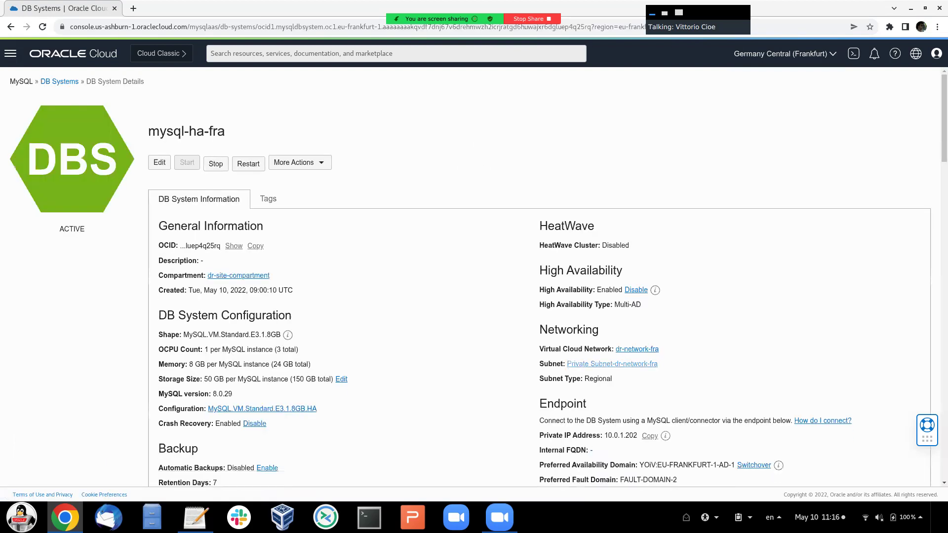
scroll(474, 276, "down", 1)
- Copy the private IP 10.0.1.202 into the notes below 10.1.0.0/16
double_click(586, 416)
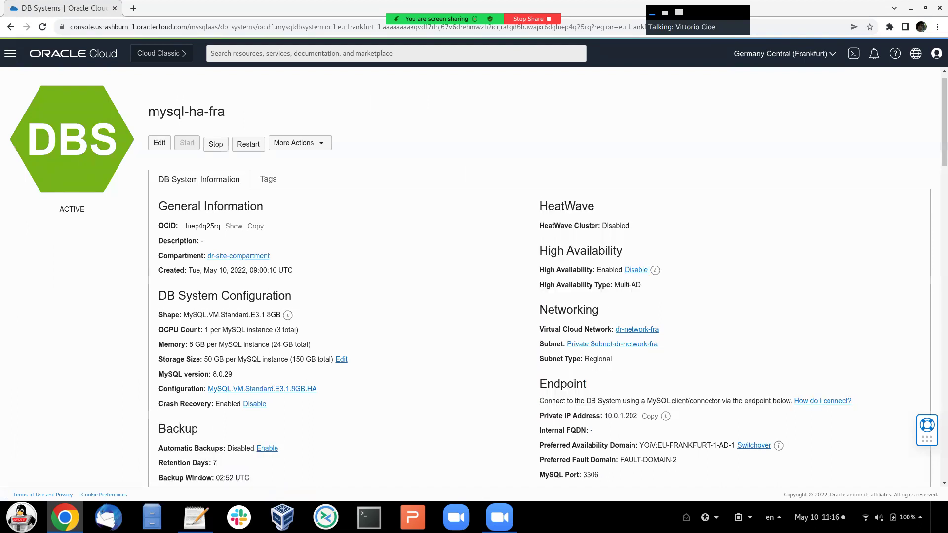
left_click_drag(539, 415, 604, 416)
left_click(649, 416)
left_click(195, 517)
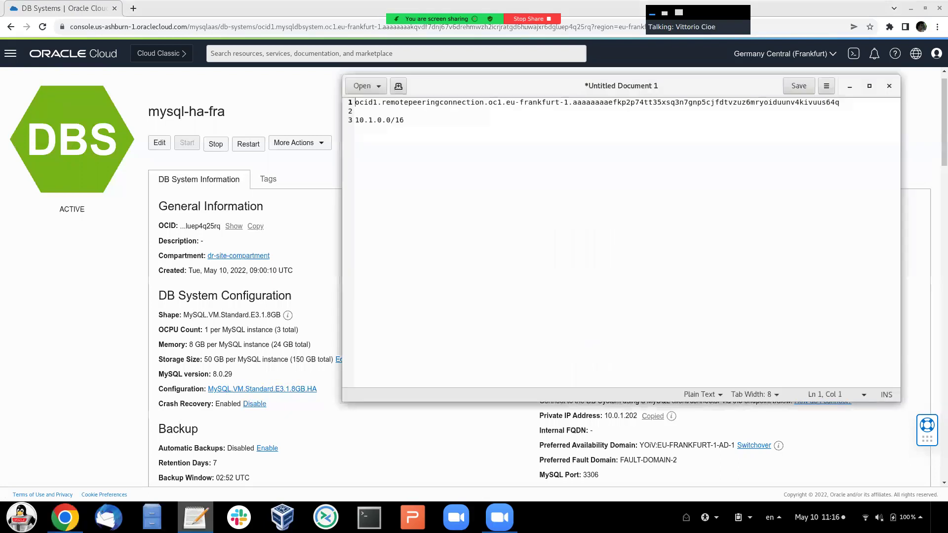
key("Return")
key("Return")
type("10.0.1.202")
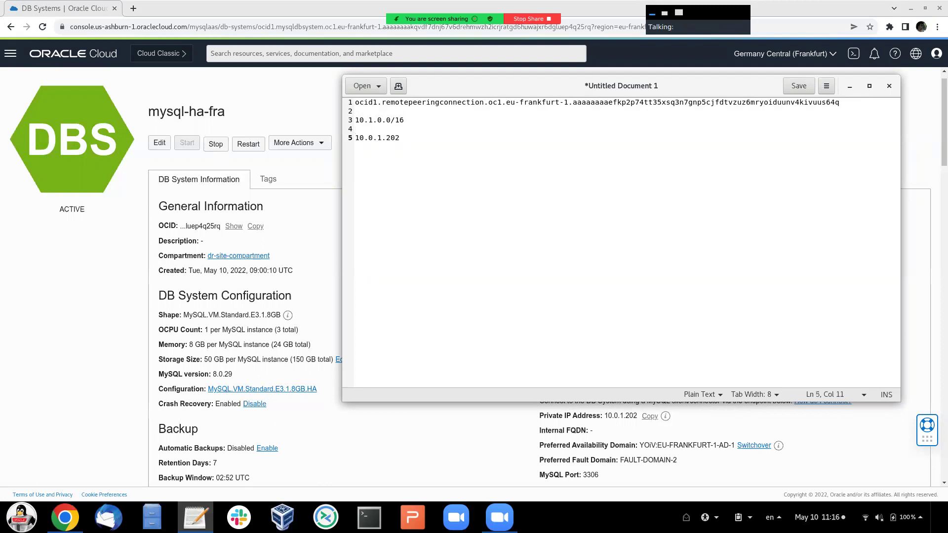
key("alt+Tab")
scroll(474, 276, "down", 1)
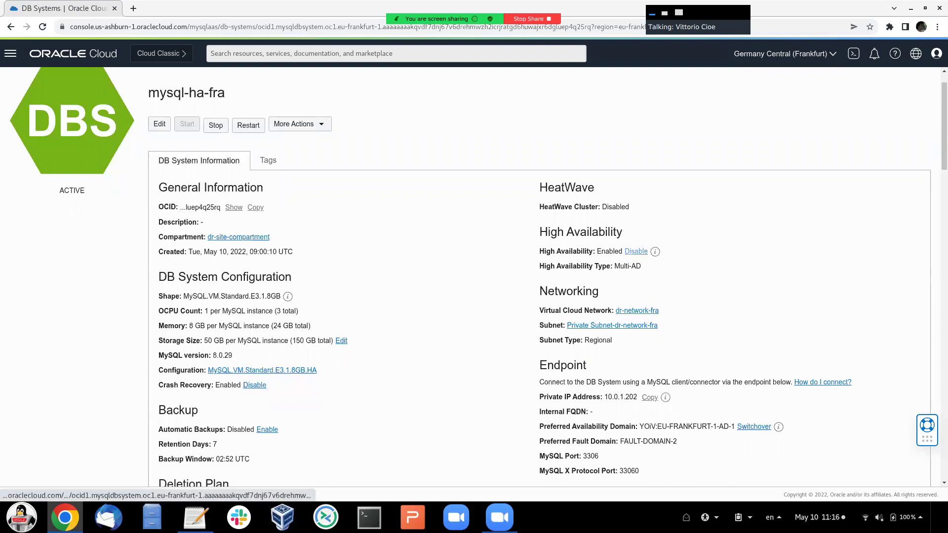
scroll(470, 277, "down", 1)
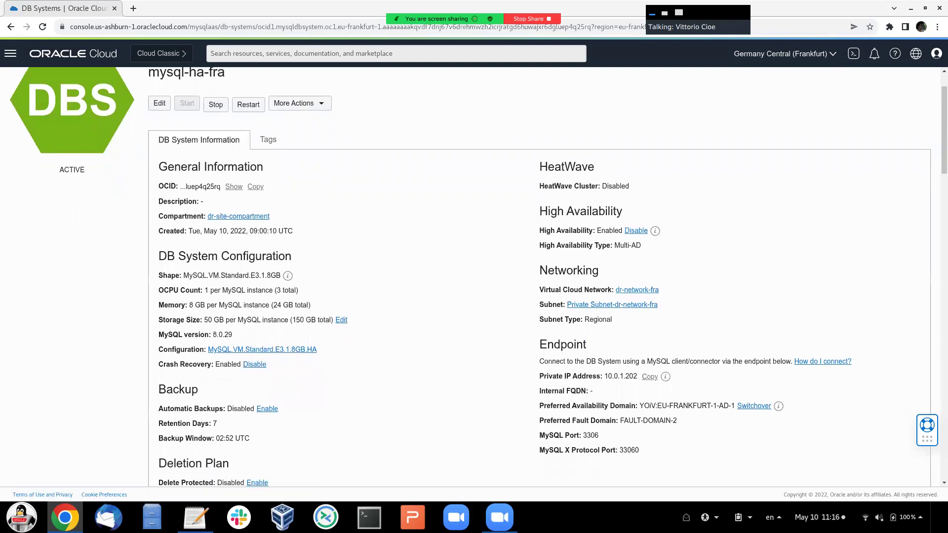
scroll(470, 277, "down", 1)
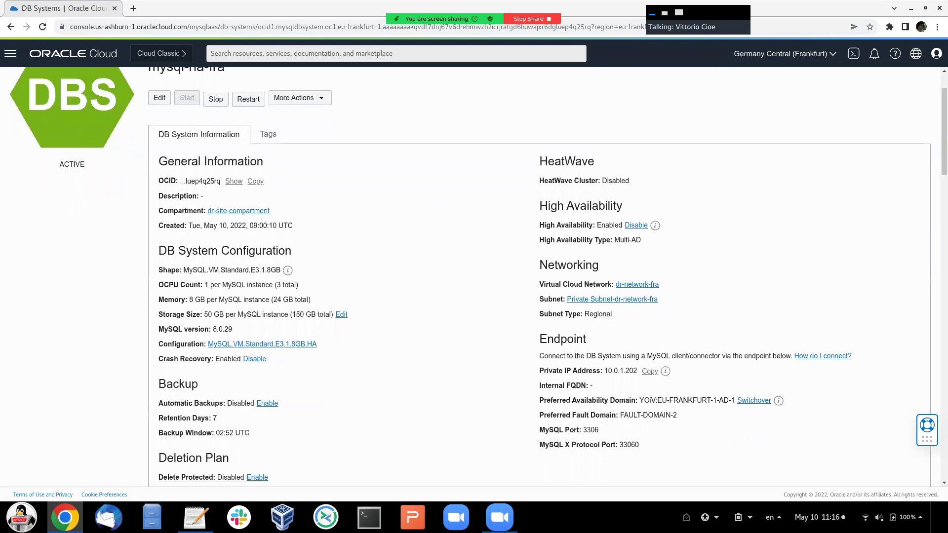
scroll(470, 277, "up", 3)
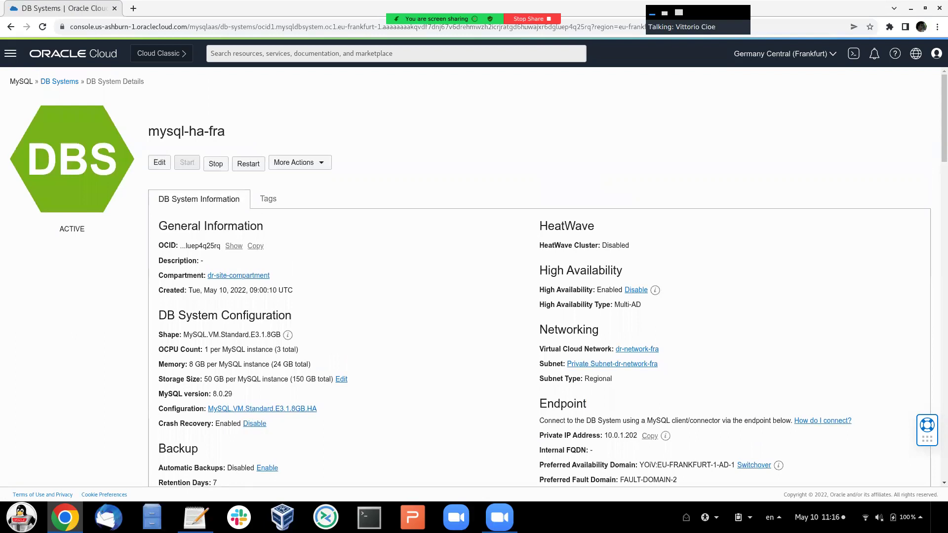
- Switch back to Switzerland North (Zurich), confirm mysql-zur-replica is Active, and list Channels
left_click(785, 53)
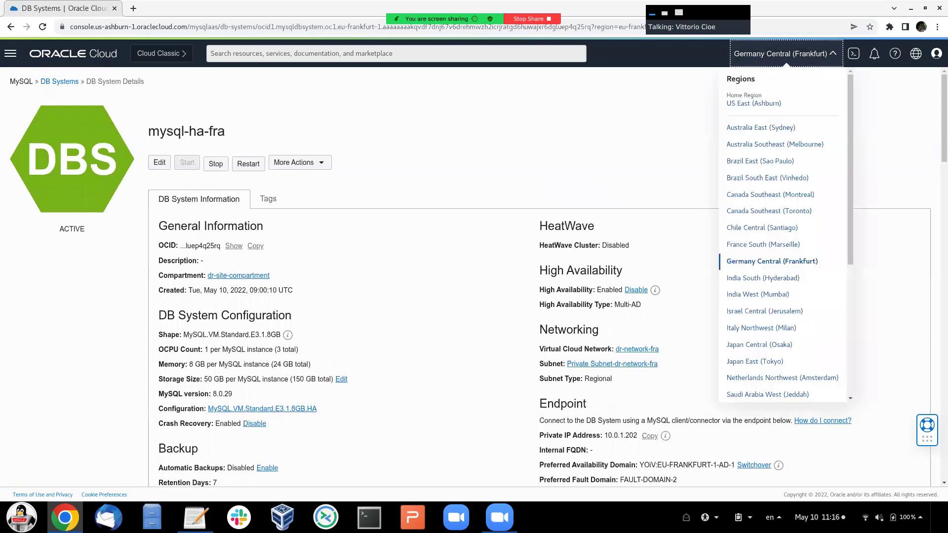
scroll(770, 175, "down", 5)
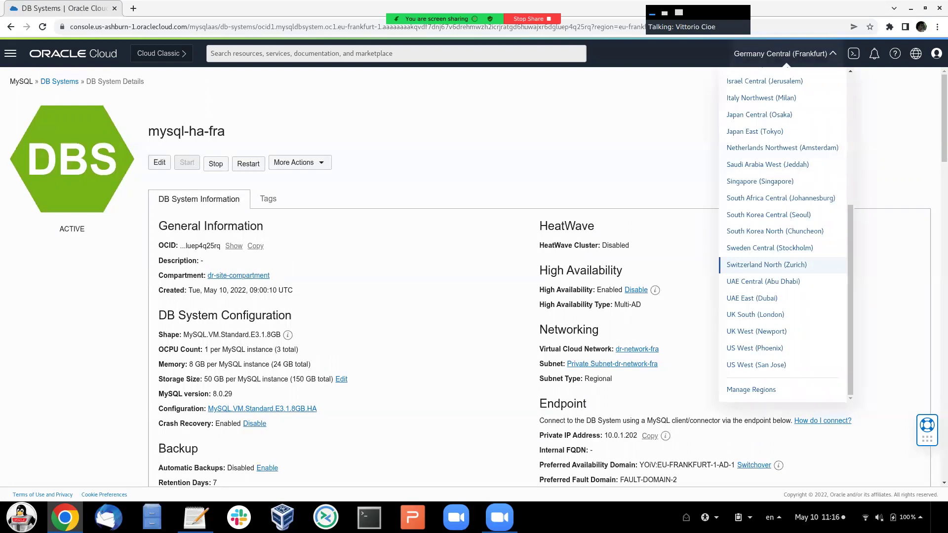
left_click(766, 265)
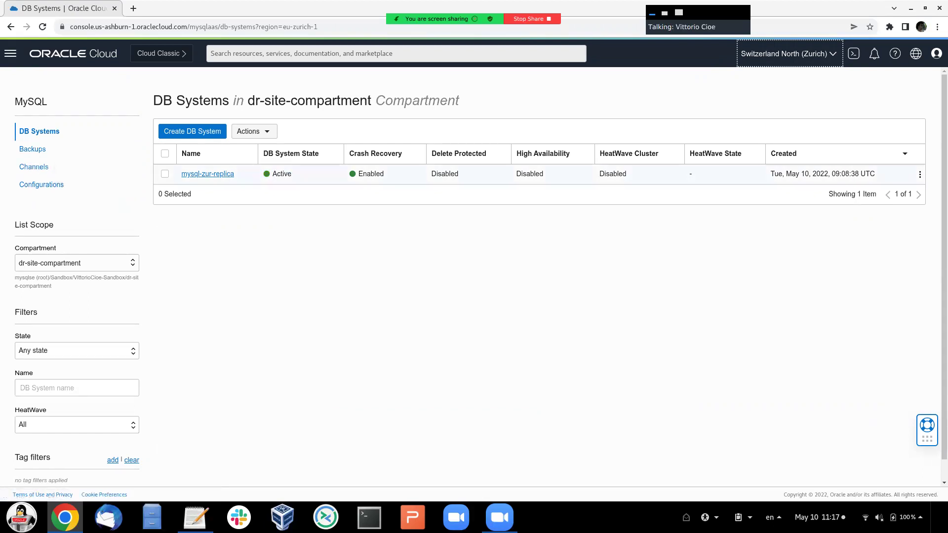
left_click_drag(272, 175, 292, 174)
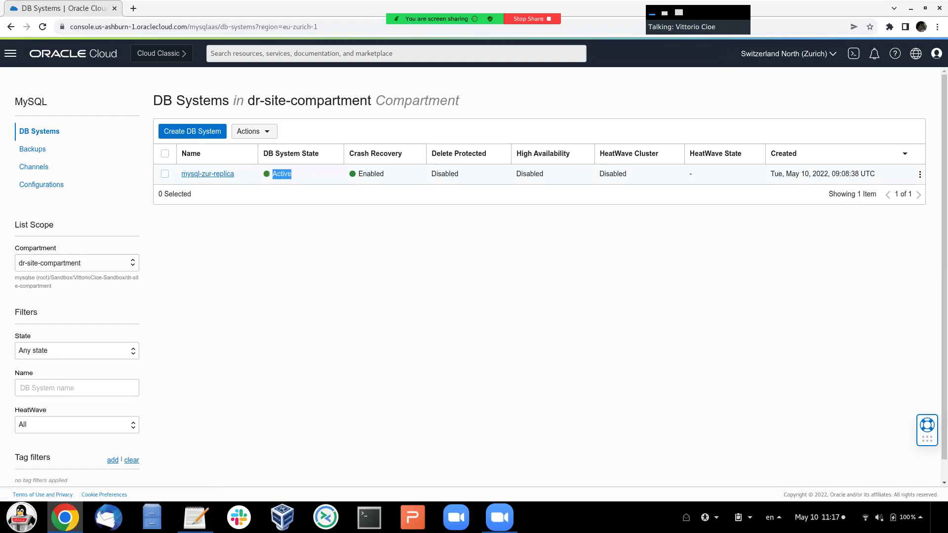
left_click(296, 227)
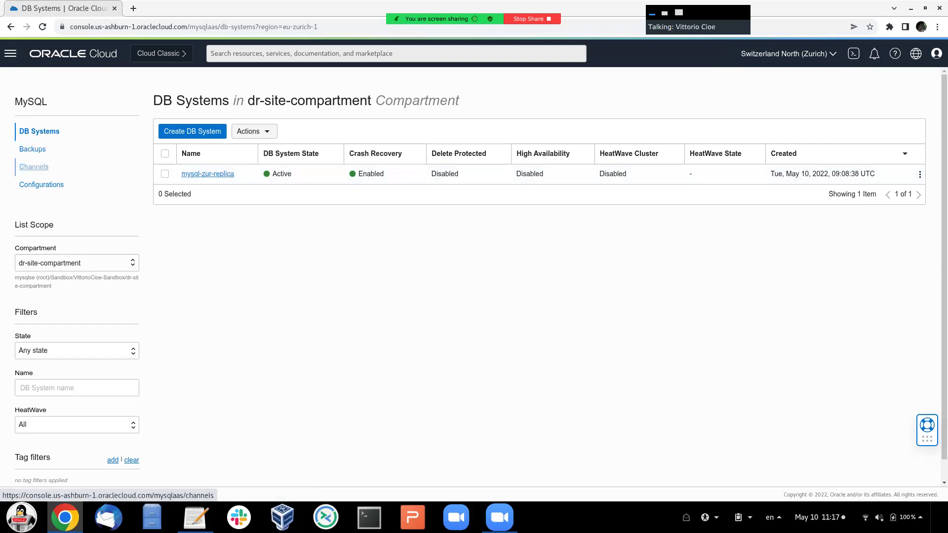
left_click(34, 167)
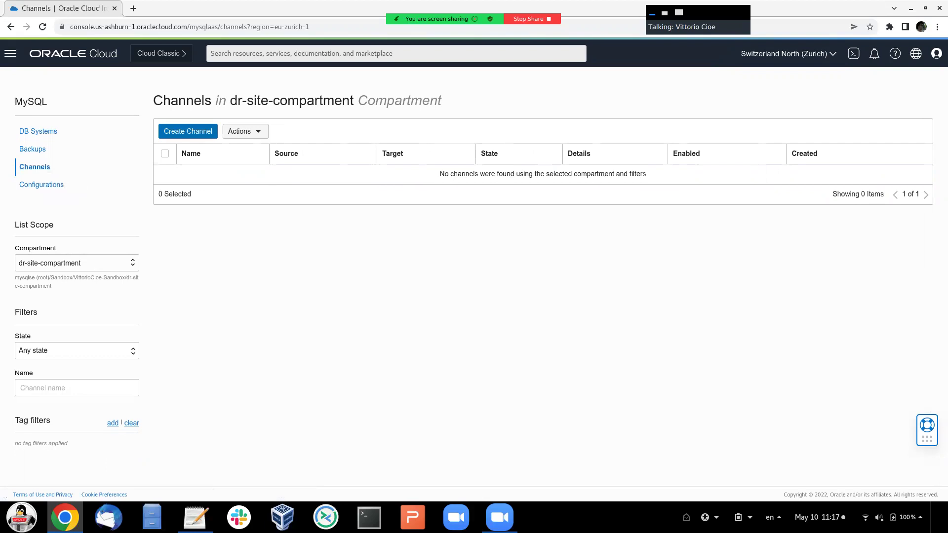
- Start a new replication channel named mysql-channel-zur-fra
left_click(188, 132)
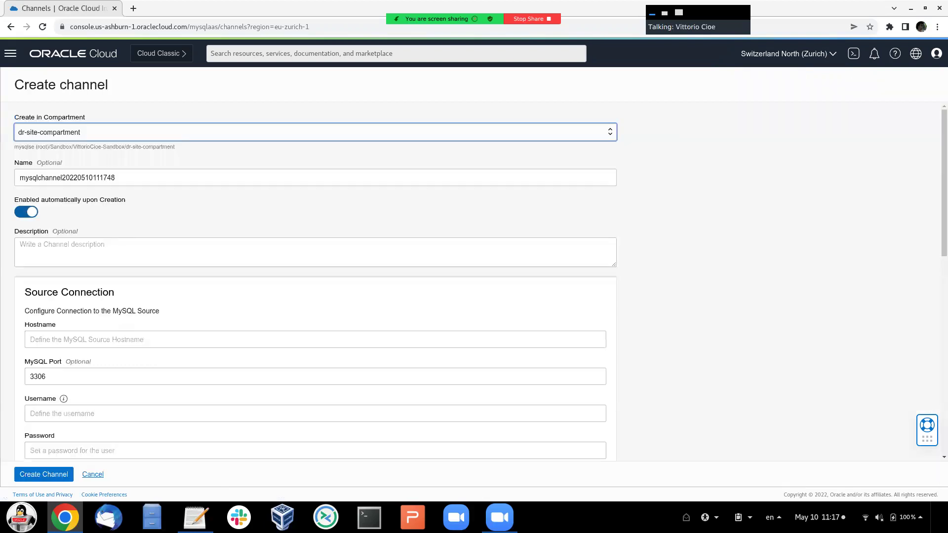
scroll(316, 282, "down", 1)
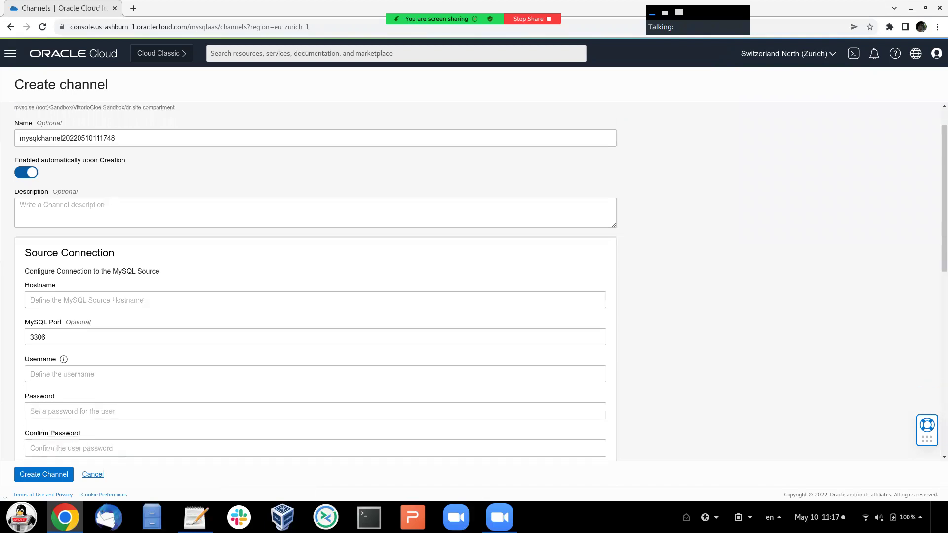
left_click(68, 138)
key("ctrl+a")
key("BackSpace")
type("mysql-ch")
type("annel")
type("-zur-fr")
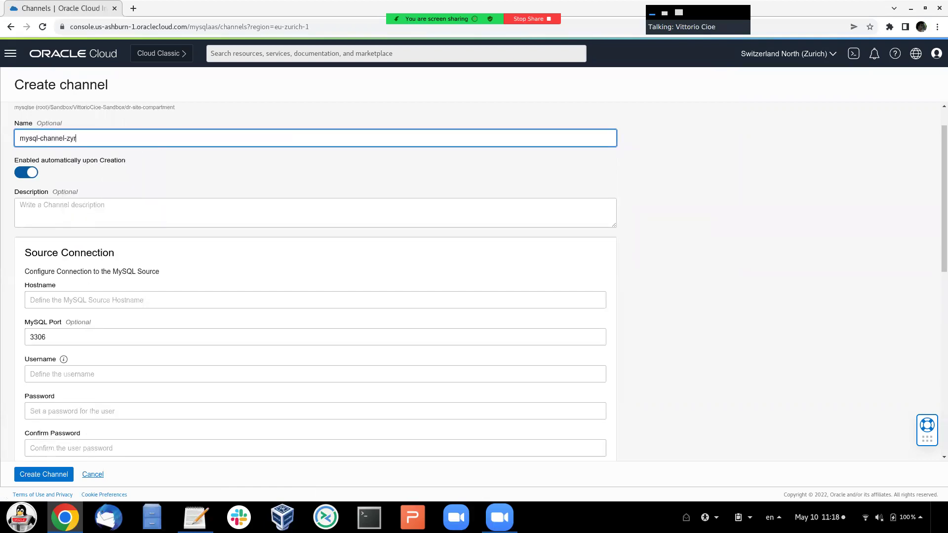
type("a")
- Fill the source Hostname with 10.0.1.202 copied from the notes
scroll(316, 281, "down", 1)
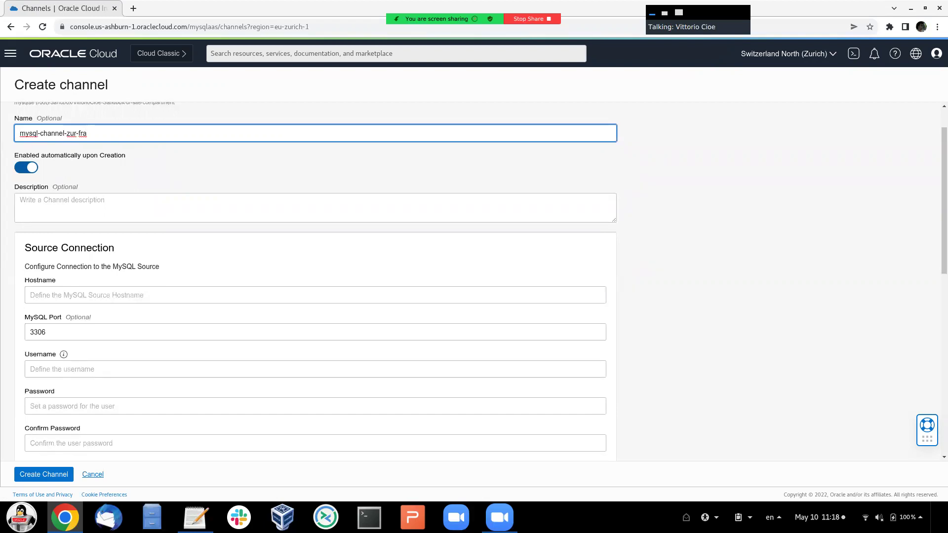
triple_click(69, 248)
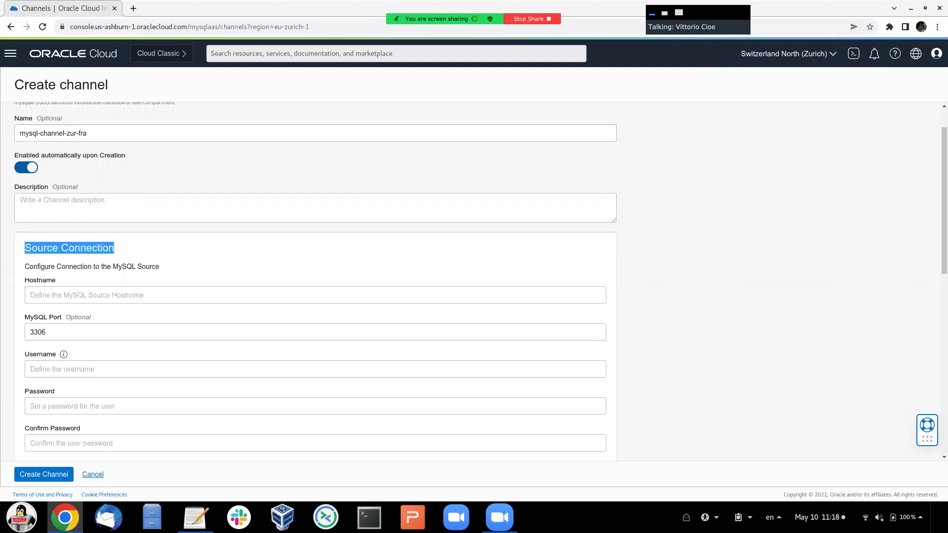
left_click(69, 247)
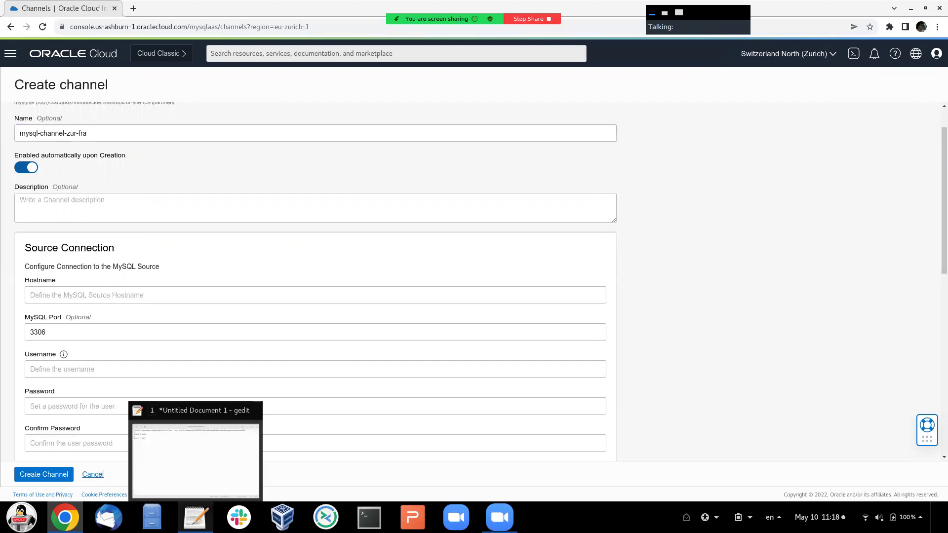
left_click(196, 517)
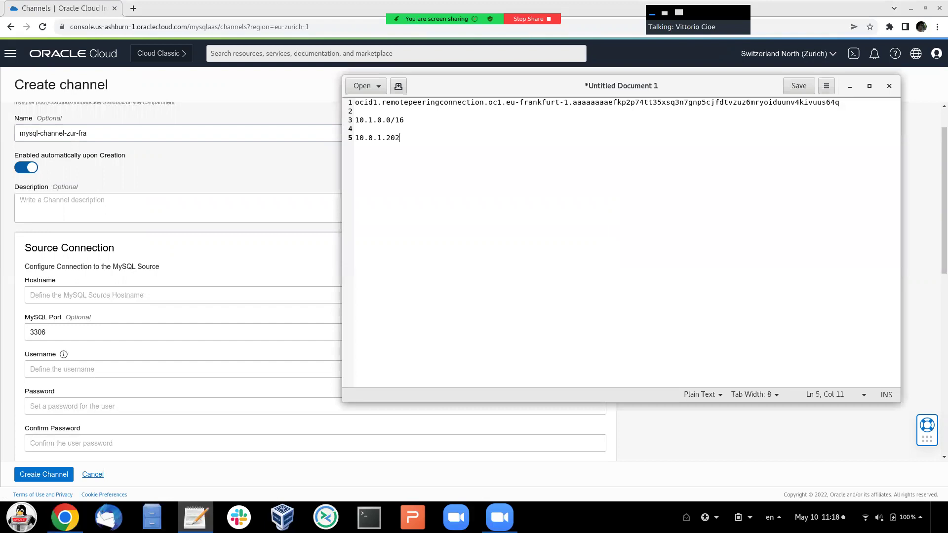
key("shift+Home")
key("ctrl+c")
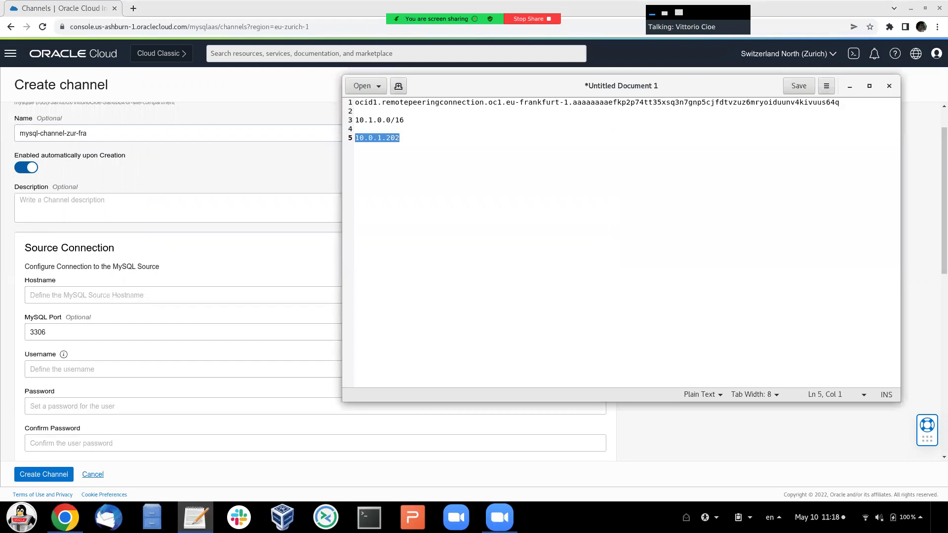
key("alt+Tab")
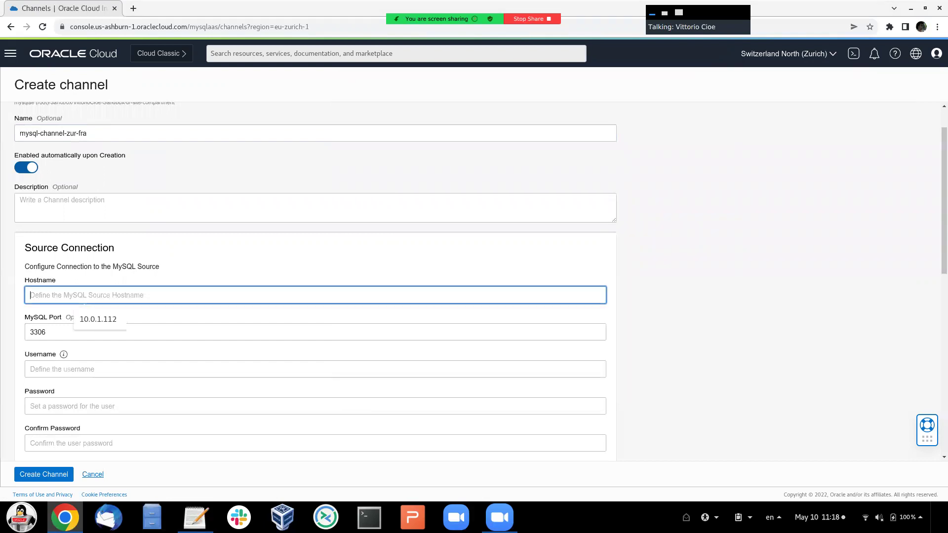
key("ctrl+v")
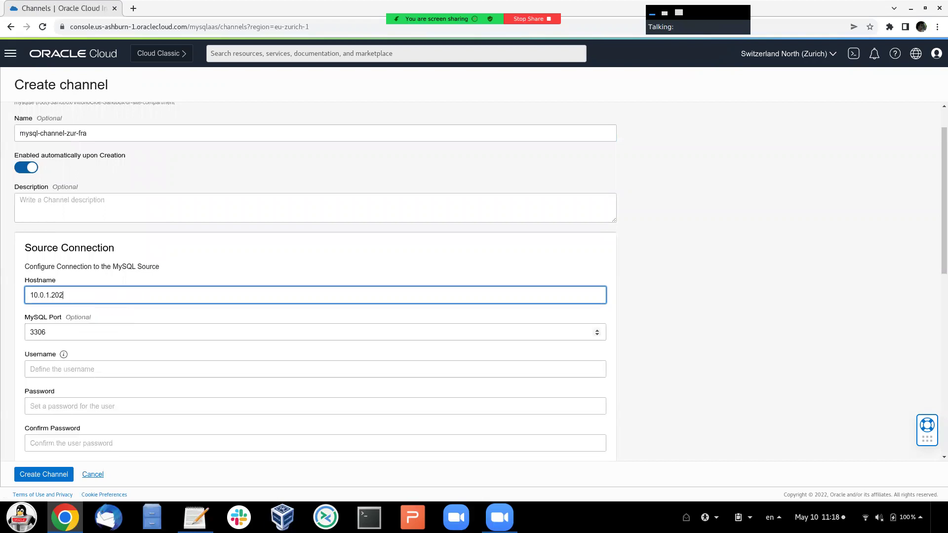
- Enter source username admin and the source password twice
scroll(83, 346, "down", 2)
left_click(82, 308)
type("admin")
key("Tab")
type("******")
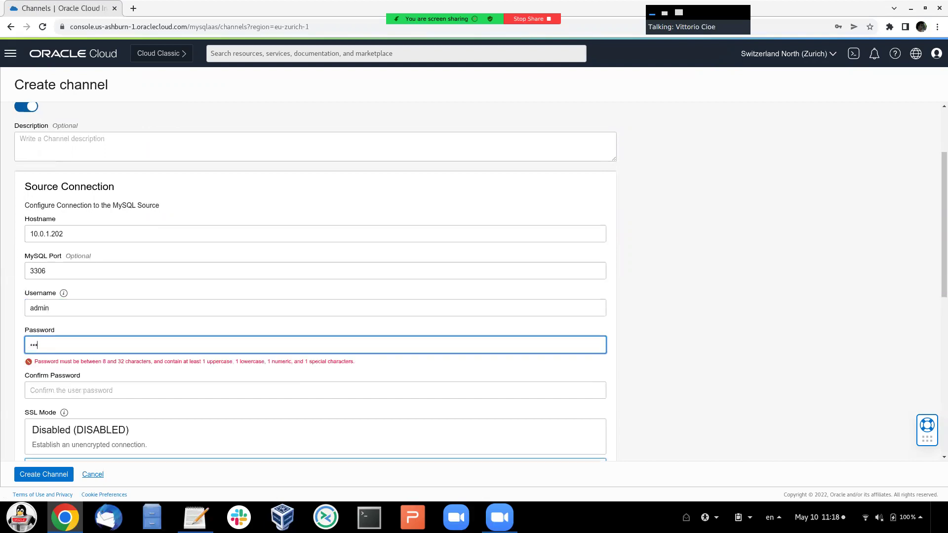
type("****")
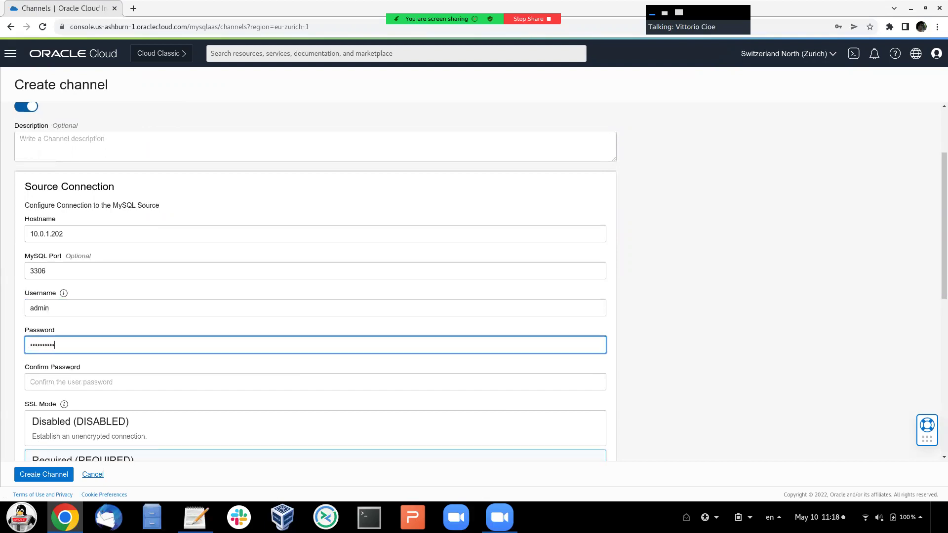
key("Tab")
type("*******")
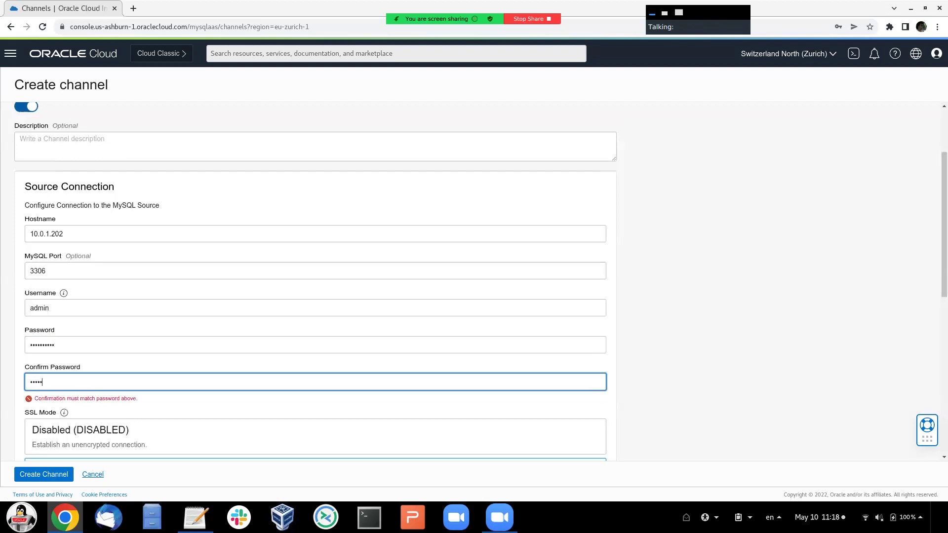
type("***")
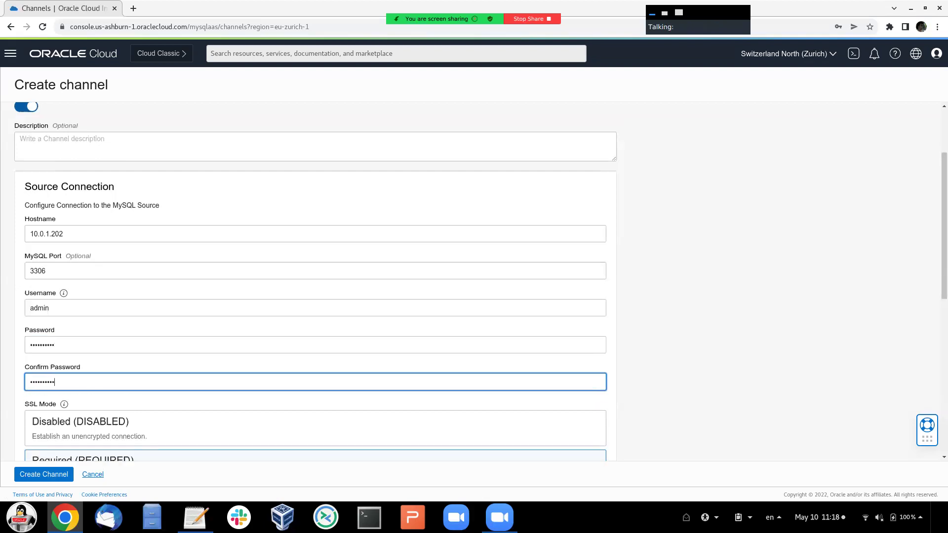
- Target the channel at mysql-zur-replica and create it
scroll(316, 357, "down", 3)
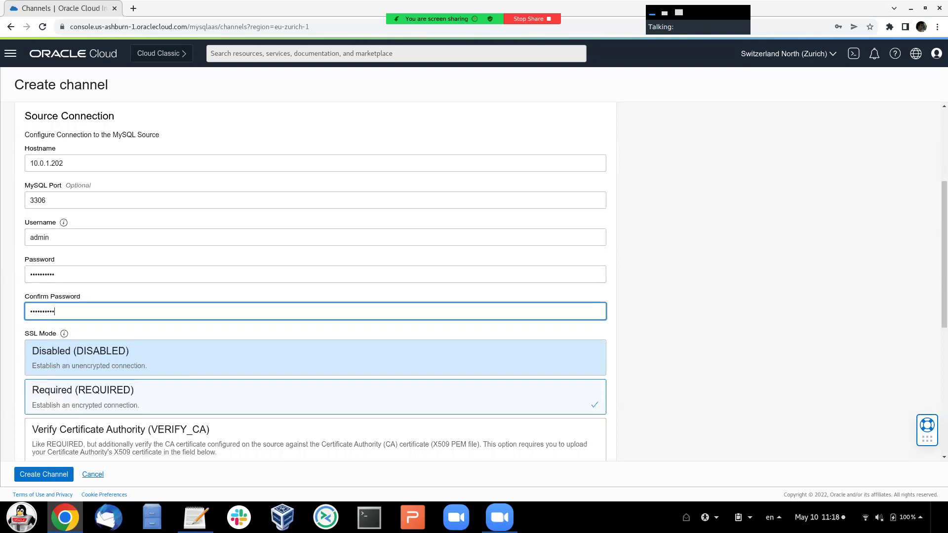
scroll(316, 296, "down", 2)
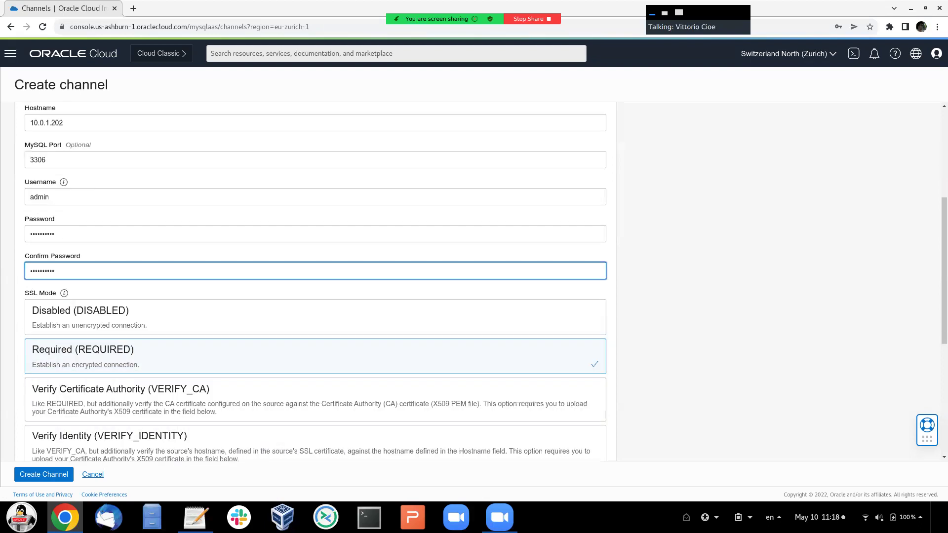
scroll(316, 281, "down", 6)
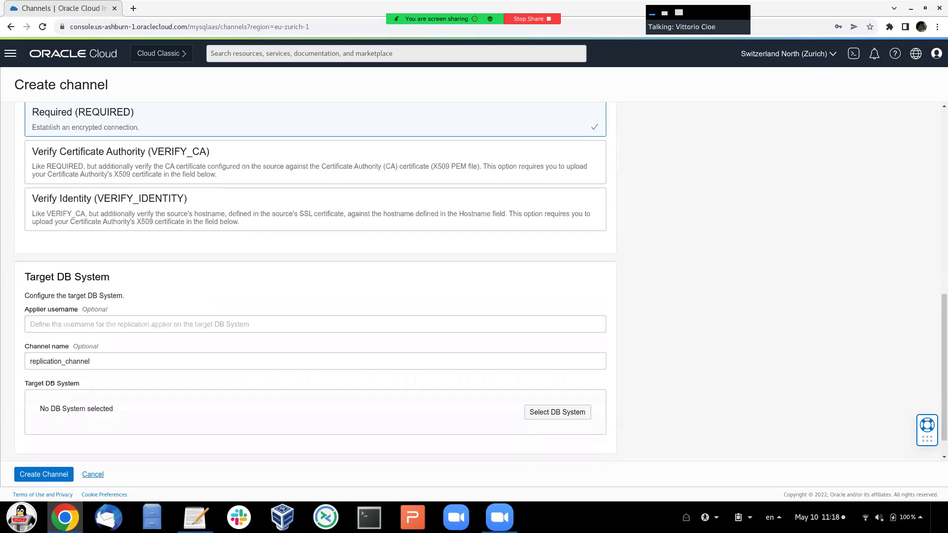
scroll(316, 281, "down", 1)
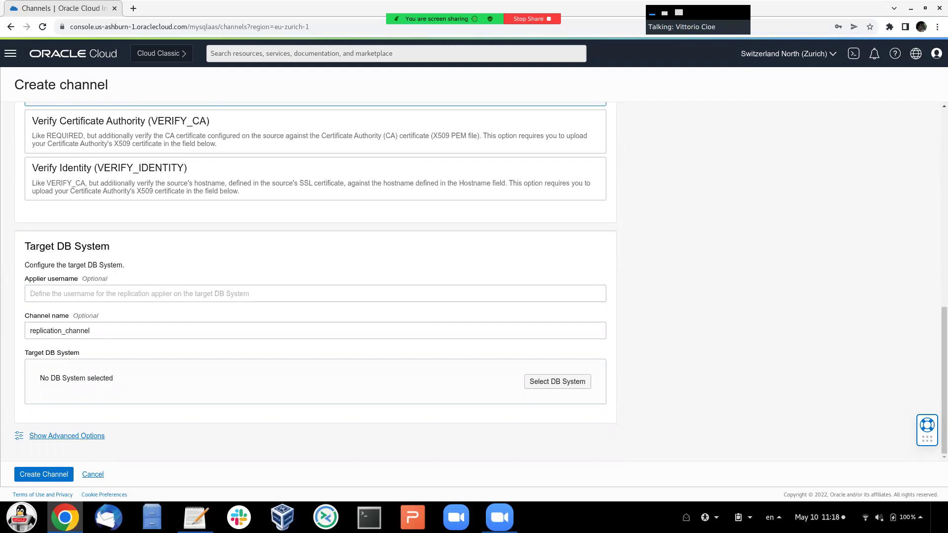
double_click(59, 330)
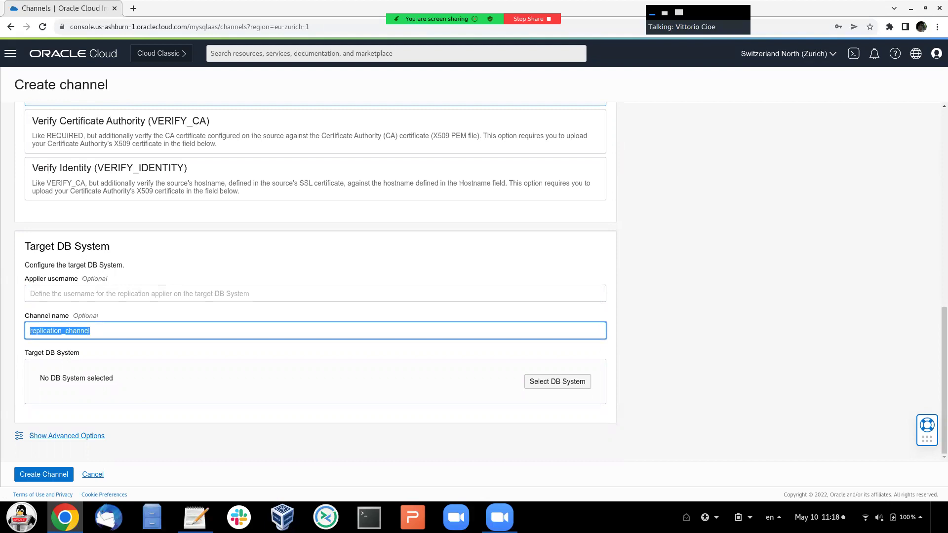
left_click(557, 381)
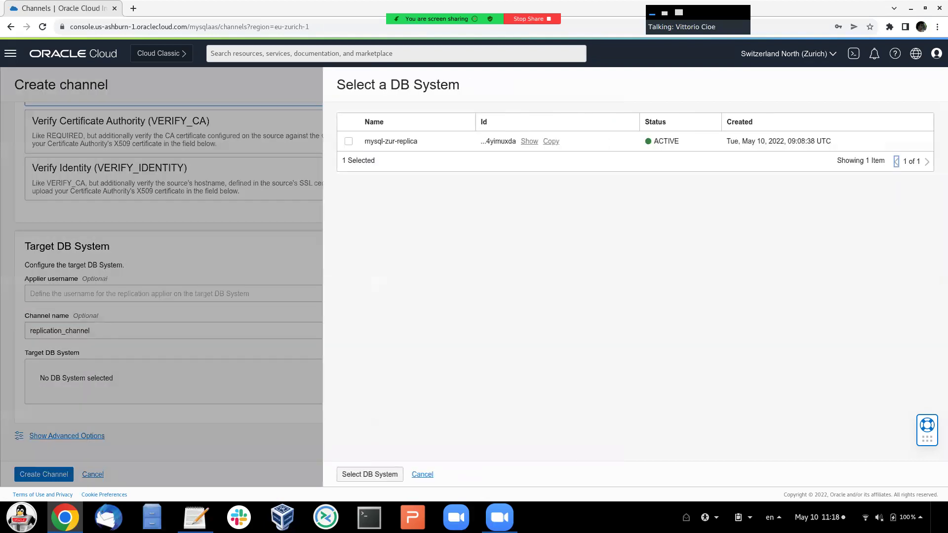
left_click(348, 141)
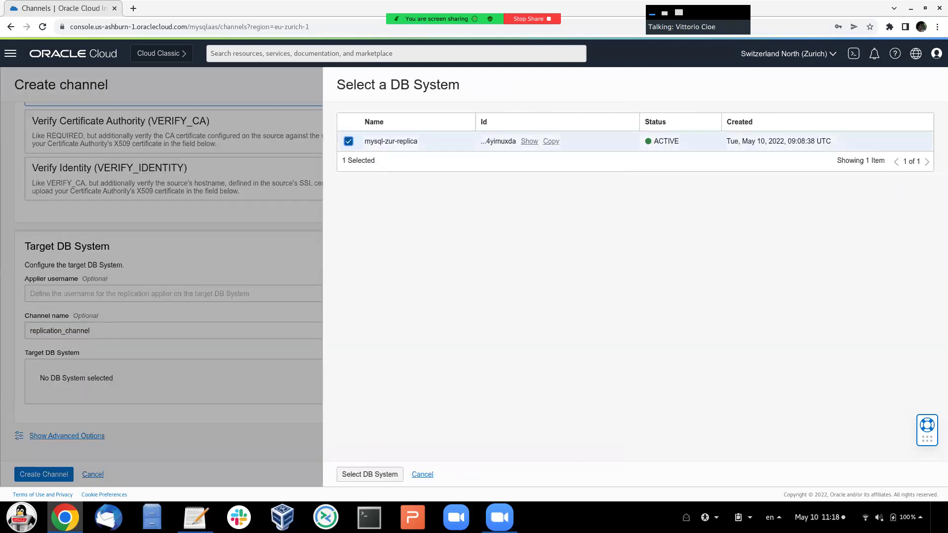
left_click(370, 474)
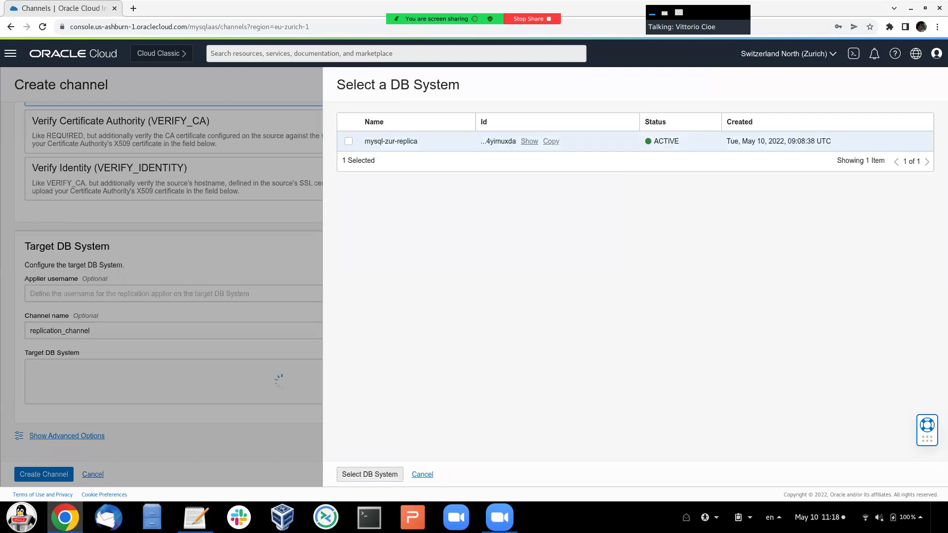
scroll(316, 277, "down", 1)
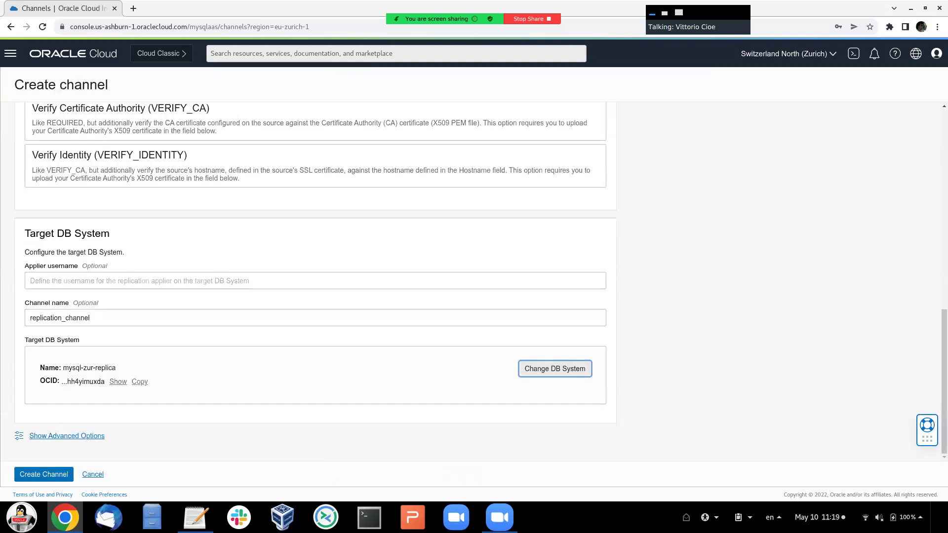
left_click(44, 473)
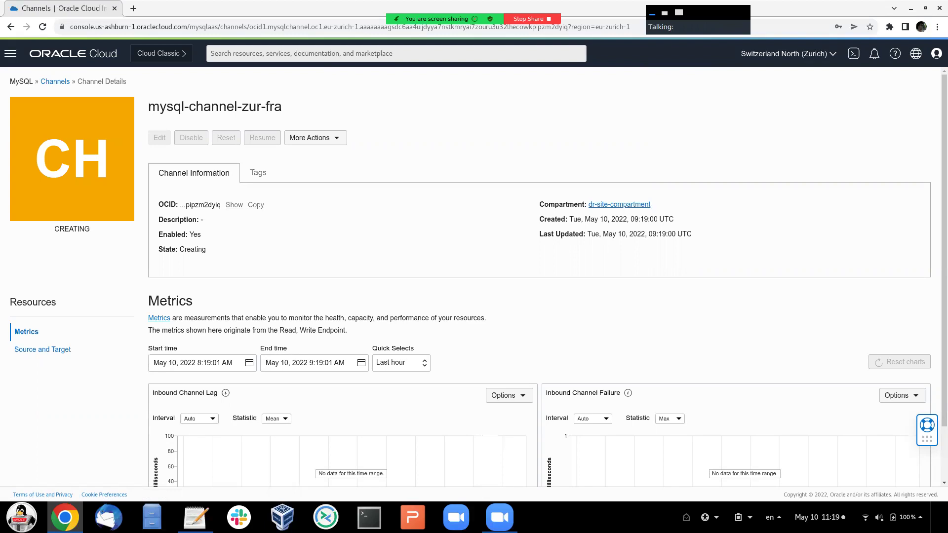
- Watch the mysql-channel-zur-fra details page while the channel remains Creating
scroll(474, 279, "down", 1)
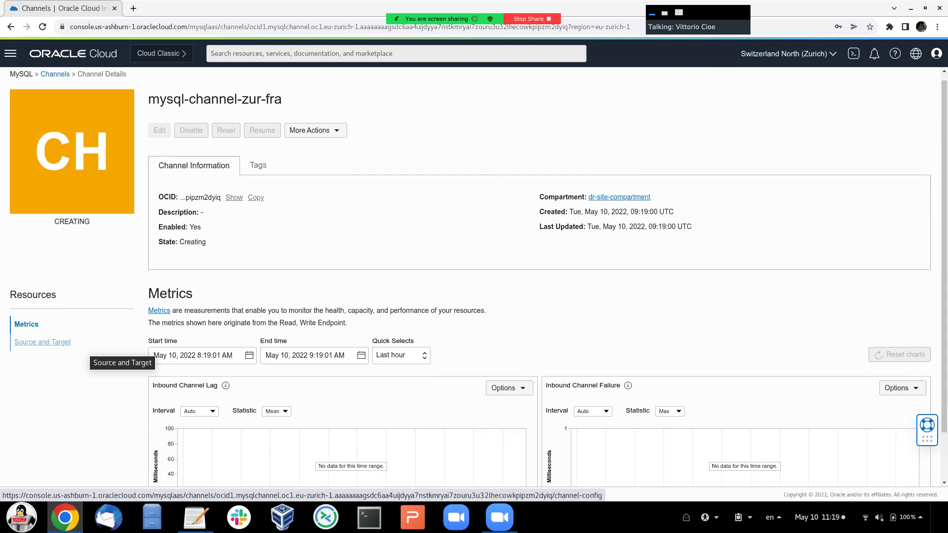
- Show the Source and Target resources of channel mysql-channel-zur-fra
left_click(43, 342)
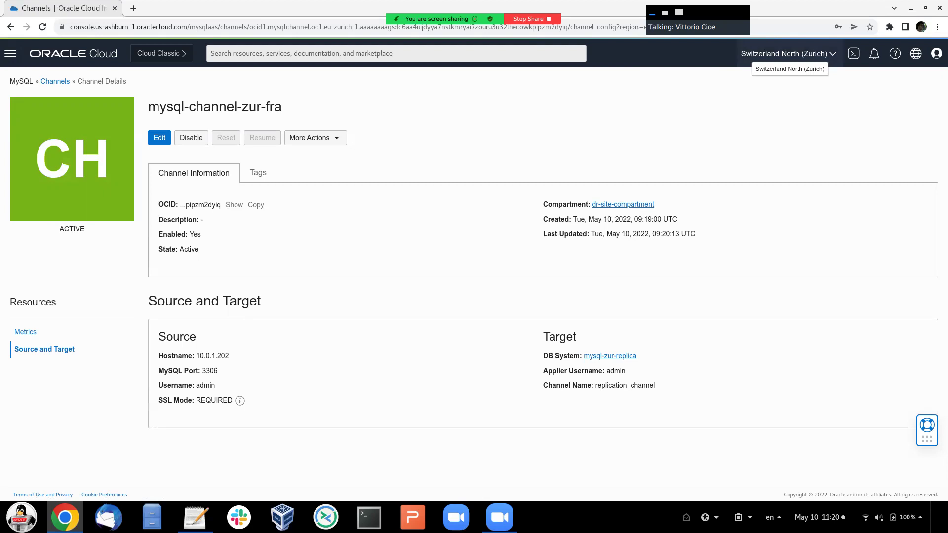
- Switch the console to the Germany Central (Frankfurt) region to see mysql-ha-fra among DB Systems
left_click(787, 53)
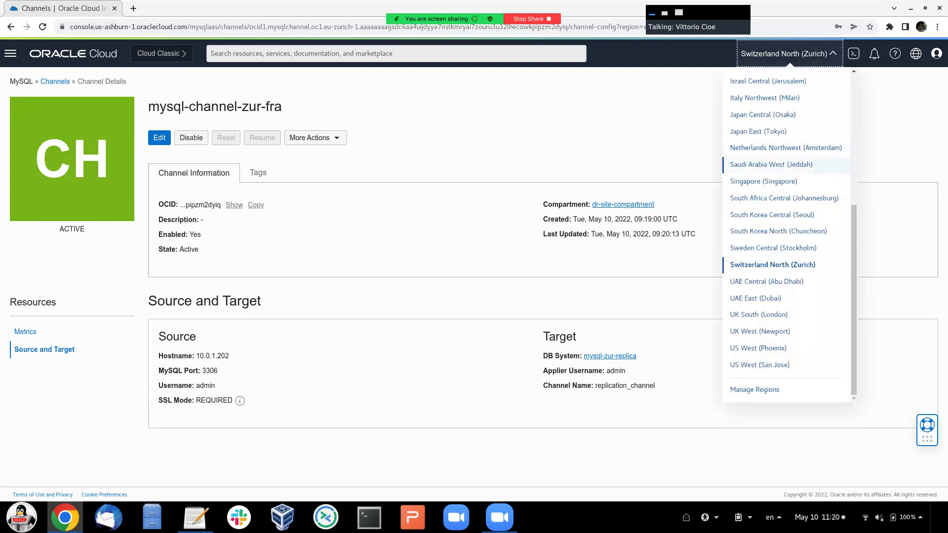
scroll(785, 160, "up", 5)
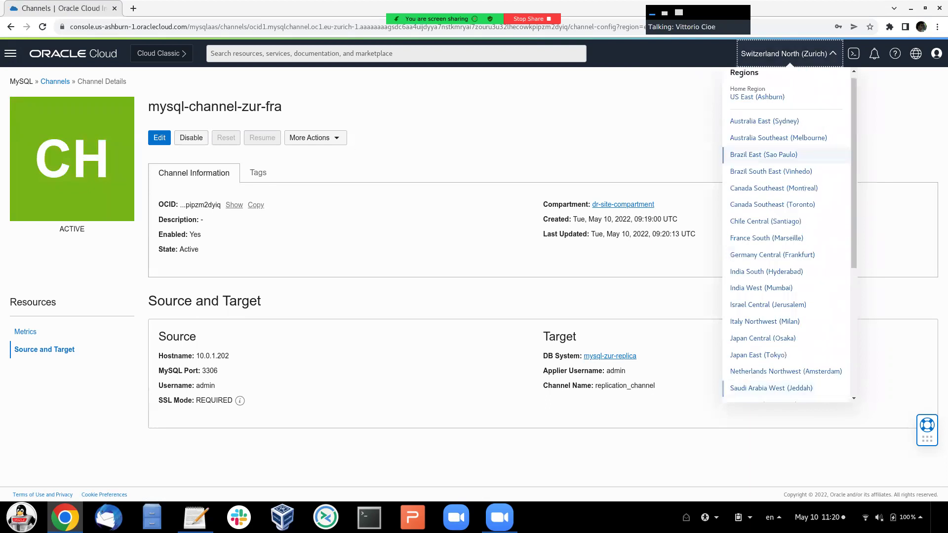
scroll(773, 188, "down", 1)
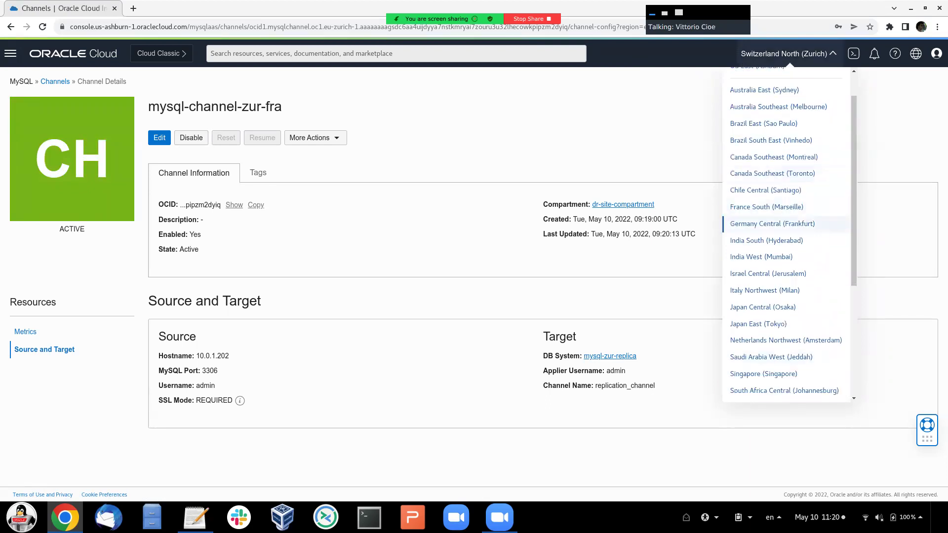
left_click(772, 224)
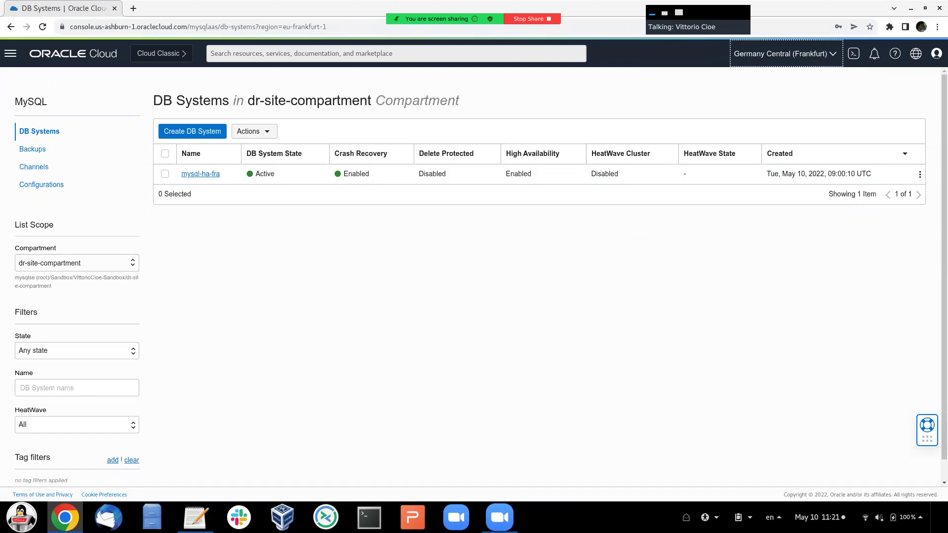
mouse_move(646, 28)
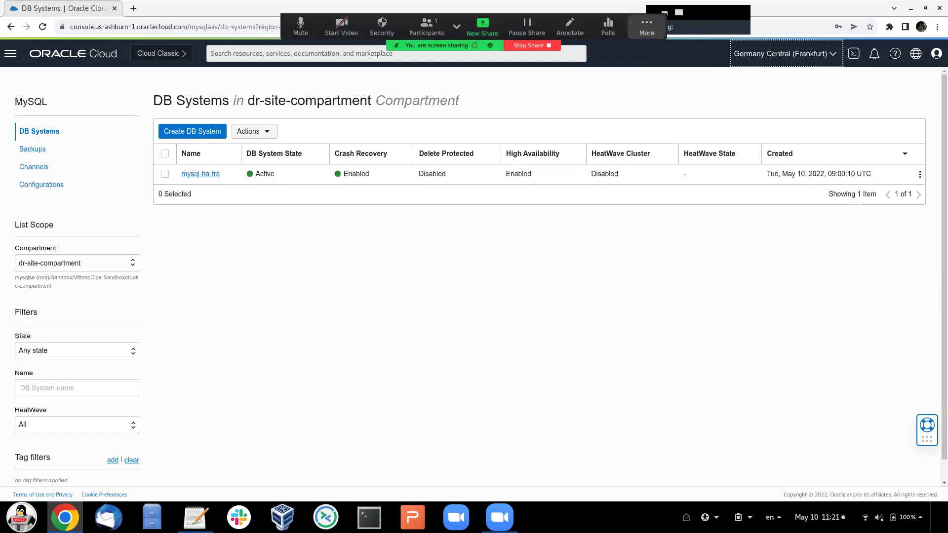
left_click(646, 27)
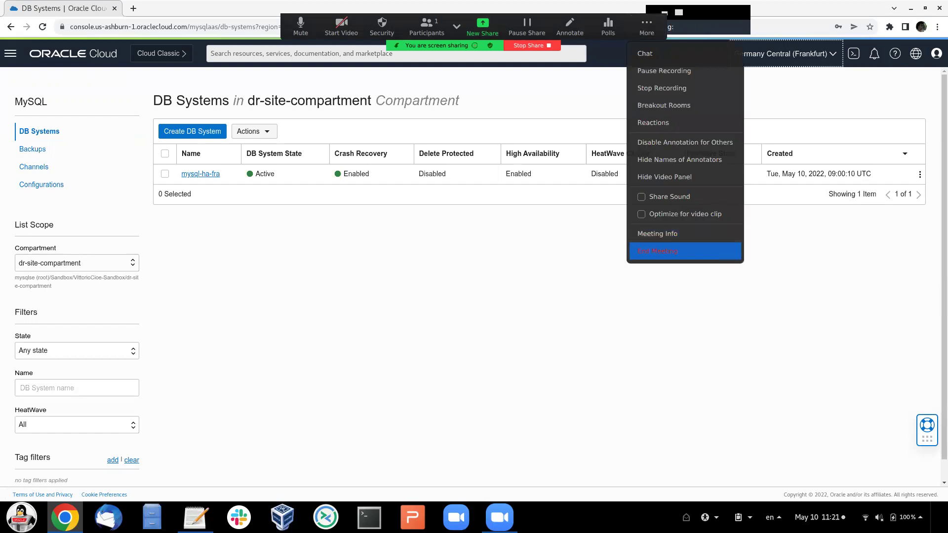